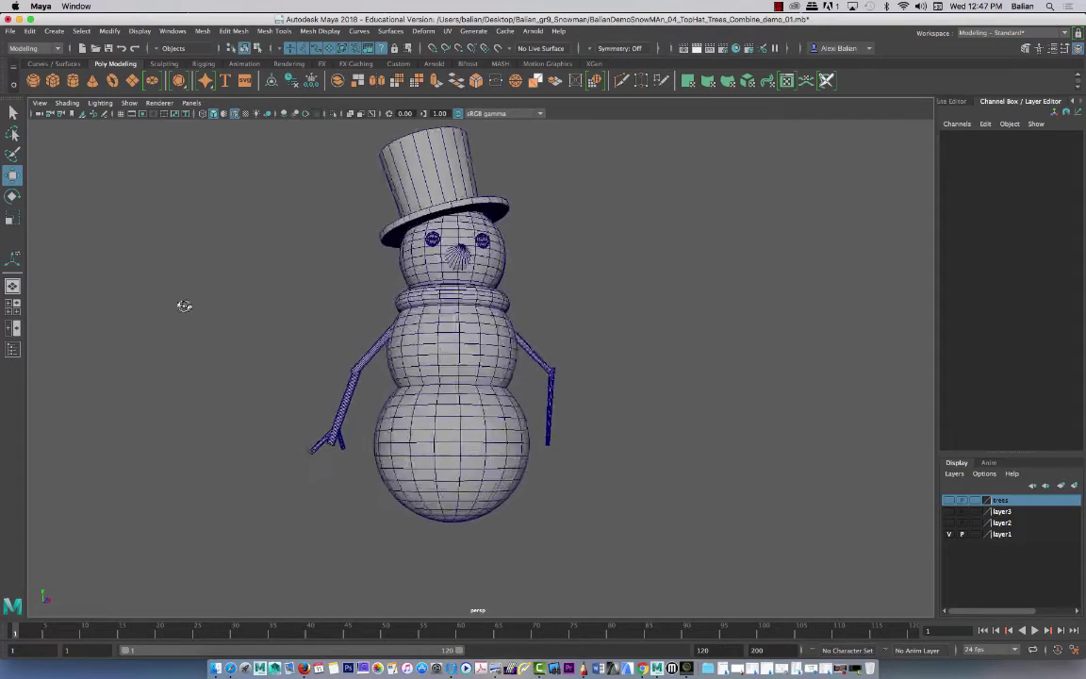
Step: Switch to Preview to review the robot process sketches image, and dismiss it to return to the snowman scene
right_click_drag(313, 327, 266, 309, "alt")
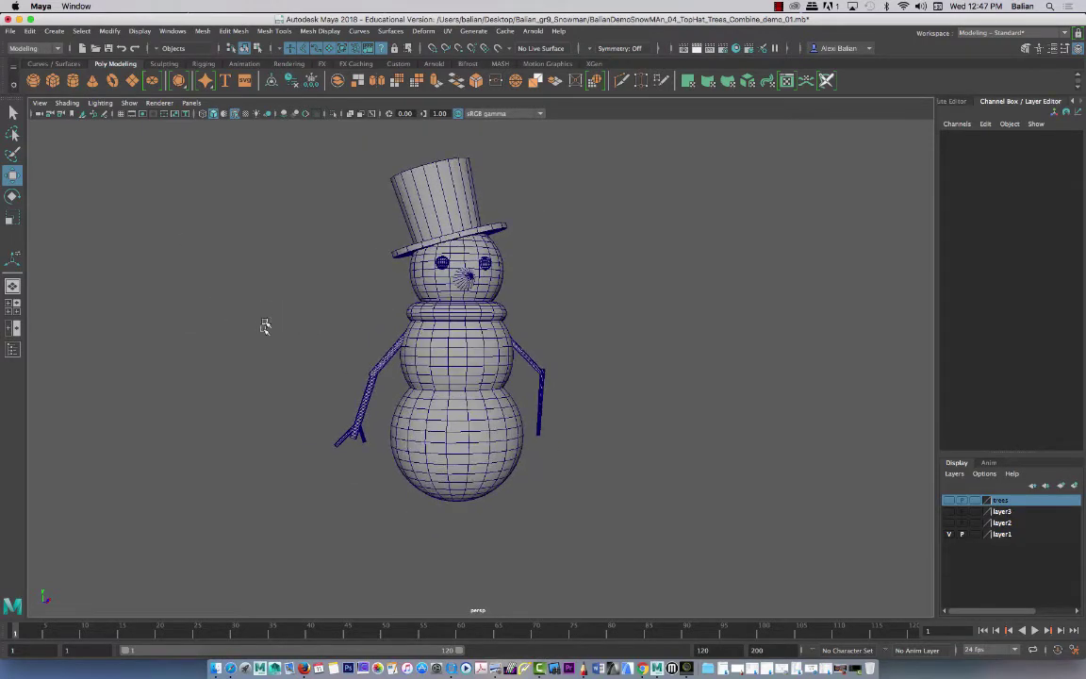
middle_click_drag(241, 371, 167, 375, "alt")
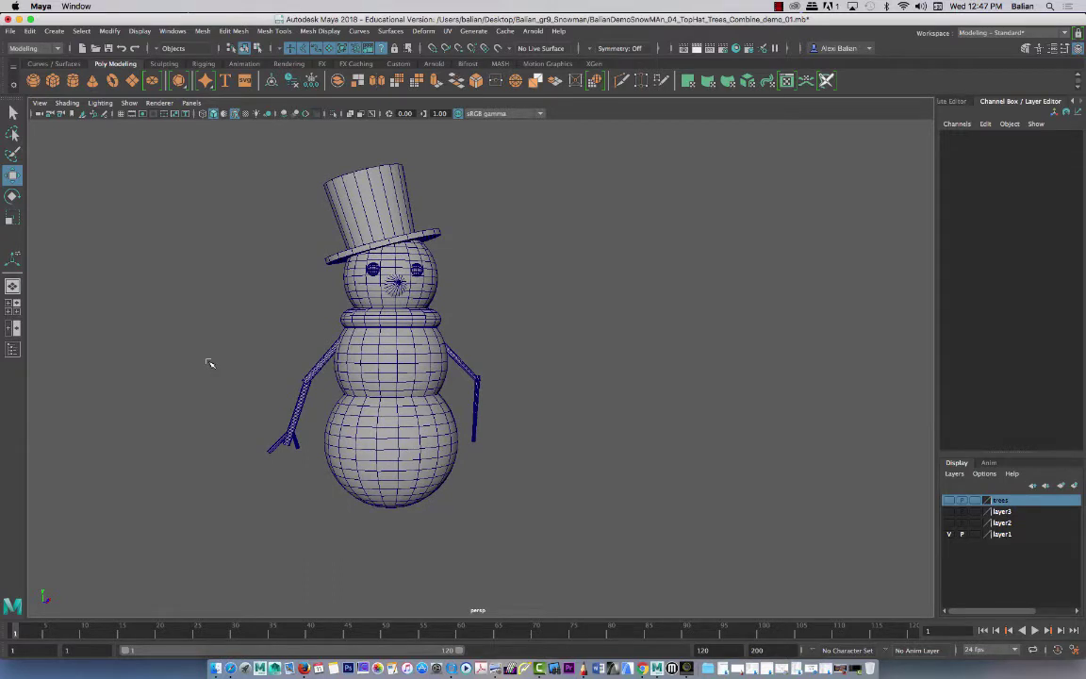
left_click(760, 668)
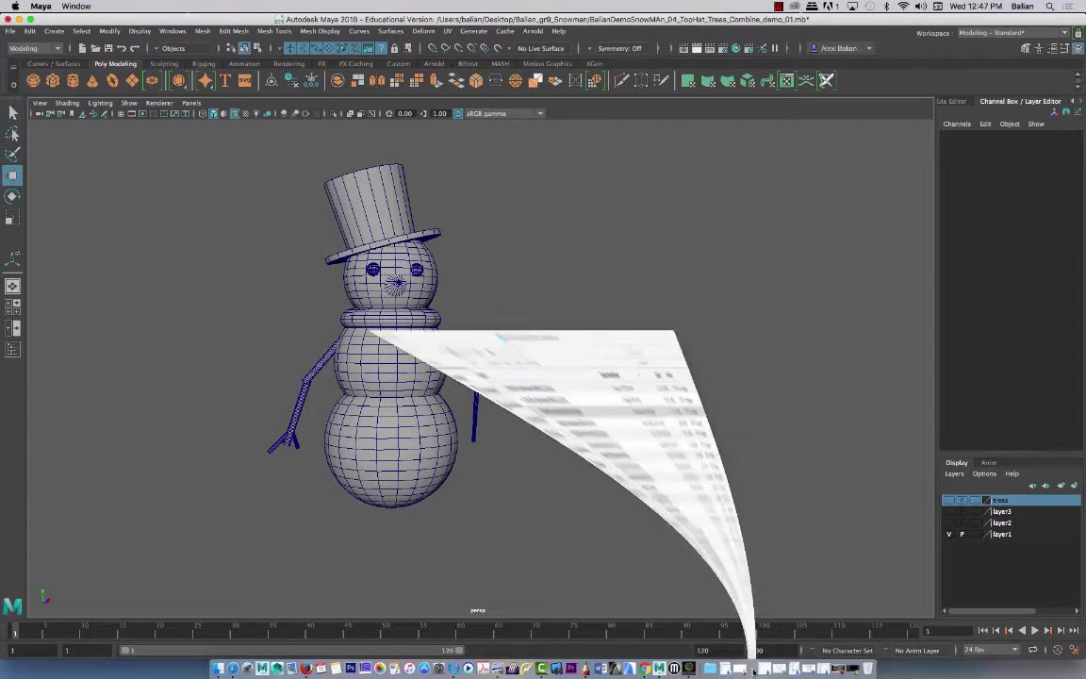
left_click(773, 669)
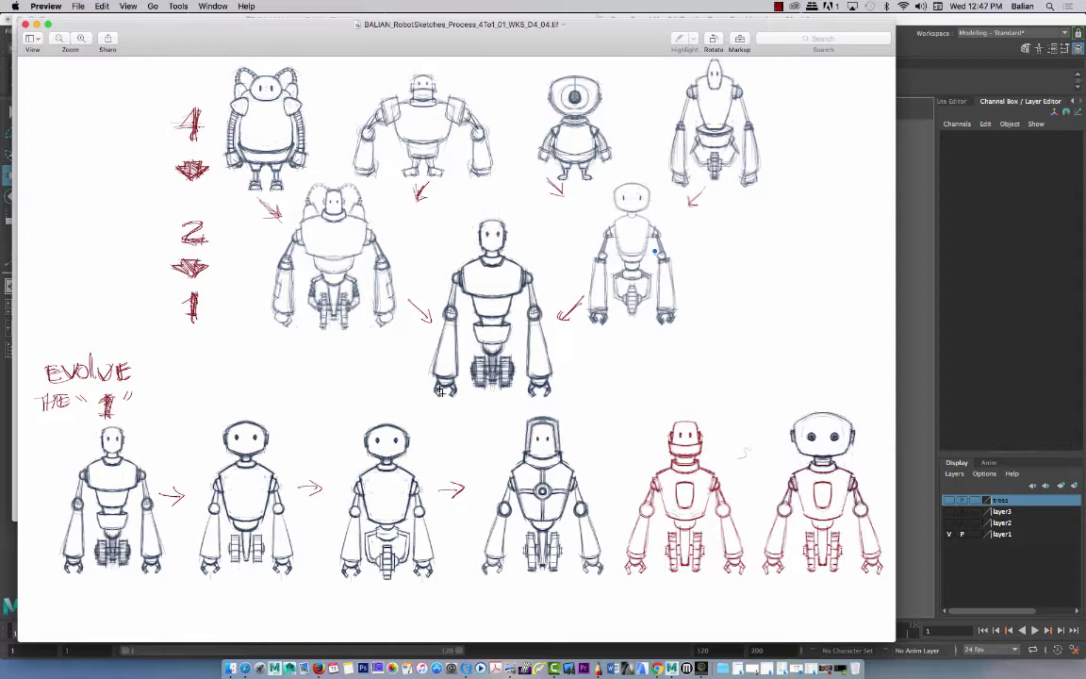
left_click(35, 24)
left_click(19, 23)
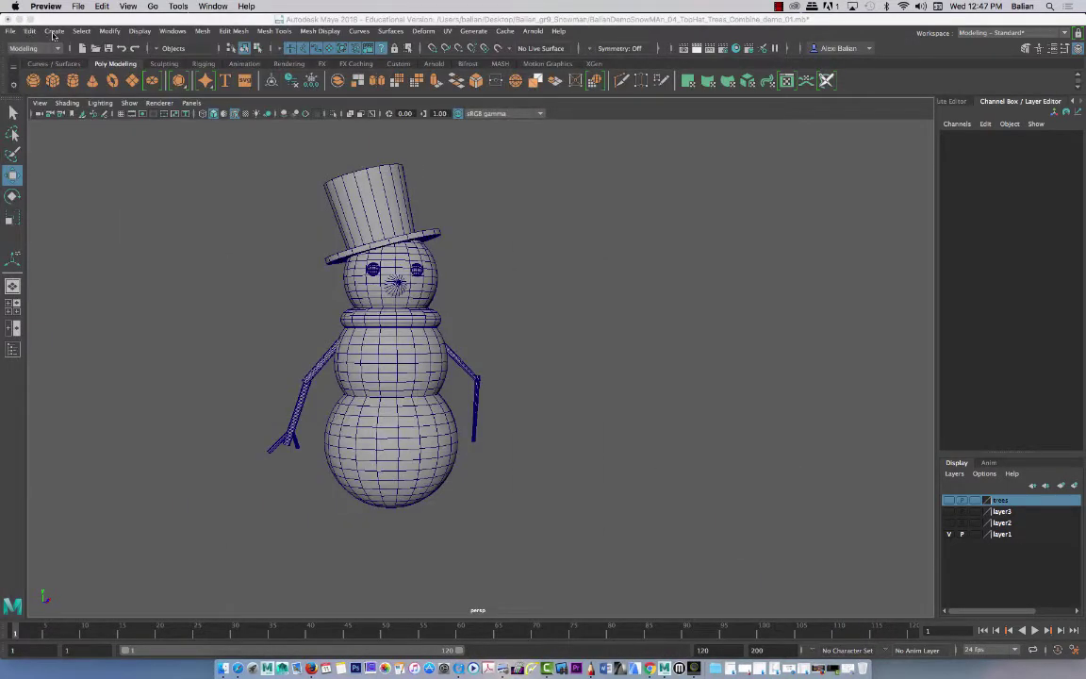
Step: Create a polygon cylinder at the origin, beside the snowman, as the crown of a new top hat
left_click_drag(295, 358, 263, 354, "alt")
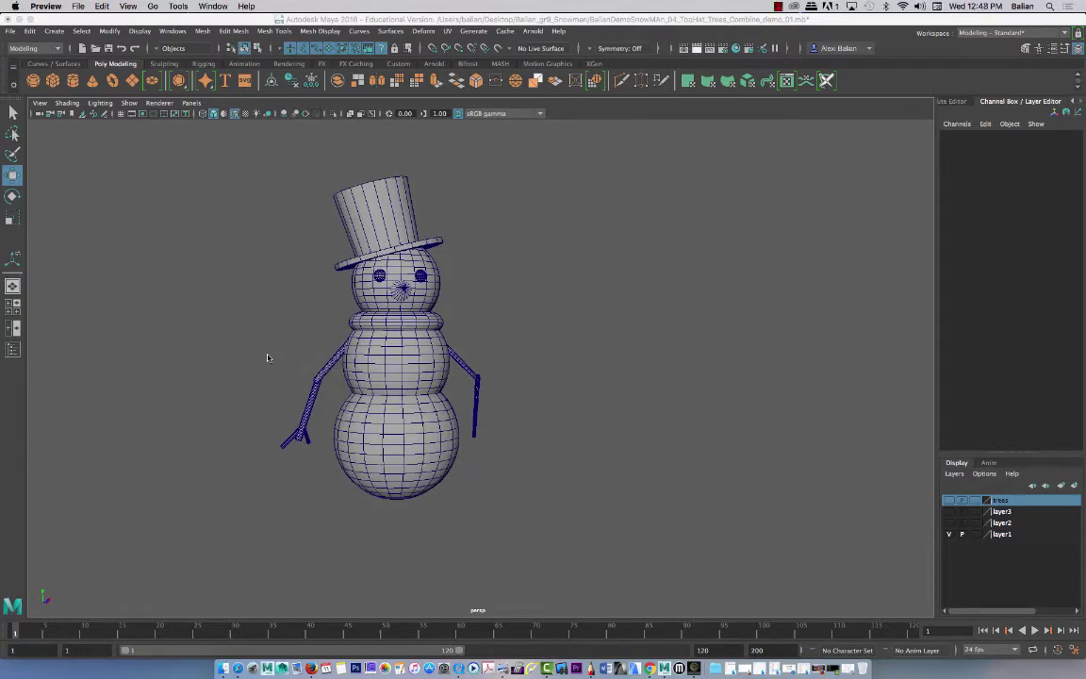
left_click_drag(267, 358, 217, 332, "alt")
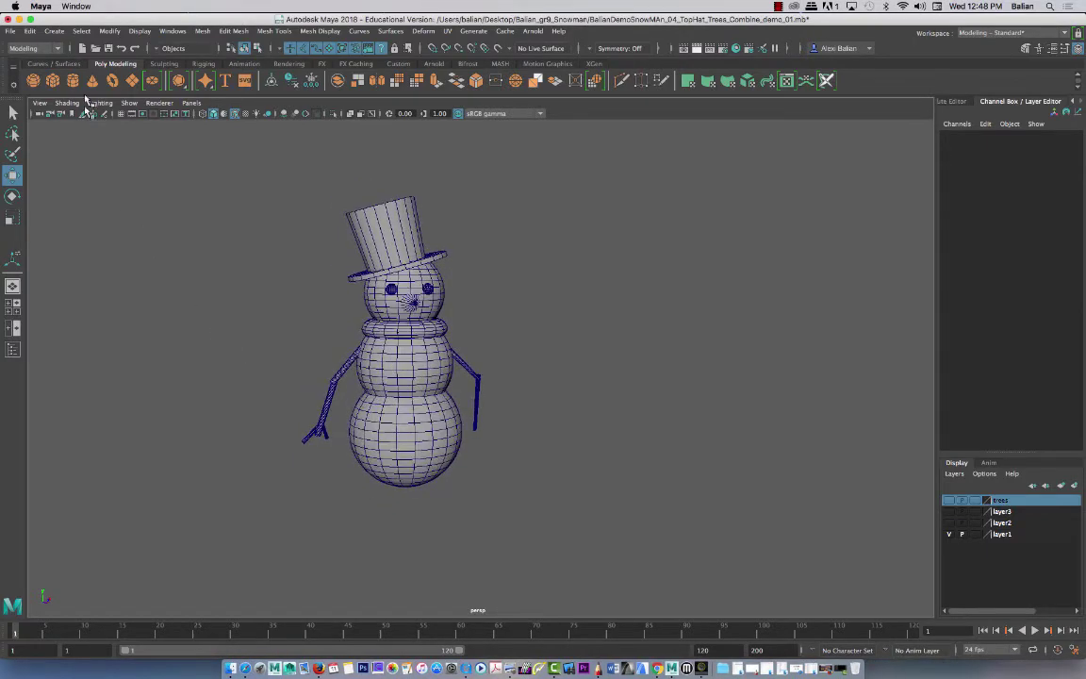
left_click(72, 80)
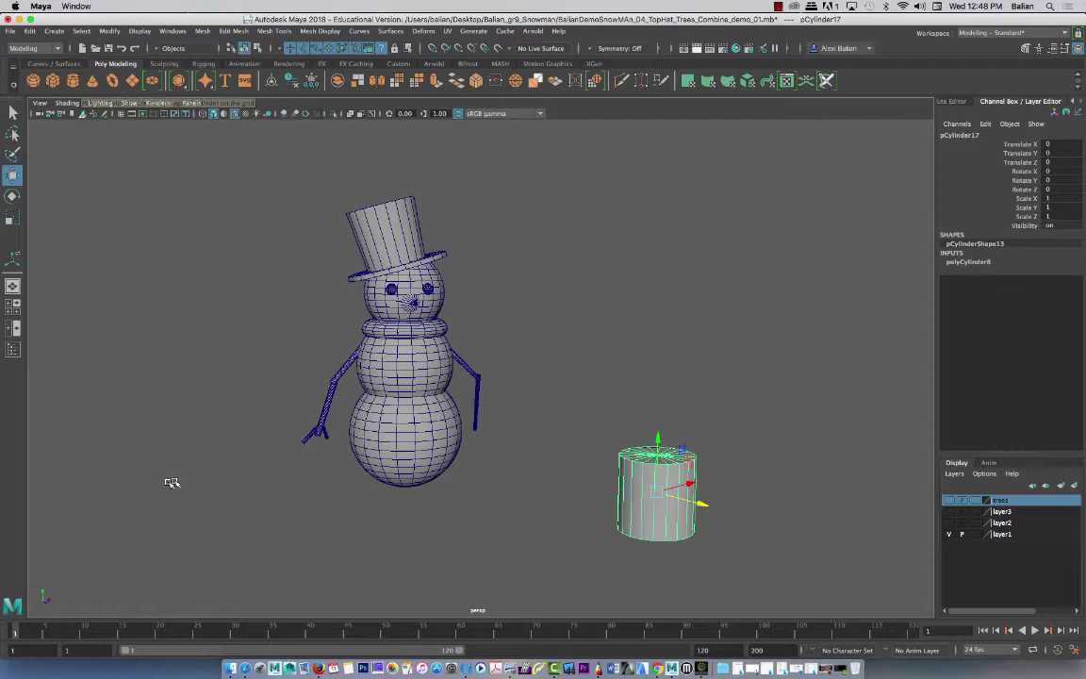
left_click_drag(170, 480, 212, 483, "alt")
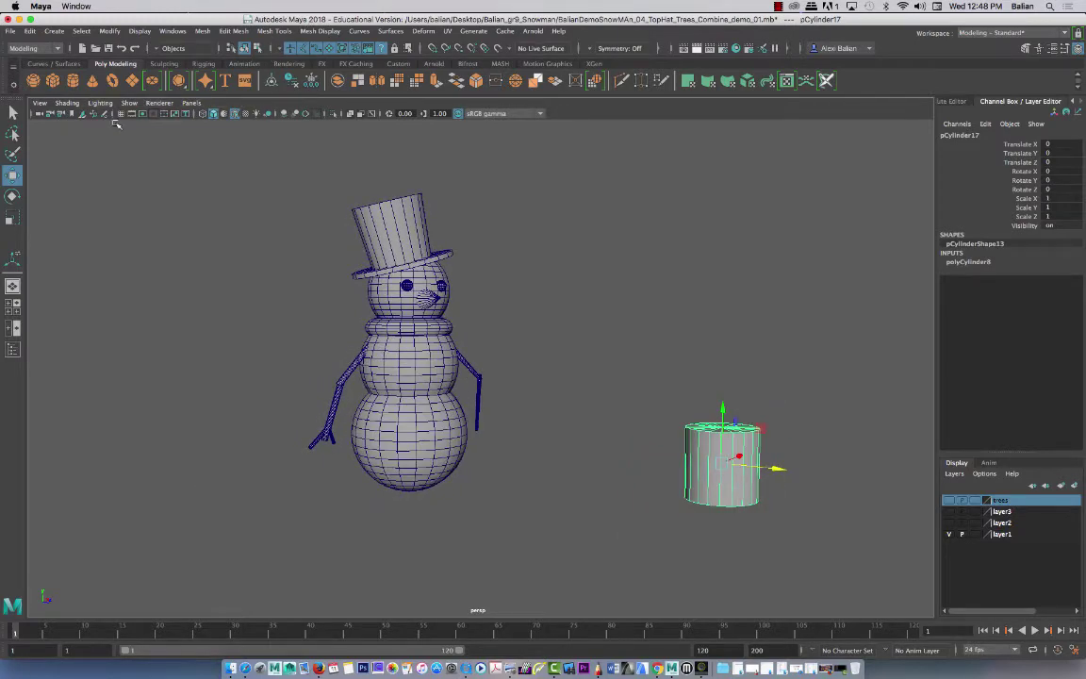
left_click_drag(529, 383, 404, 387, "alt")
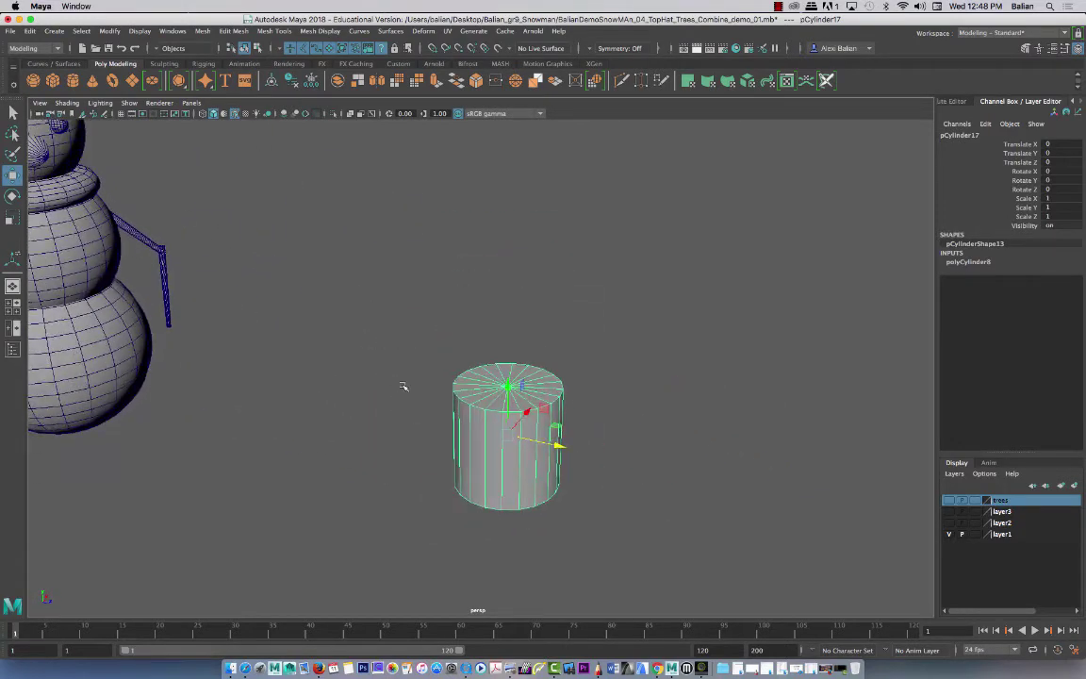
Step: Show the new cylinder's creation settings and turn on the viewport grid
left_click(979, 262)
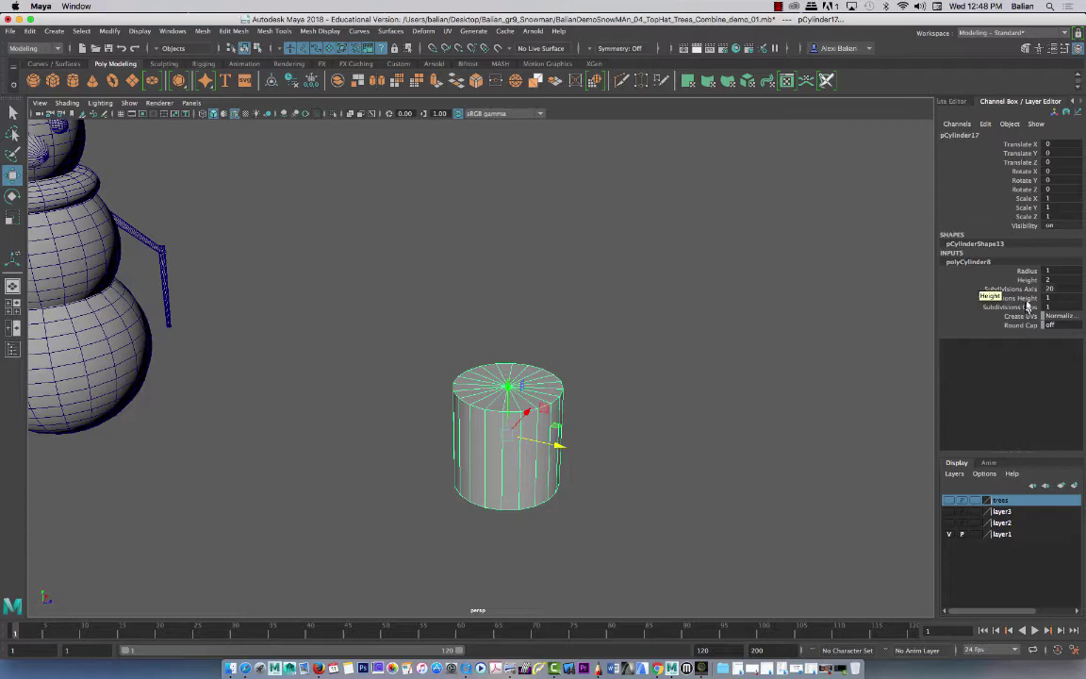
left_click_drag(273, 380, 155, 179, "alt")
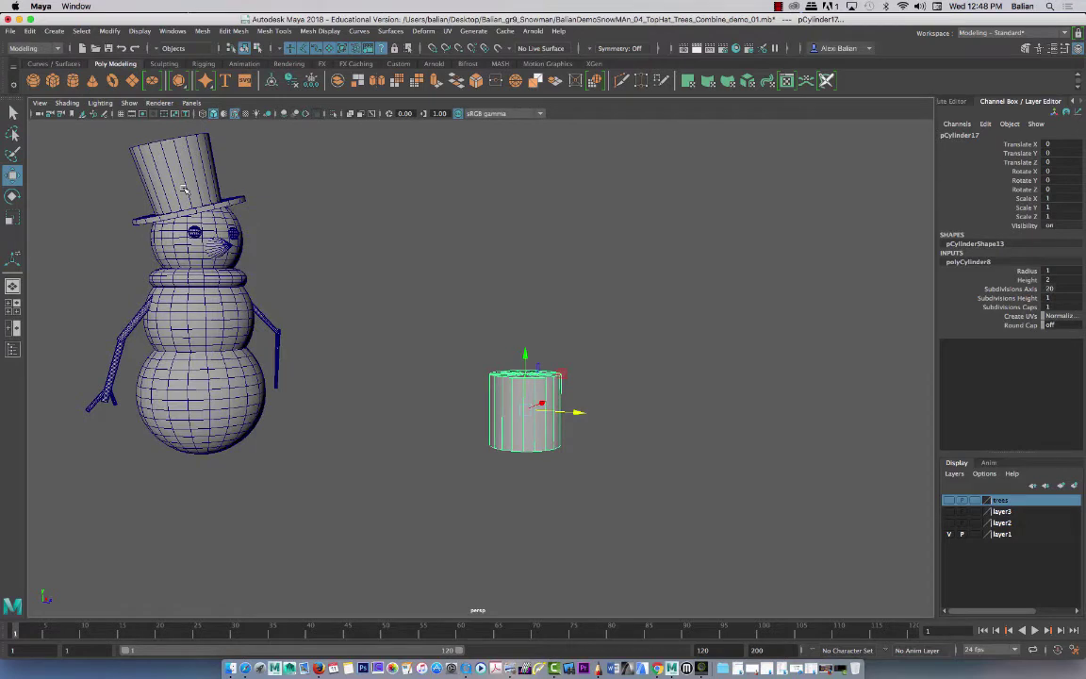
left_click(121, 114)
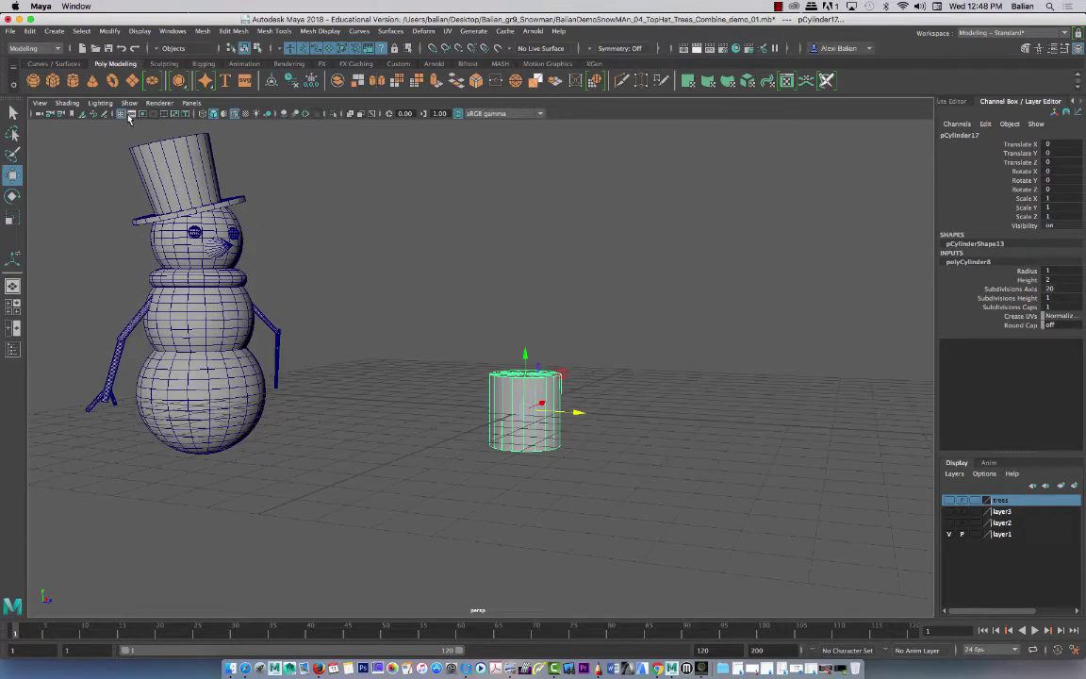
left_click(122, 114)
left_click(120, 112)
Step: Set the cylinder's height to 2.5 and raise it to about 3.37 on the Y axis
left_click(1048, 280)
type("2.5")
key("Return")
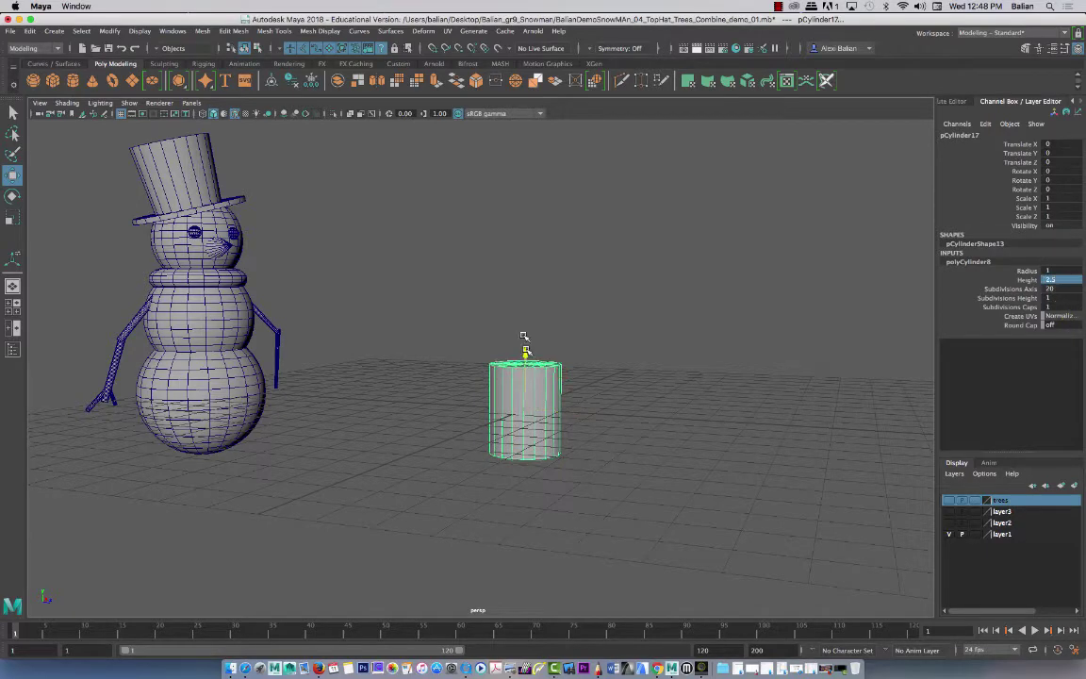
left_click_drag(523, 349, 523, 238)
mouse_move(441, 347)
left_mouse_down("alt")
mouse_move(437, 363)
mouse_move(453, 352)
left_mouse_up("alt")
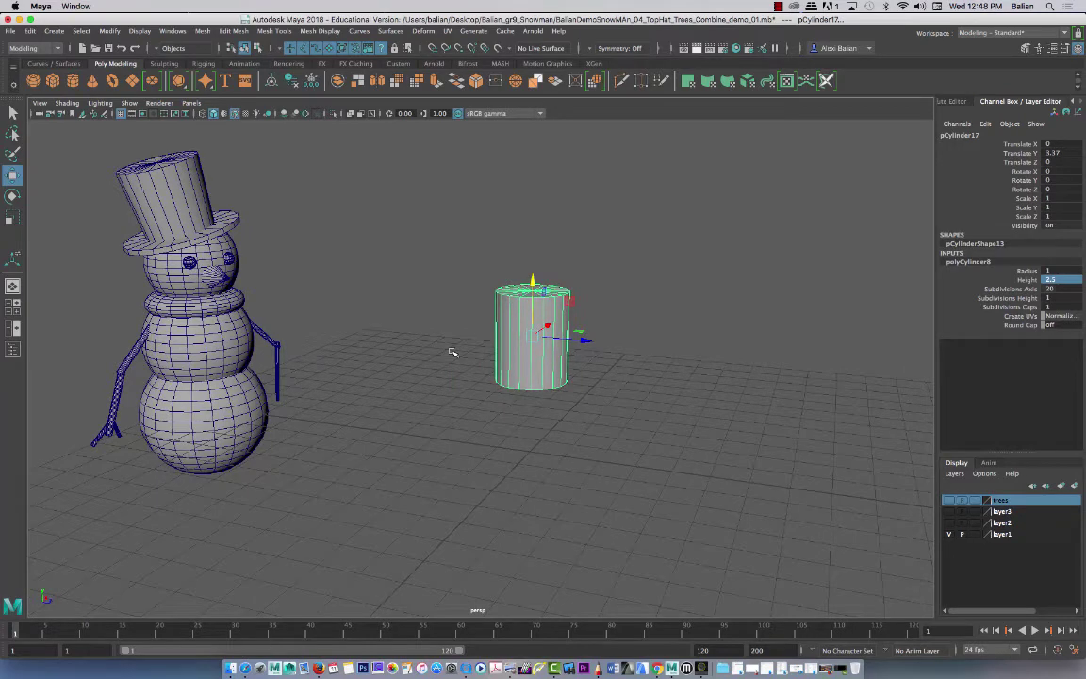
Step: Create a second polygon cylinder and raise it to about 1.92 on the Y axis, at the base of the first
left_click(73, 80)
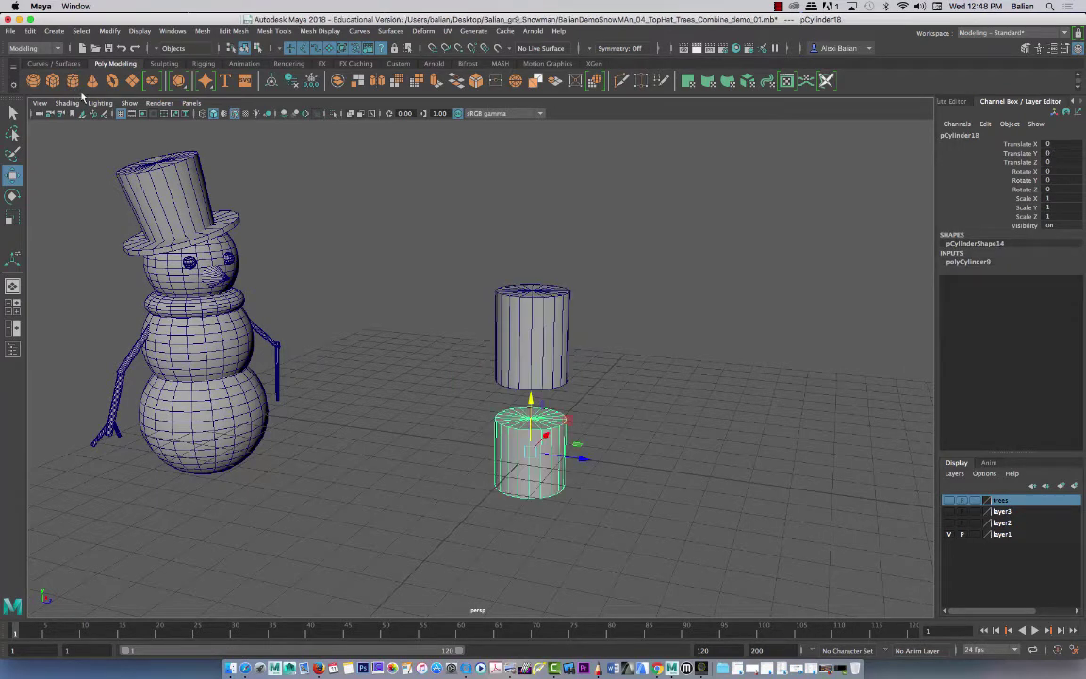
left_click_drag(531, 400, 531, 334)
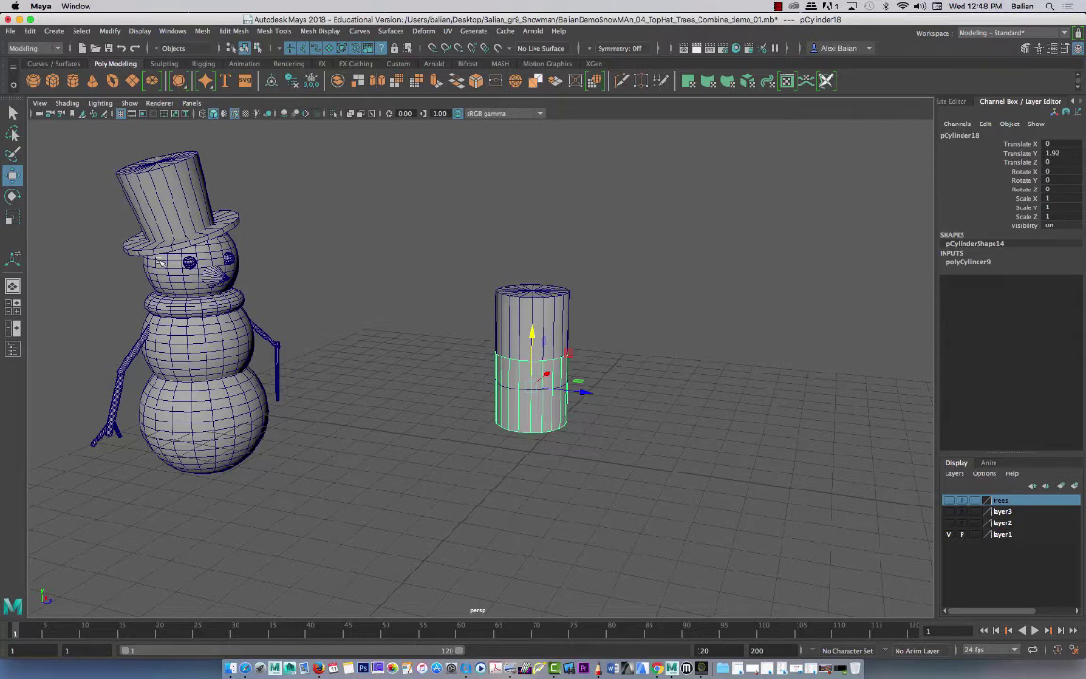
Step: Form the hat's brim by setting the second cylinder's radius to 1.35 and its height to 0.25
left_click(968, 261)
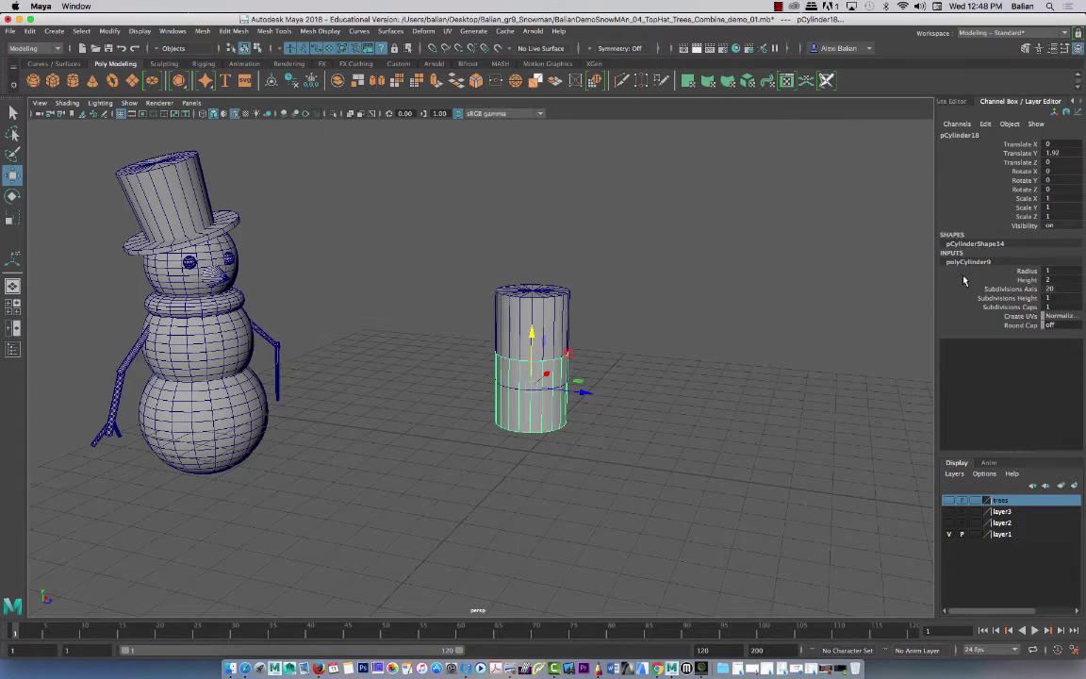
double_click(1057, 271)
type("1.25")
key("Return")
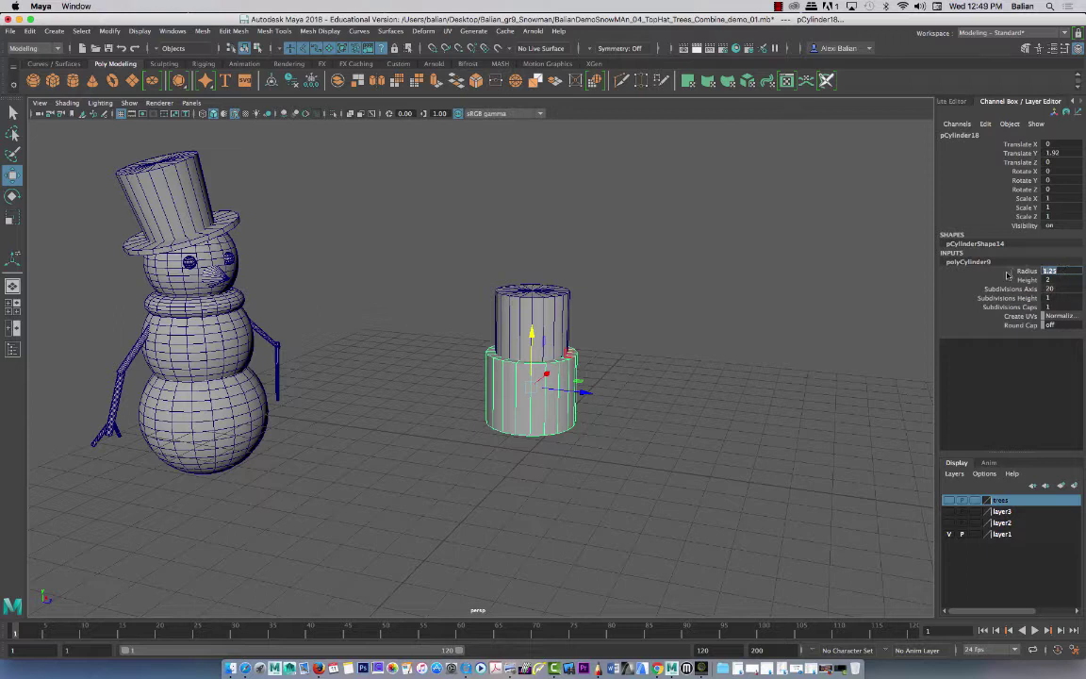
key("Return")
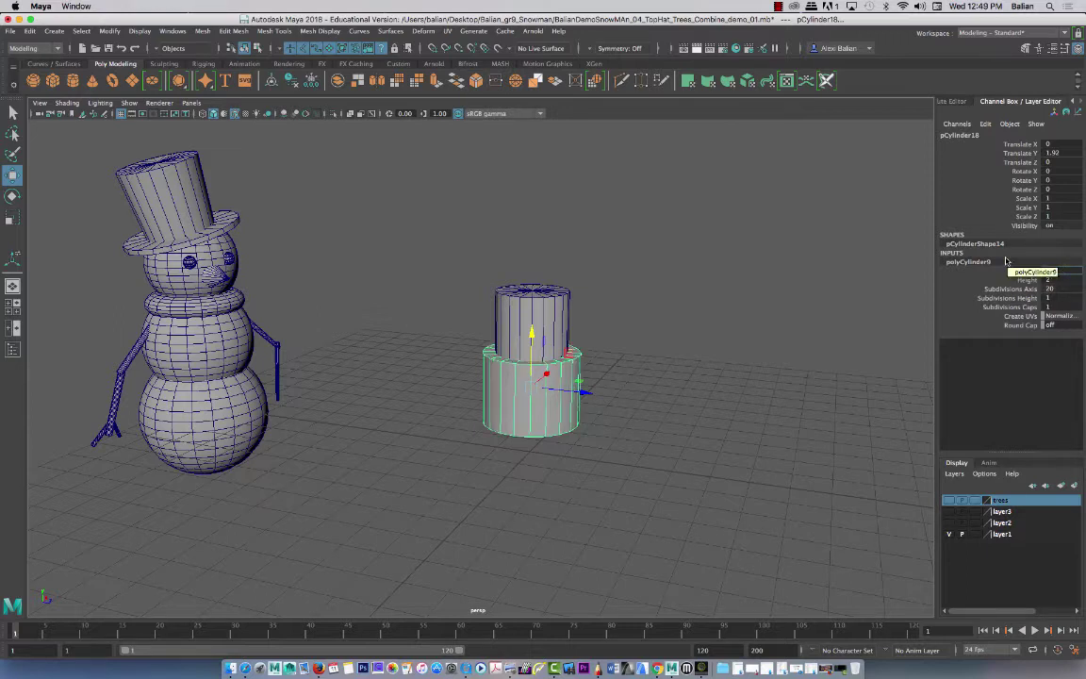
left_click(1059, 279)
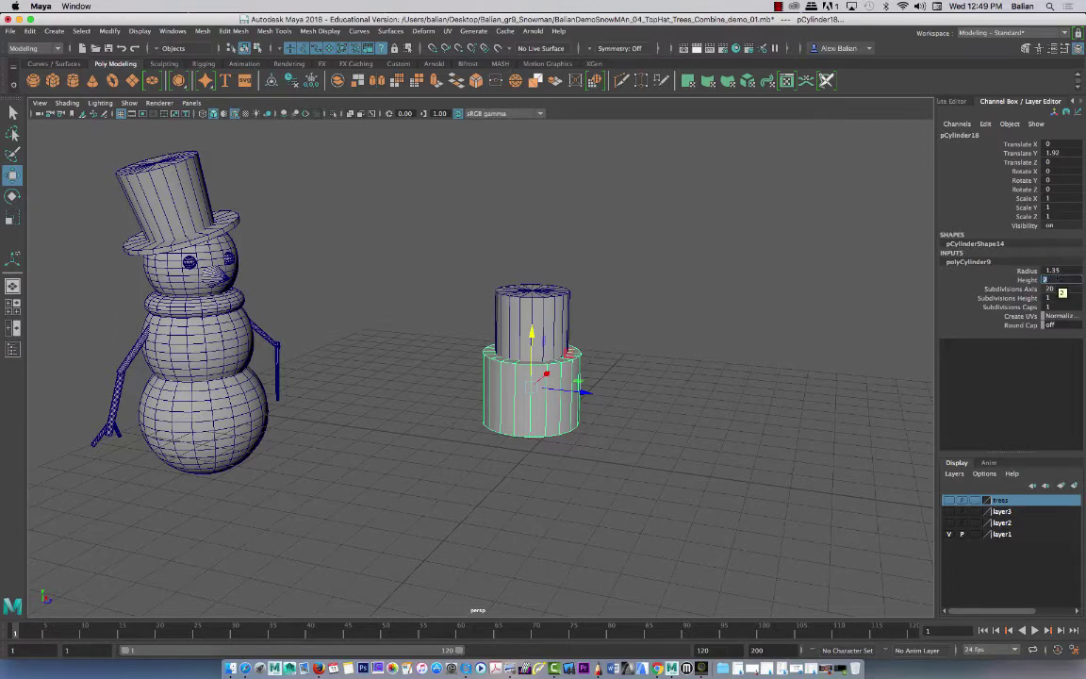
key("Return")
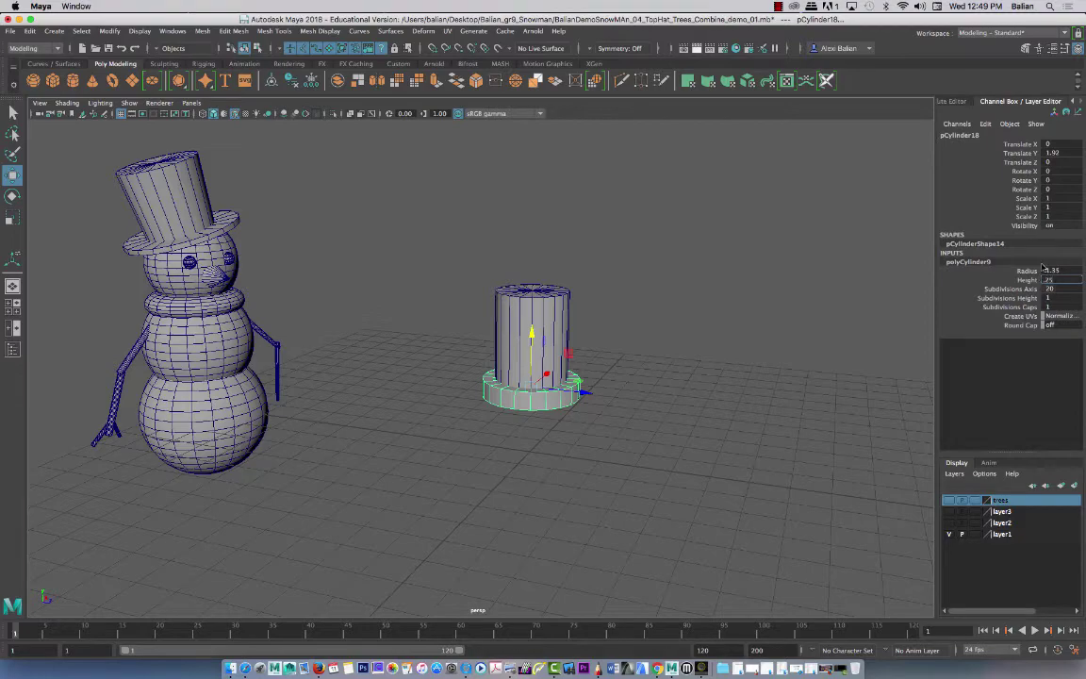
key("Return")
Step: Select the upper cylinder and compare the crown and brim with the snowman's tapered top hat
left_click_drag(388, 306, 449, 301, "alt")
right_click_drag(473, 301, 647, 429, "alt")
left_click(403, 298)
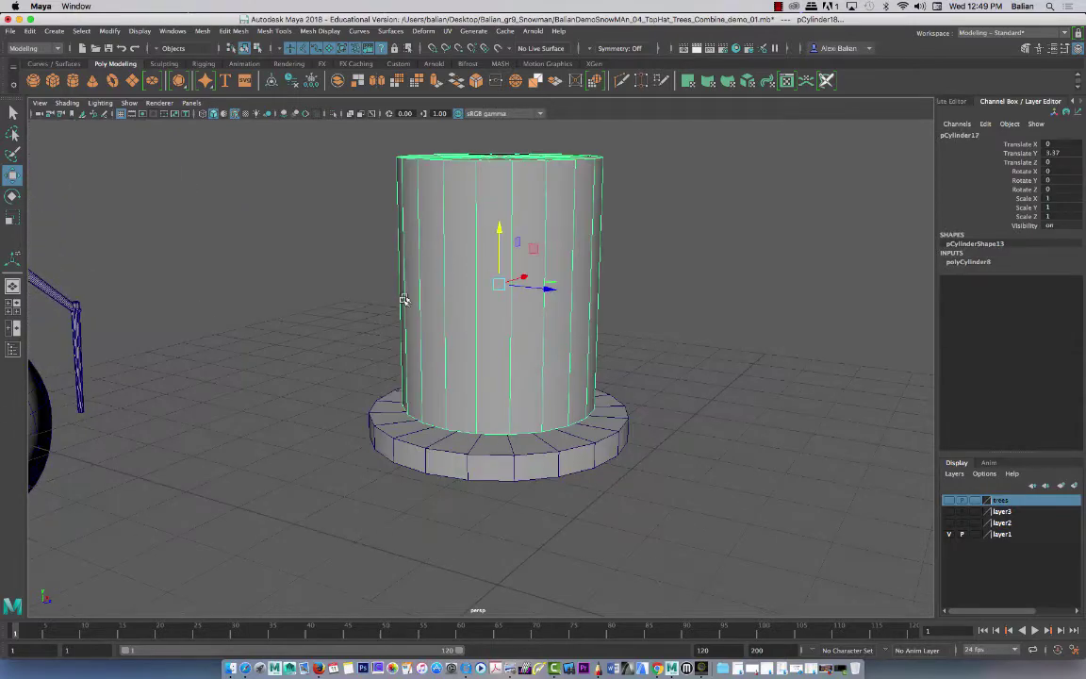
left_click_drag(376, 302, 339, 357, "alt")
right_click_drag(338, 355, 298, 292, "alt")
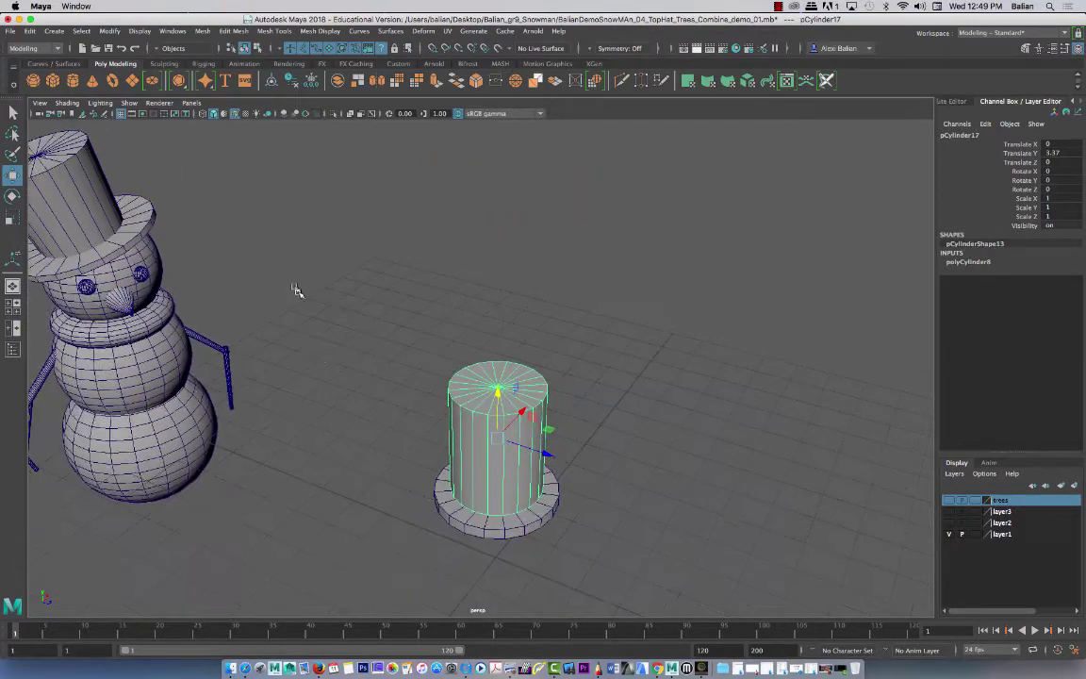
left_click_drag(332, 411, 326, 389, "alt")
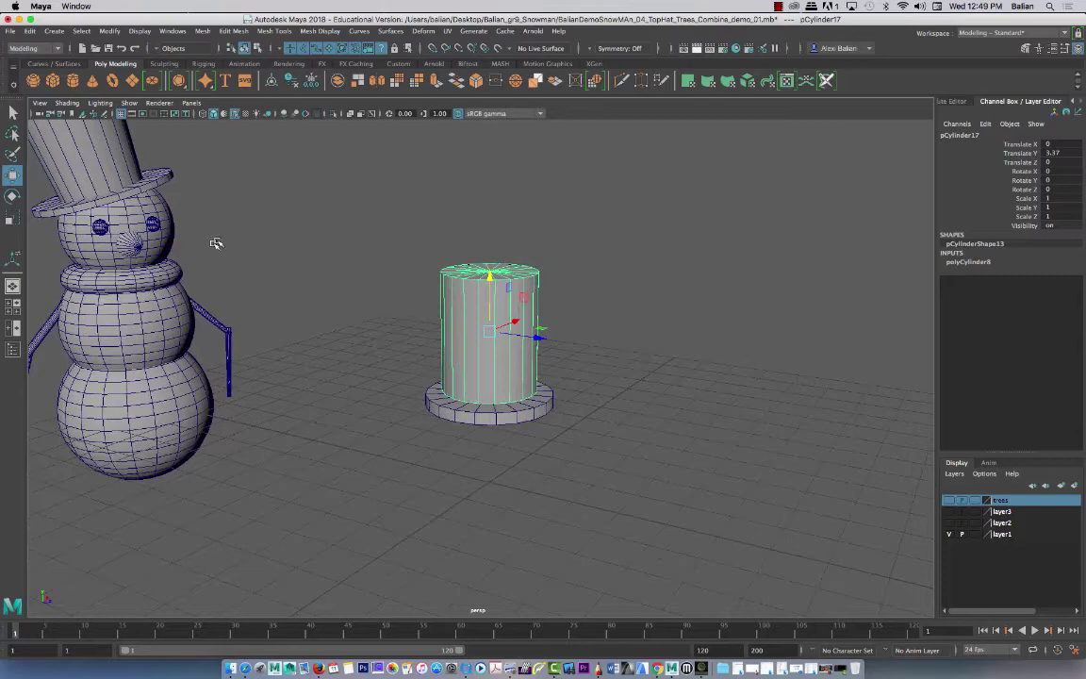
left_click_drag(215, 237, 175, 189, "alt")
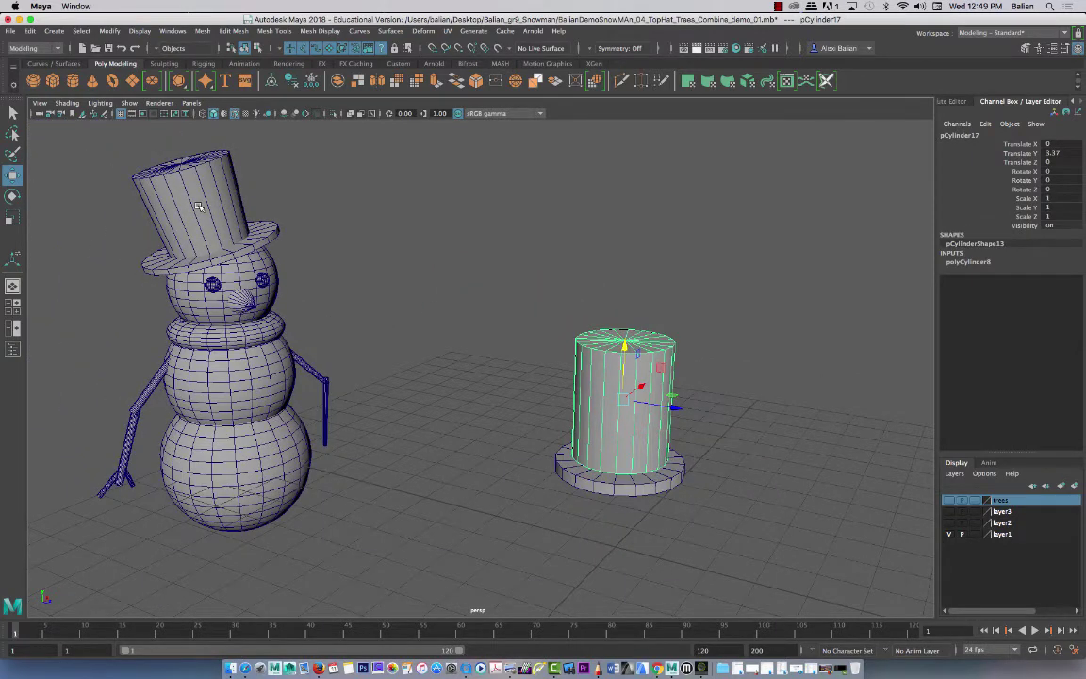
Step: Switch to SketchBook and pencil-sketch a tapered top hat with a brim and an arrow pointing at its upper rim
left_click(603, 668)
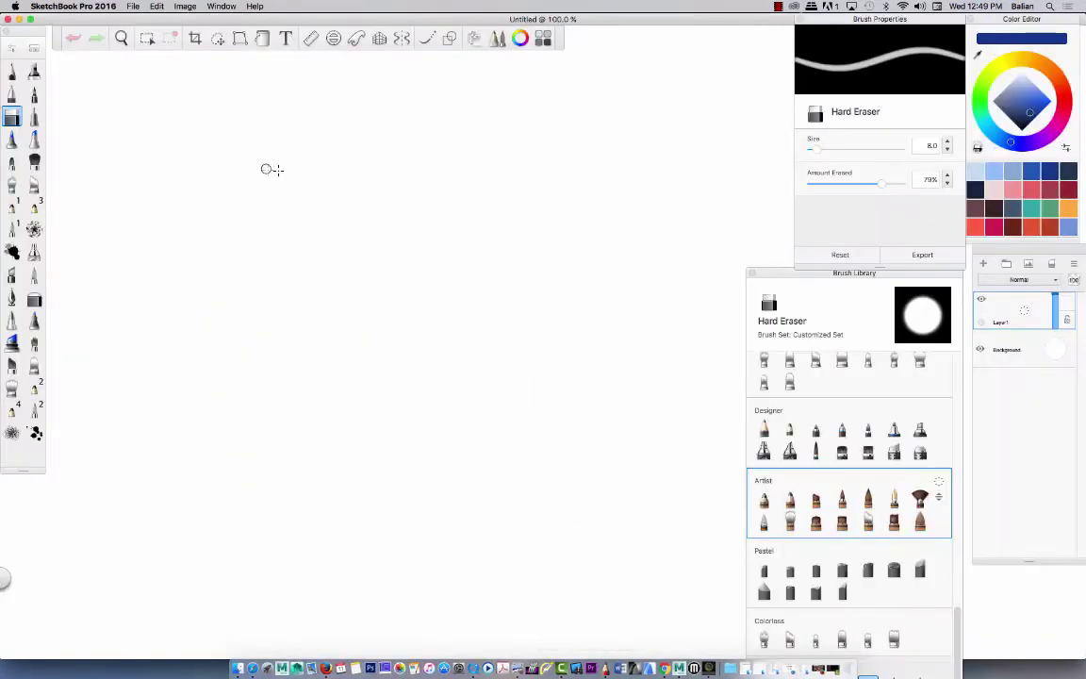
left_click(11, 72)
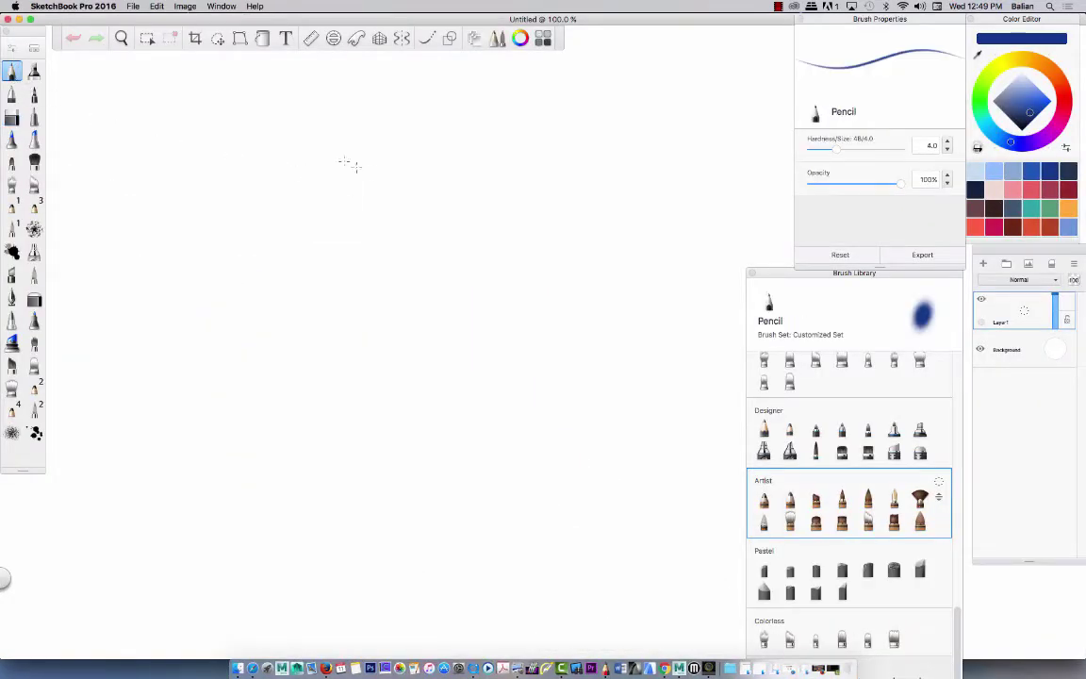
mouse_move(349, 165)
left_mouse_down()
mouse_move(387, 150)
mouse_move(463, 189)
mouse_move(422, 317)
mouse_move(351, 283)
mouse_move(360, 301)
mouse_move(437, 284)
mouse_move(327, 319)
mouse_move(293, 279)
left_mouse_up()
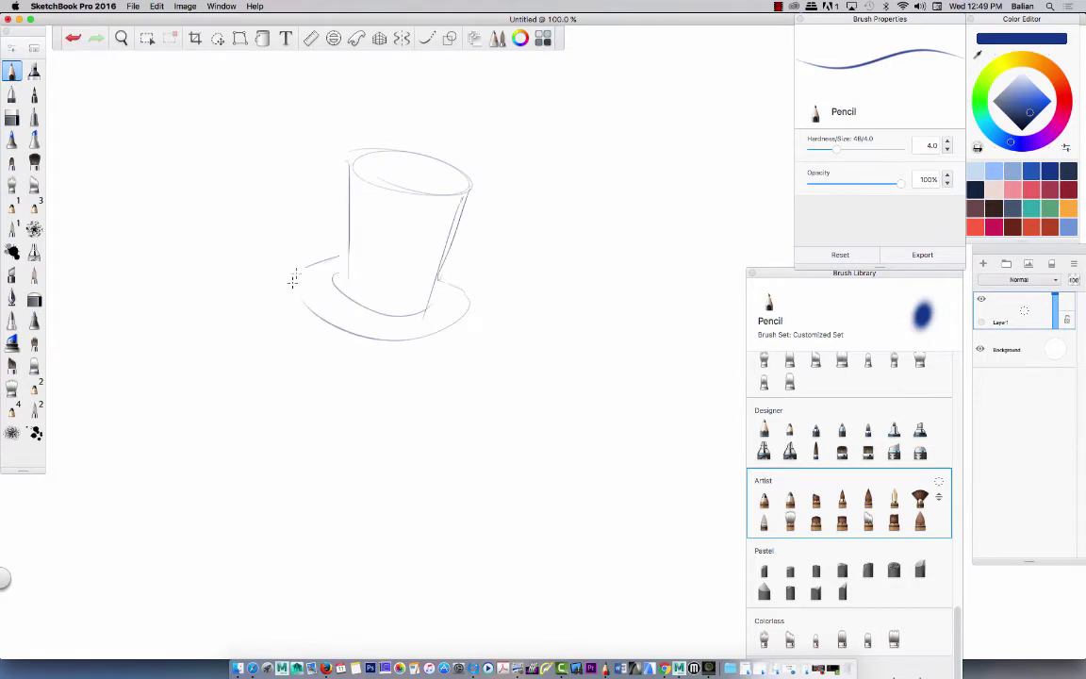
mouse_move(355, 166)
left_mouse_down()
mouse_move(415, 165)
mouse_move(357, 173)
mouse_move(319, 152)
mouse_move(440, 167)
mouse_move(406, 170)
mouse_move(415, 157)
mouse_move(342, 141)
mouse_move(406, 179)
mouse_move(320, 153)
mouse_move(419, 181)
mouse_move(425, 300)
mouse_move(391, 253)
mouse_move(415, 306)
mouse_move(401, 296)
mouse_move(450, 321)
mouse_move(336, 250)
left_mouse_up()
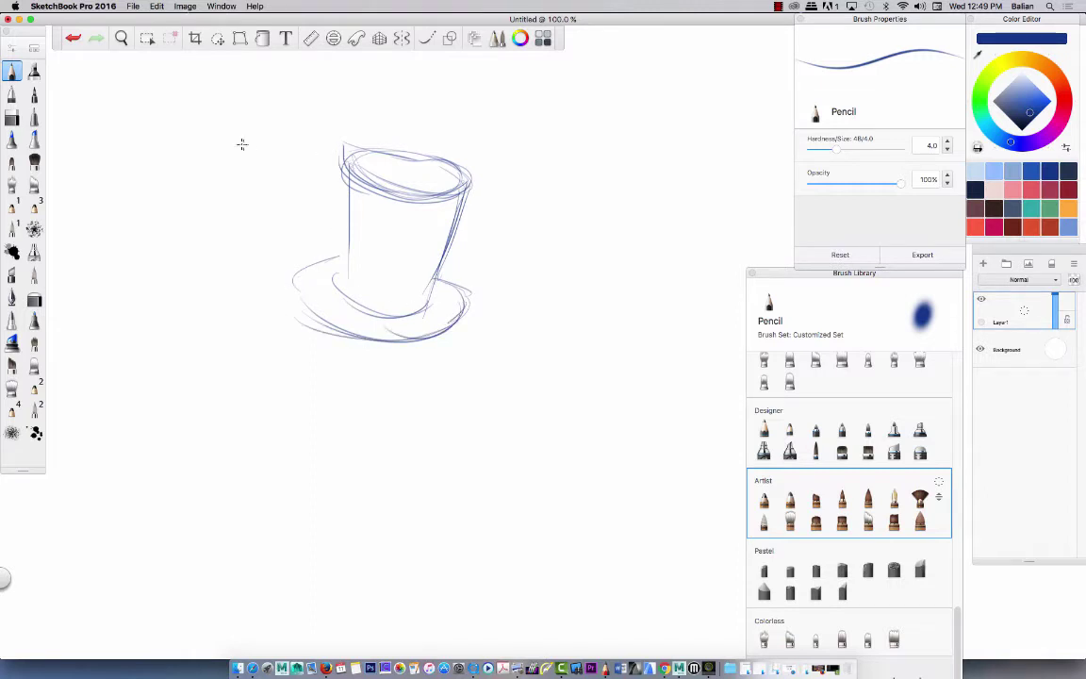
left_click_drag(243, 144, 292, 168)
Step: Sketch a separate crown beside the hat, wider at the top than the base, with inward arrows on both sides
mouse_move(560, 155)
left_mouse_down()
mouse_move(626, 153)
mouse_move(589, 245)
mouse_move(613, 268)
mouse_move(608, 289)
mouse_move(641, 281)
left_mouse_up()
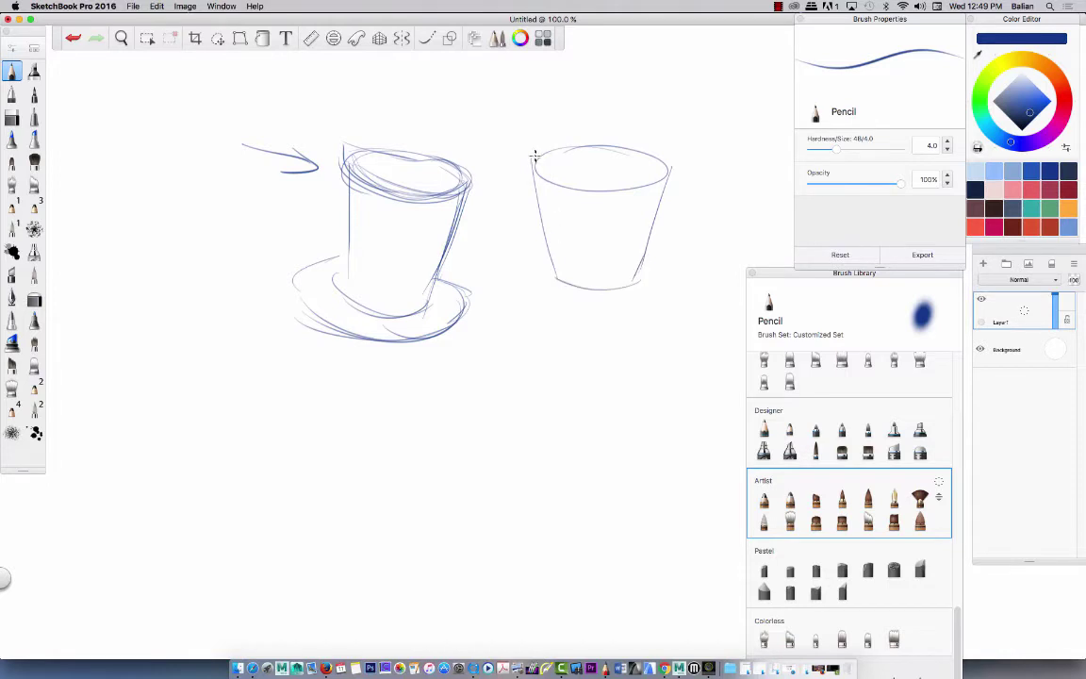
left_click_drag(488, 179, 524, 173)
left_click_drag(506, 166, 510, 185)
left_click_drag(715, 175, 737, 175)
left_click_drag(709, 170, 714, 190)
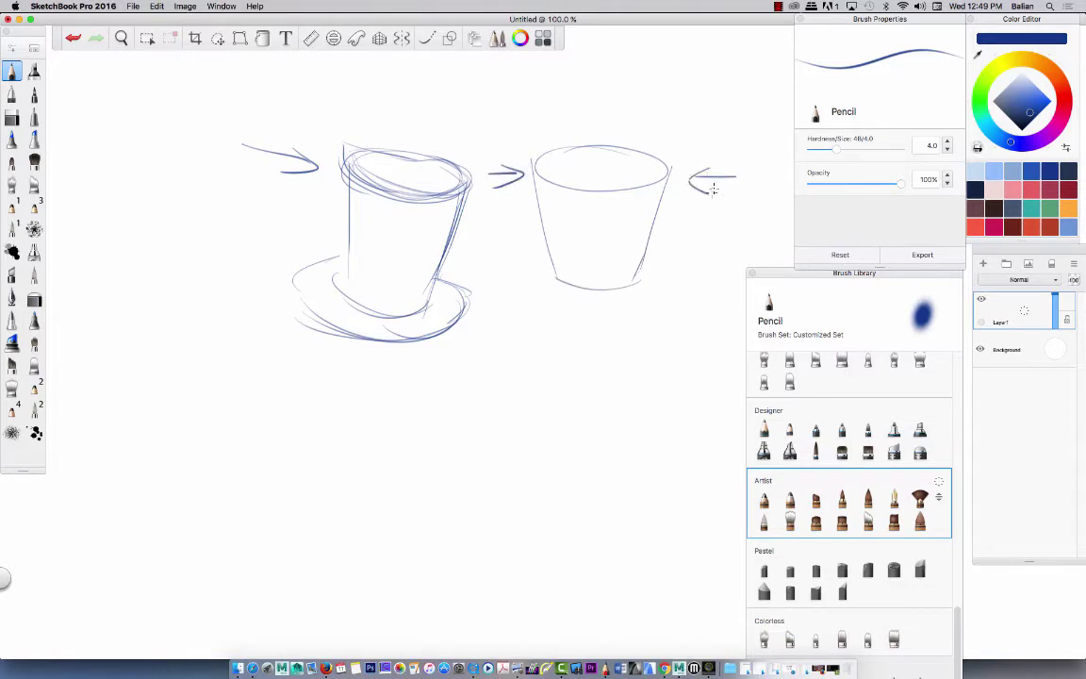
Step: Trace over the sketched hat's crown and brim in pencil, and dismiss the sketch to return to Maya
mouse_move(351, 177)
left_mouse_down()
mouse_move(454, 196)
mouse_move(474, 183)
mouse_move(438, 200)
mouse_move(366, 301)
mouse_move(346, 277)
left_mouse_up()
mouse_move(339, 287)
left_mouse_down()
mouse_move(385, 307)
mouse_move(434, 294)
left_mouse_up()
mouse_move(354, 299)
left_mouse_down()
mouse_move(433, 290)
mouse_move(371, 349)
mouse_move(323, 330)
left_mouse_up()
left_click_drag(337, 257, 374, 328)
mouse_move(415, 273)
left_mouse_down()
mouse_move(310, 291)
mouse_move(268, 280)
left_mouse_up()
left_click(19, 19)
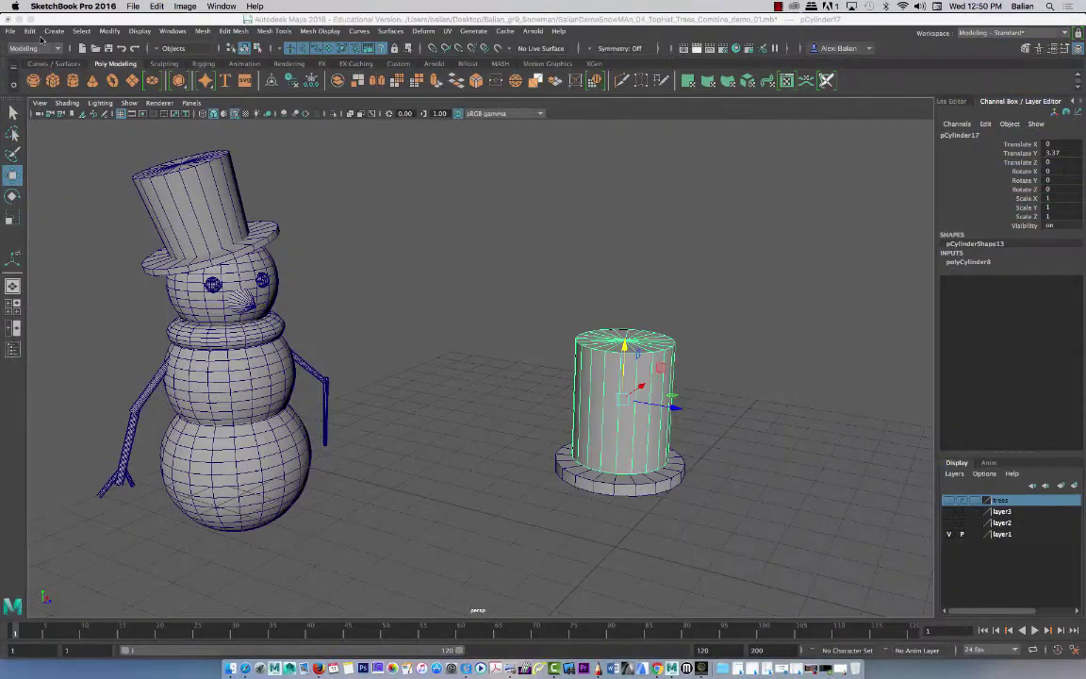
left_click_drag(553, 374, 518, 372, "alt")
right_click_drag(455, 281, 528, 323, "alt")
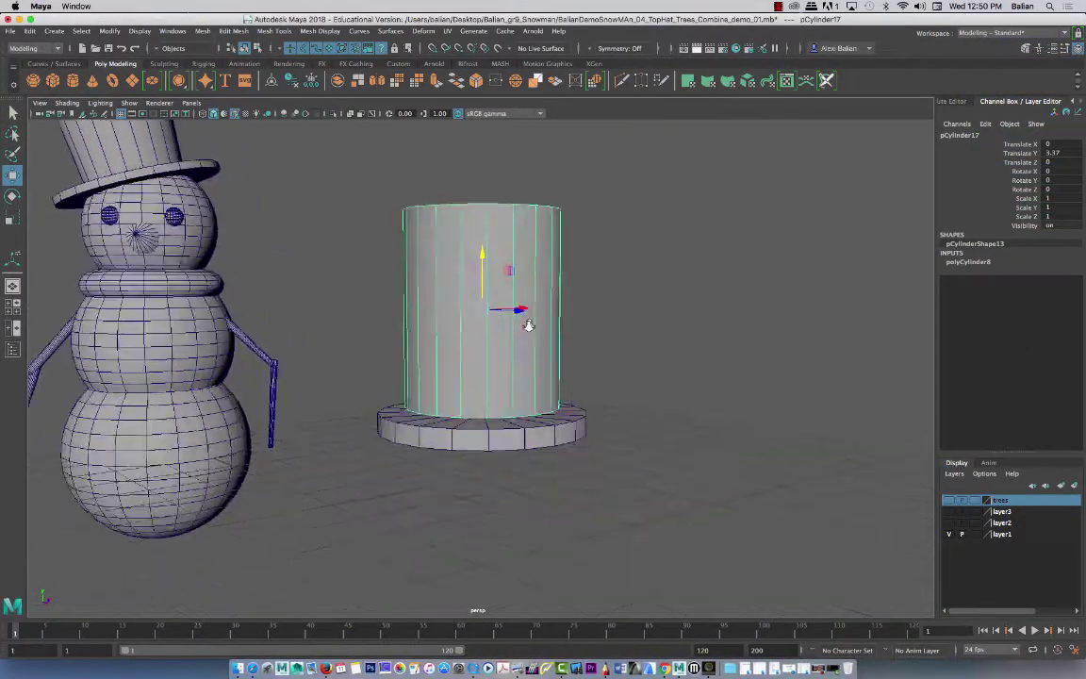
left_click_drag(375, 276, 395, 311, "alt")
right_click_drag(468, 424, 478, 461, "alt")
left_click_drag(478, 461, 374, 337, "alt")
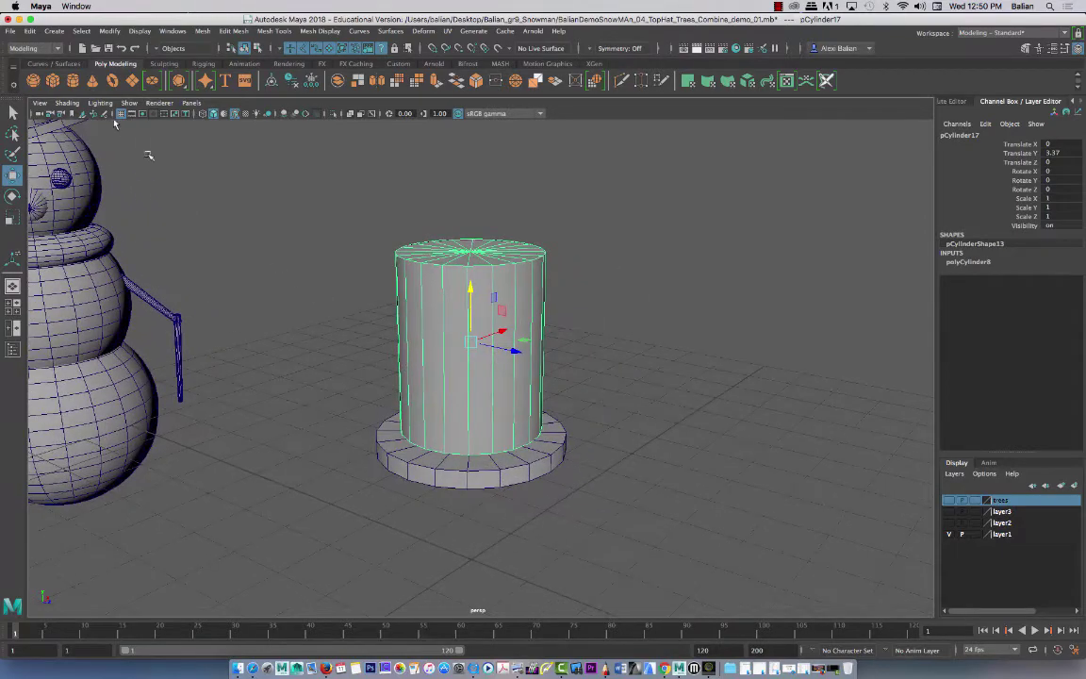
Step: Create a polygon cube on the grid beneath the top hat
left_click(53, 81)
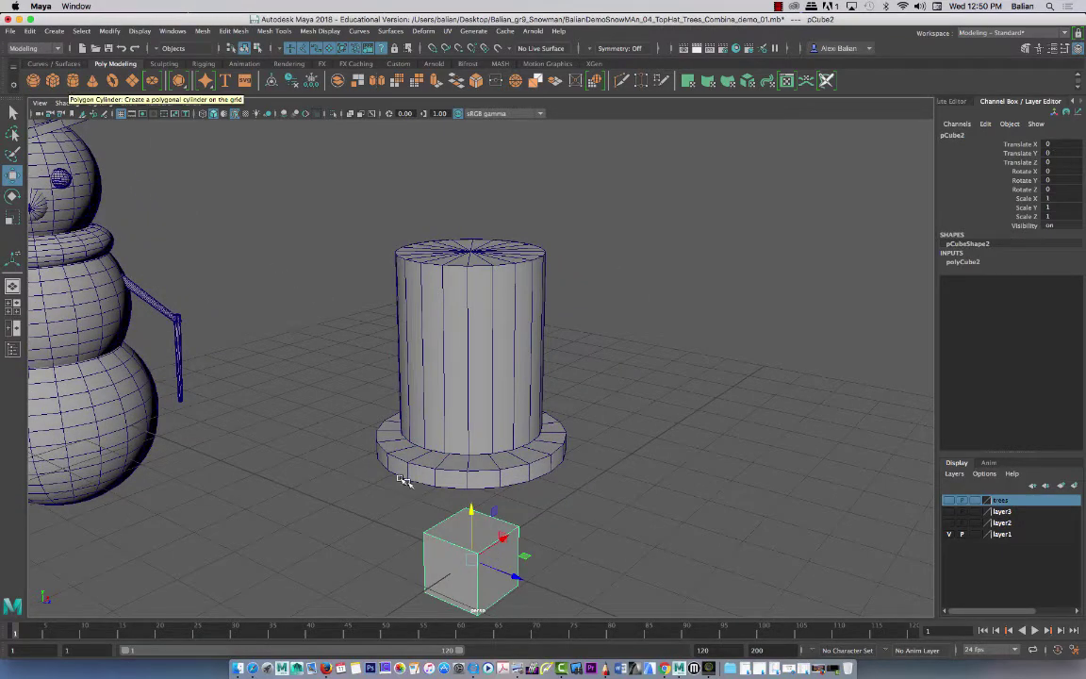
left_click_drag(364, 434, 369, 464, "alt")
right_click_drag(375, 470, 471, 537, "alt")
middle_click_drag(360, 479, 337, 326, "alt")
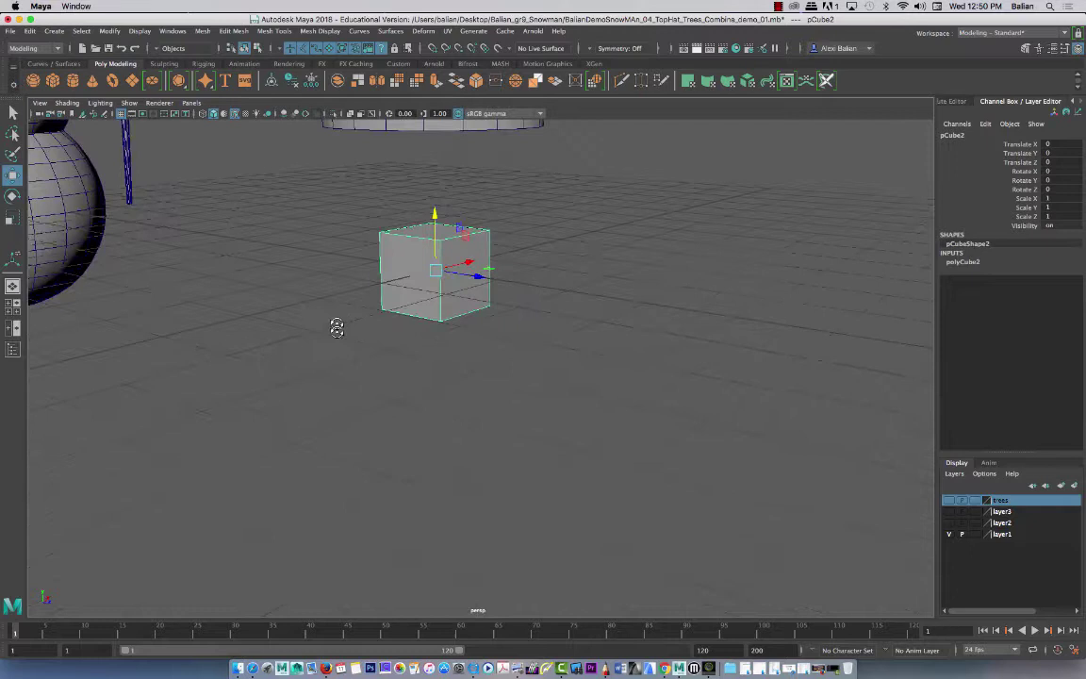
left_click_drag(337, 325, 345, 314, "alt")
Step: Switch the cube to edge selection and pick two opposite edges of its top face one at a time
right_click_drag(386, 343, 388, 311)
left_click(396, 349)
left_click(389, 360)
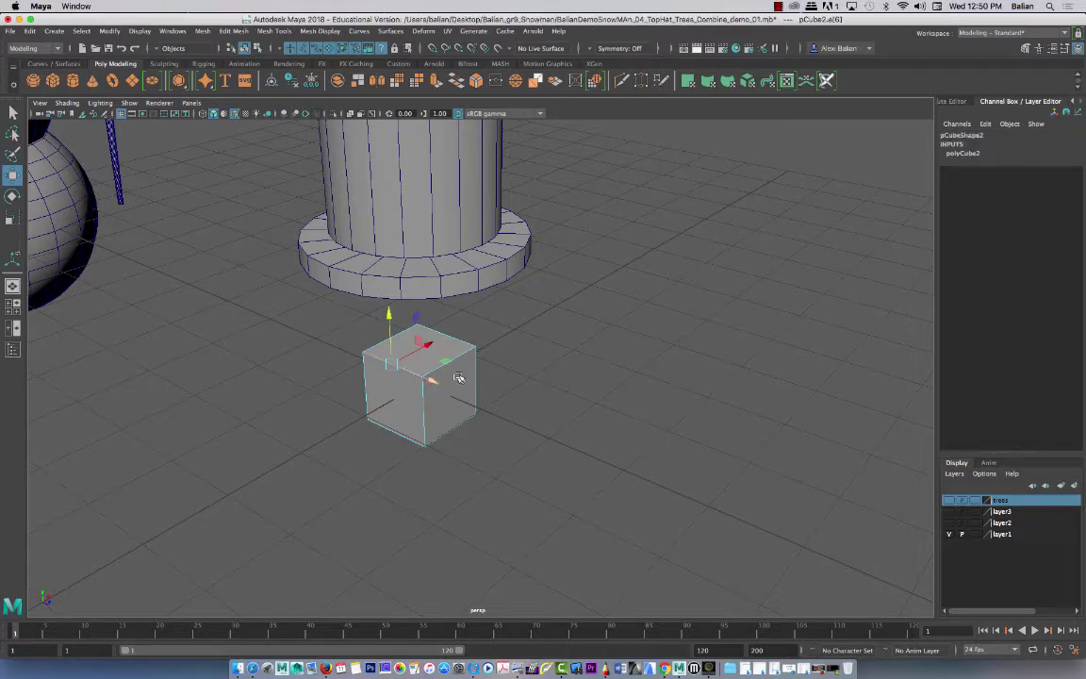
left_click(450, 342)
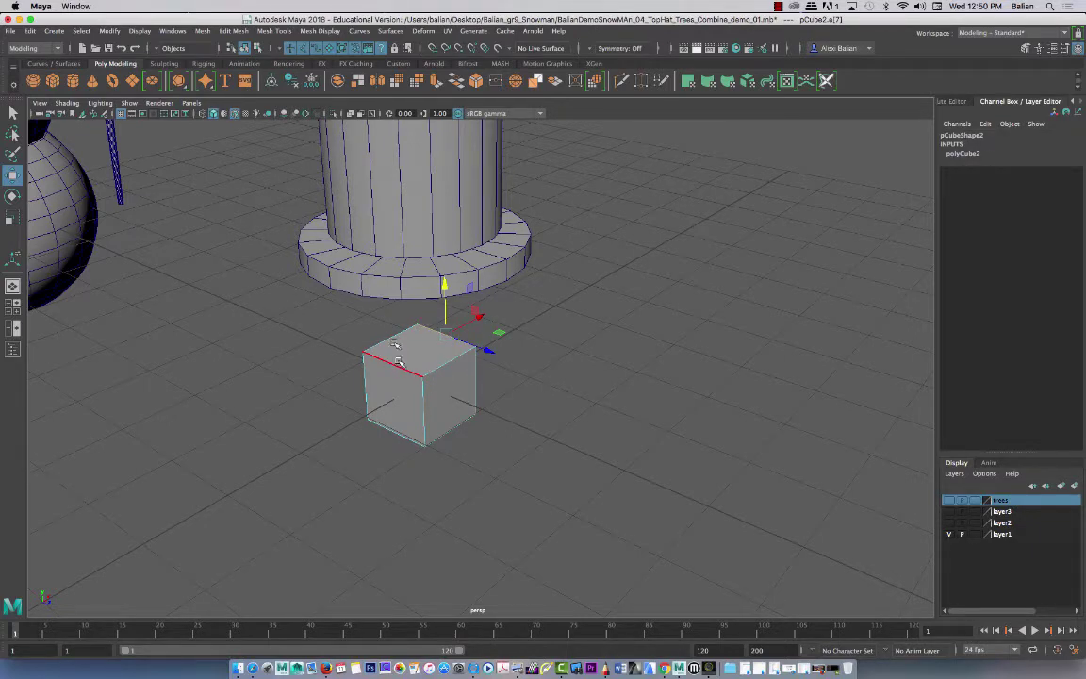
Step: Switch the crown cylinder to edge selection and select the complete edge loop around its upper rim
left_click_drag(369, 199, 367, 367, "alt")
left_click(367, 370)
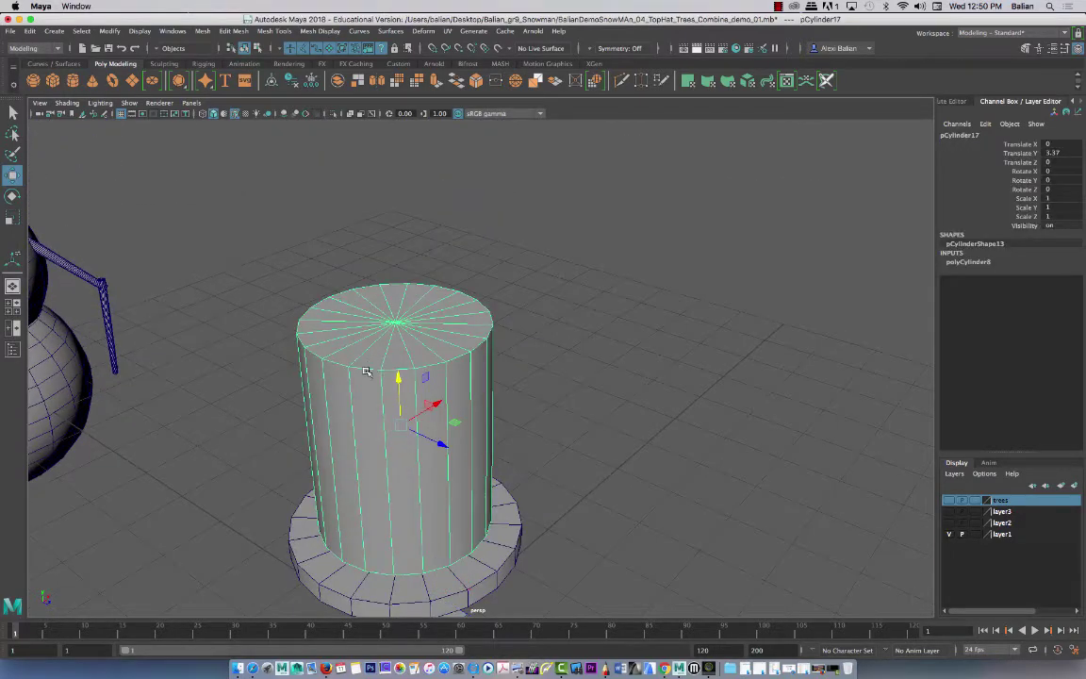
right_click_drag(367, 370, 364, 313)
left_click(361, 367)
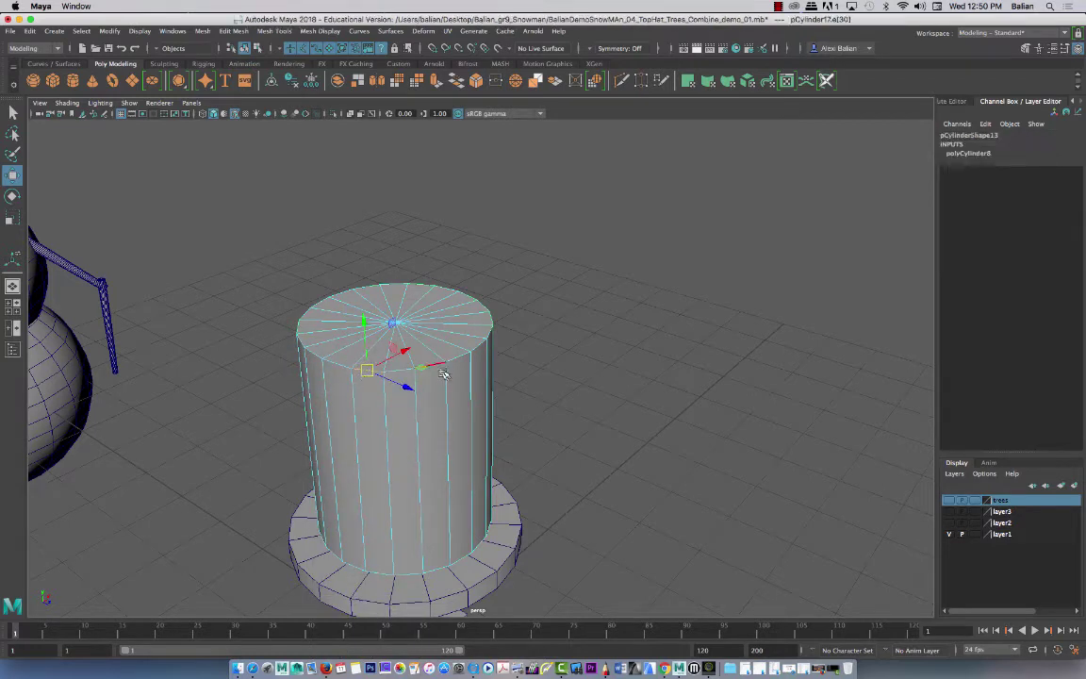
double_click(455, 359)
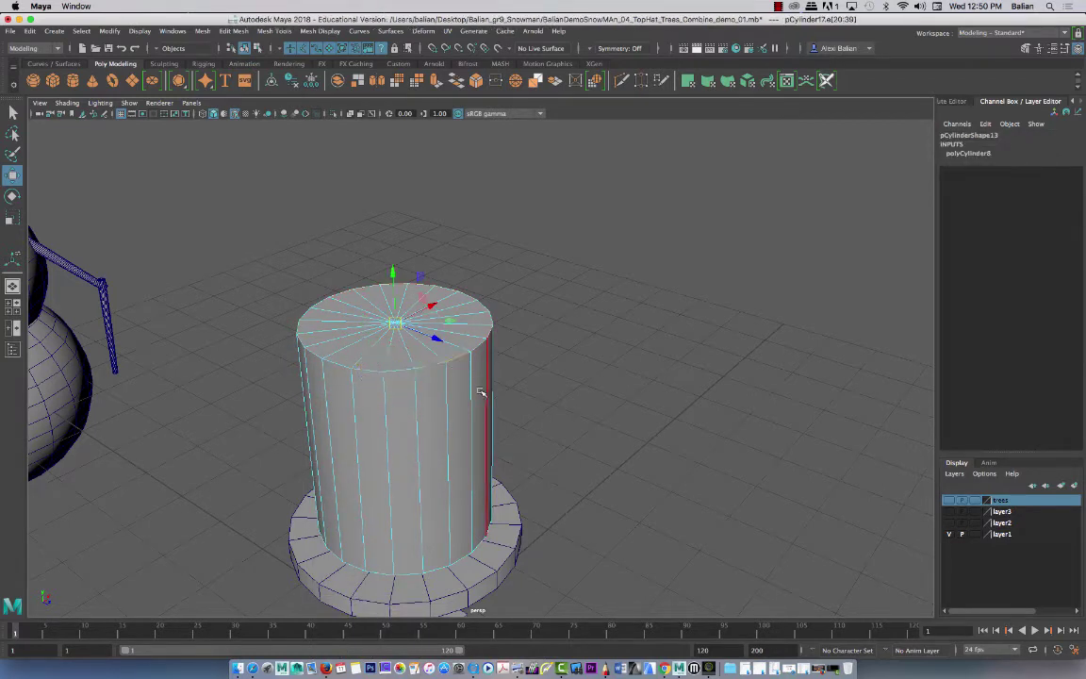
Step: Return to the cube in edge selection and select two opposite edges of its top face together
right_click_drag(283, 278, 211, 210, "alt")
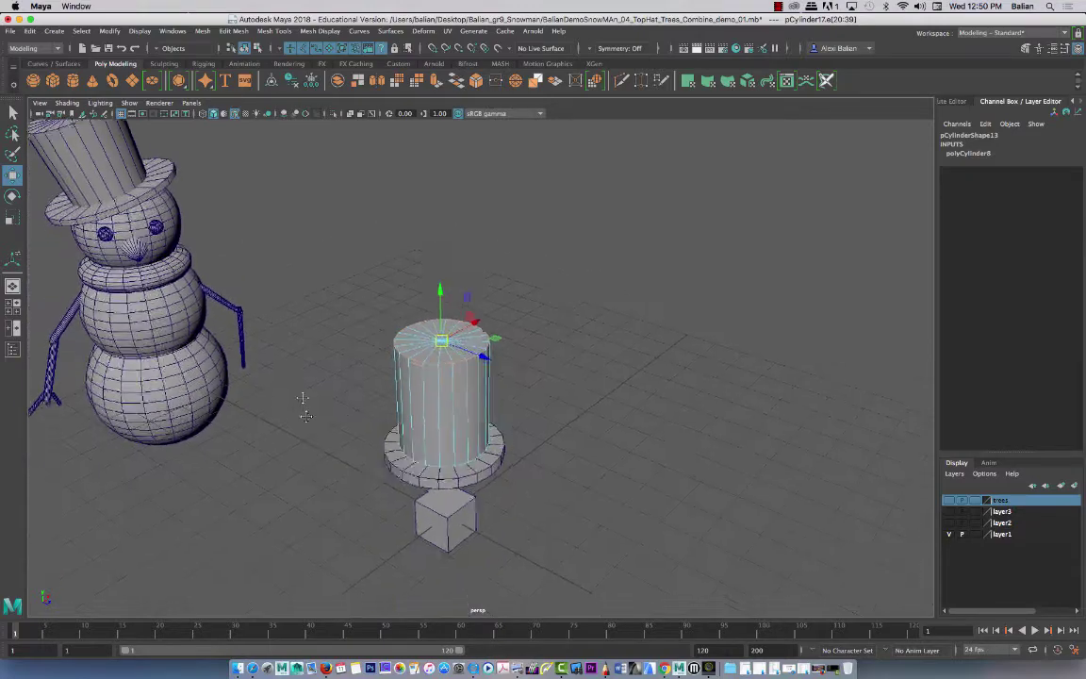
middle_click_drag(303, 408, 264, 285, "alt")
left_click_drag(264, 285, 369, 255, "alt")
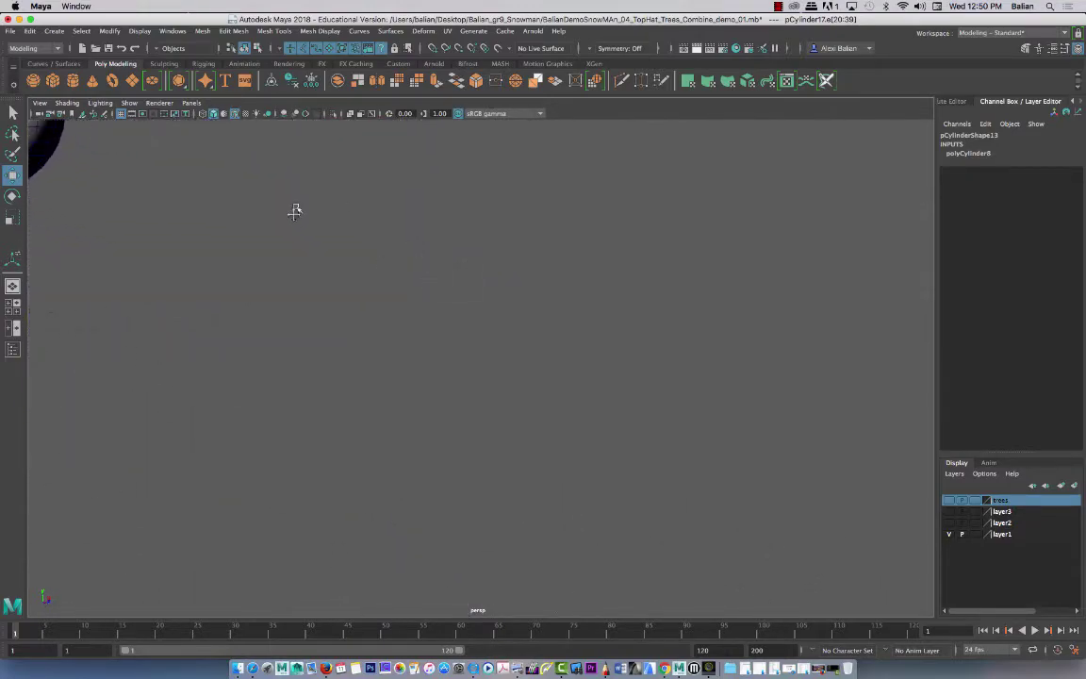
middle_click_drag(296, 211, 375, 301, "alt")
left_click_drag(330, 240, 377, 286, "alt")
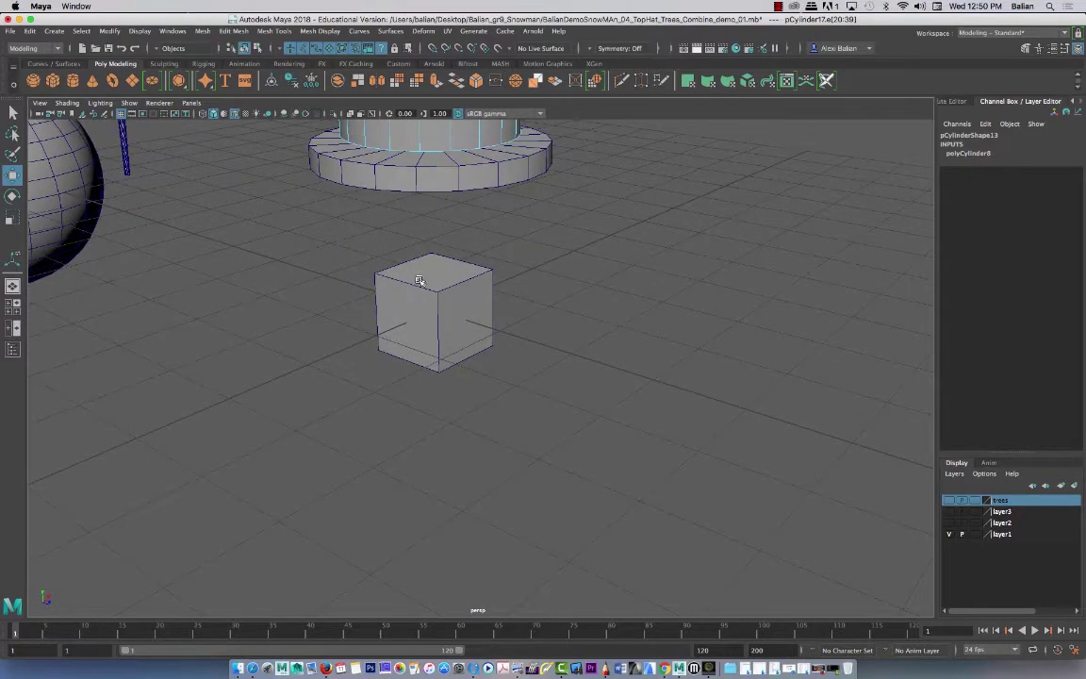
left_click(417, 282)
right_click(413, 290)
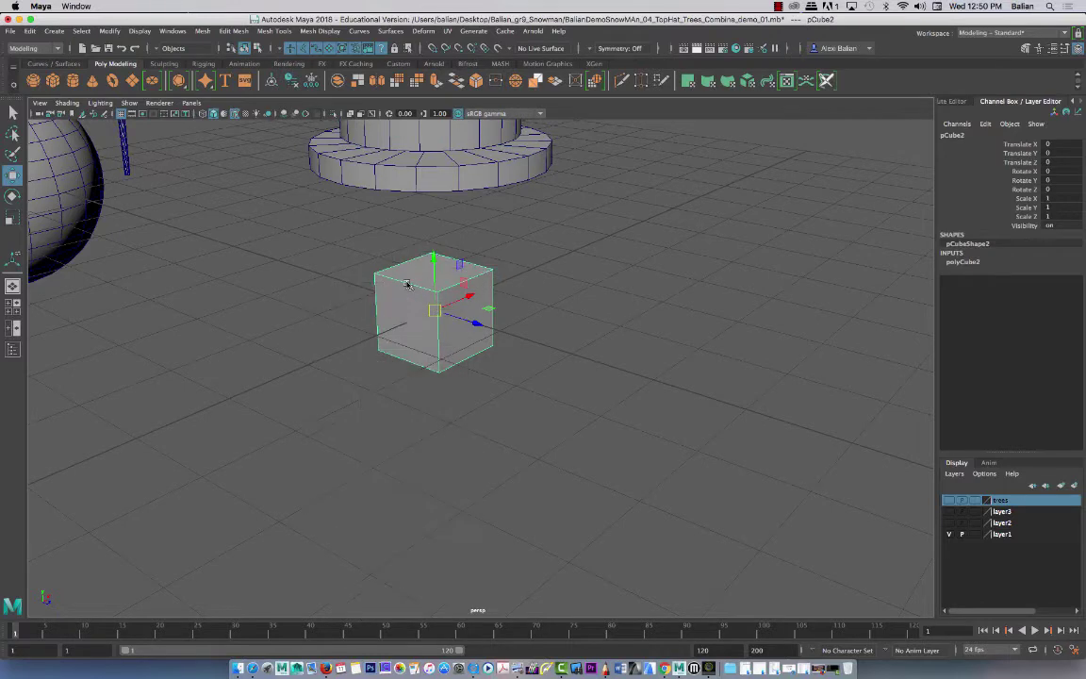
right_click(407, 285)
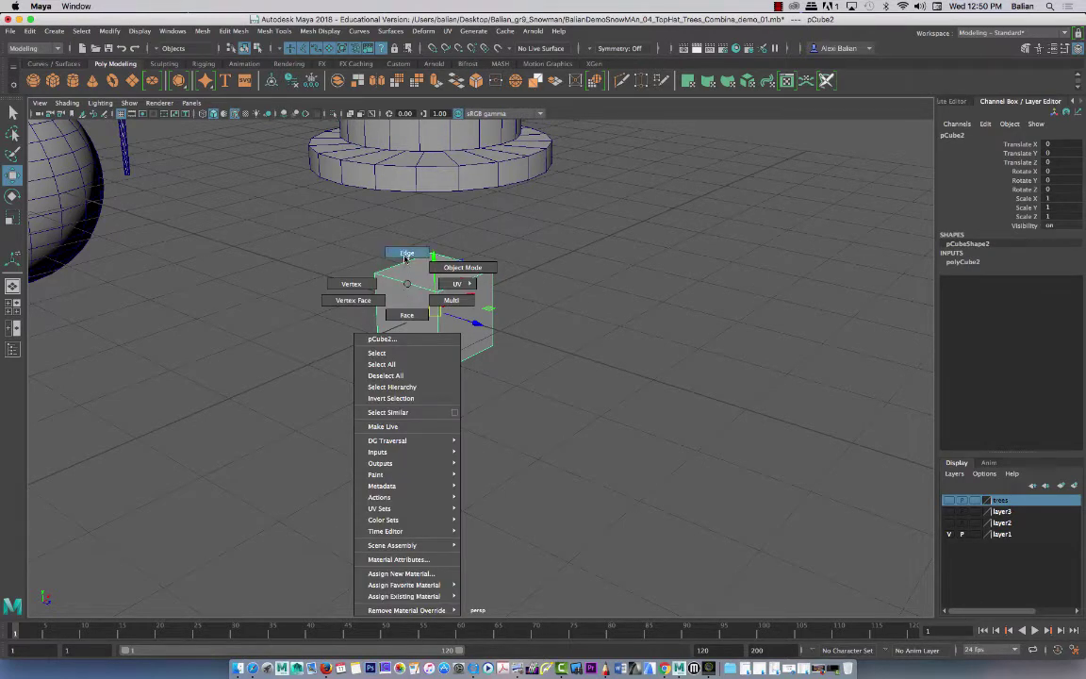
left_click(407, 255)
left_click(467, 263)
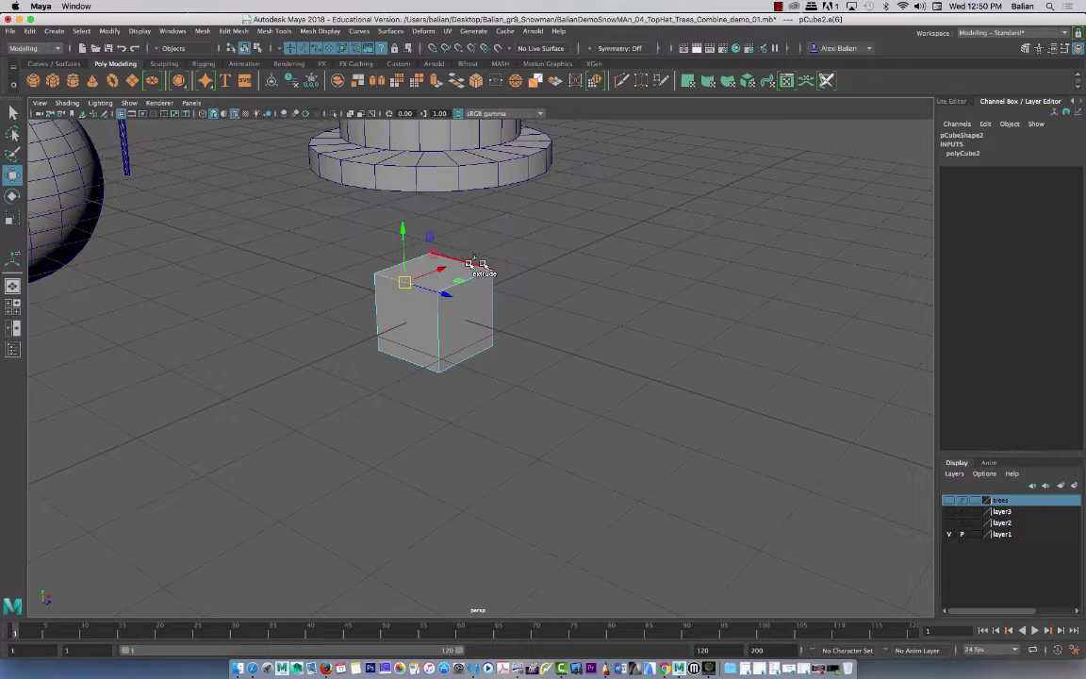
left_click(486, 268, "shift")
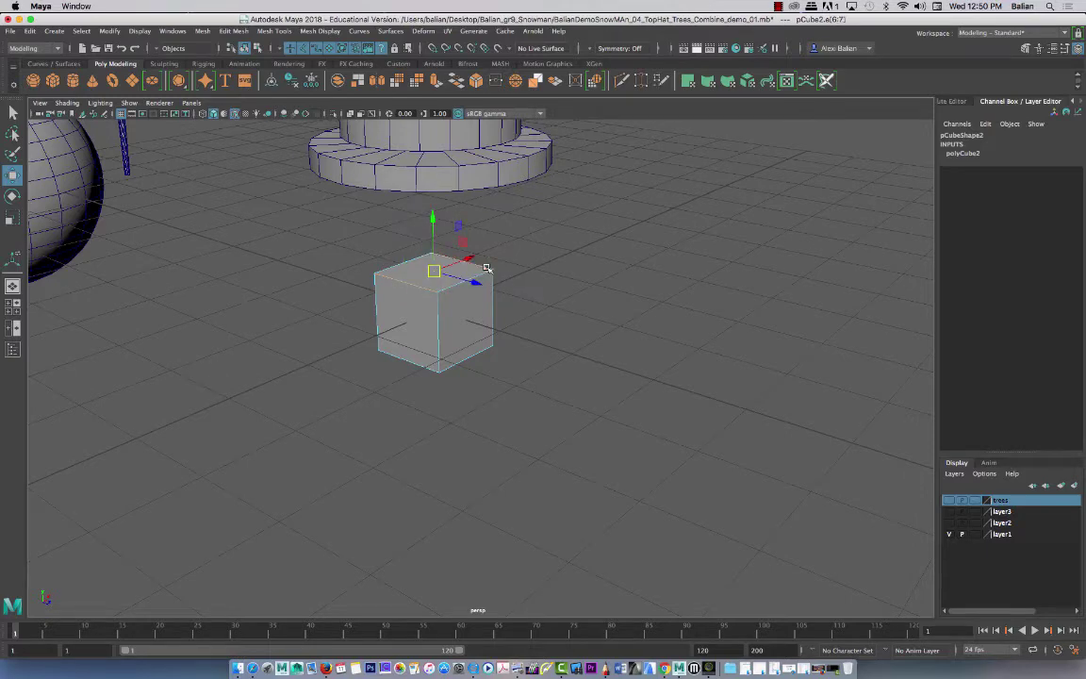
Step: Scale the two selected top edges apart along the X axis so the cube flares toward its top
mouse_move(268, 303)
left_mouse_down("alt")
mouse_move(280, 342)
mouse_move(272, 313)
left_mouse_up("alt")
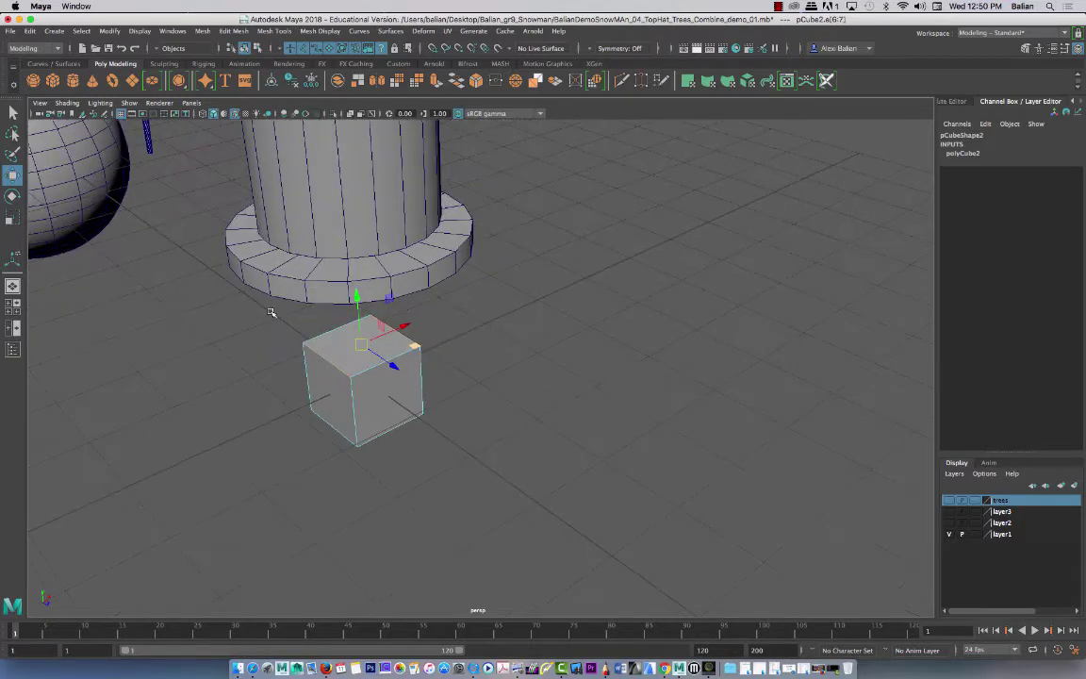
key("r")
left_click_drag(404, 329, 248, 325)
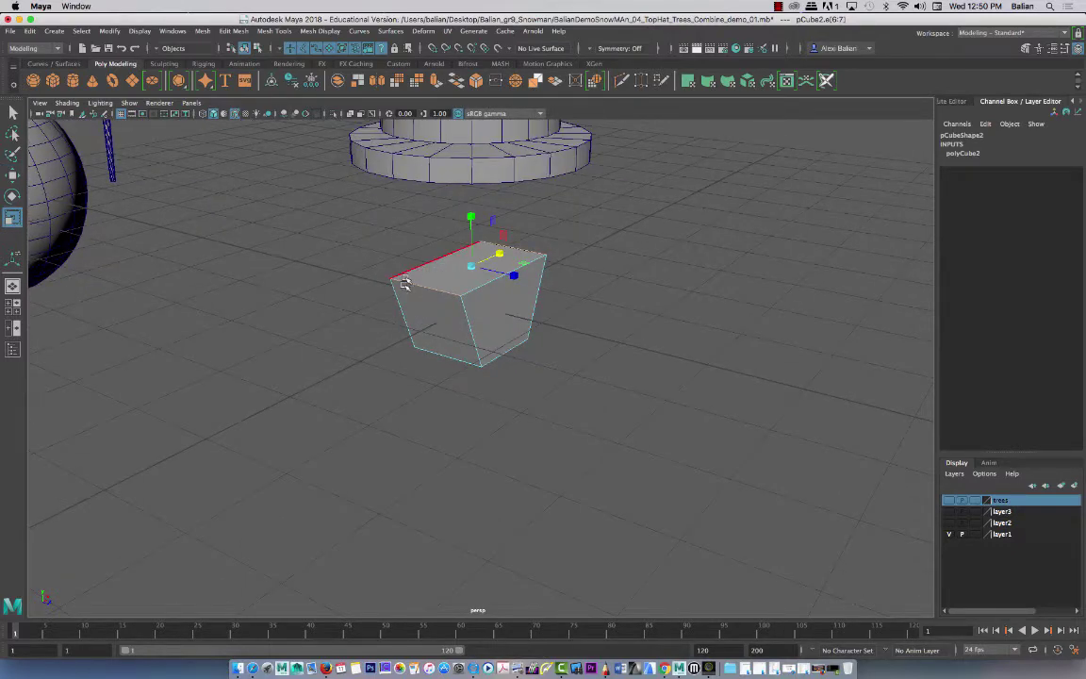
left_click_drag(321, 304, 453, 286, "alt")
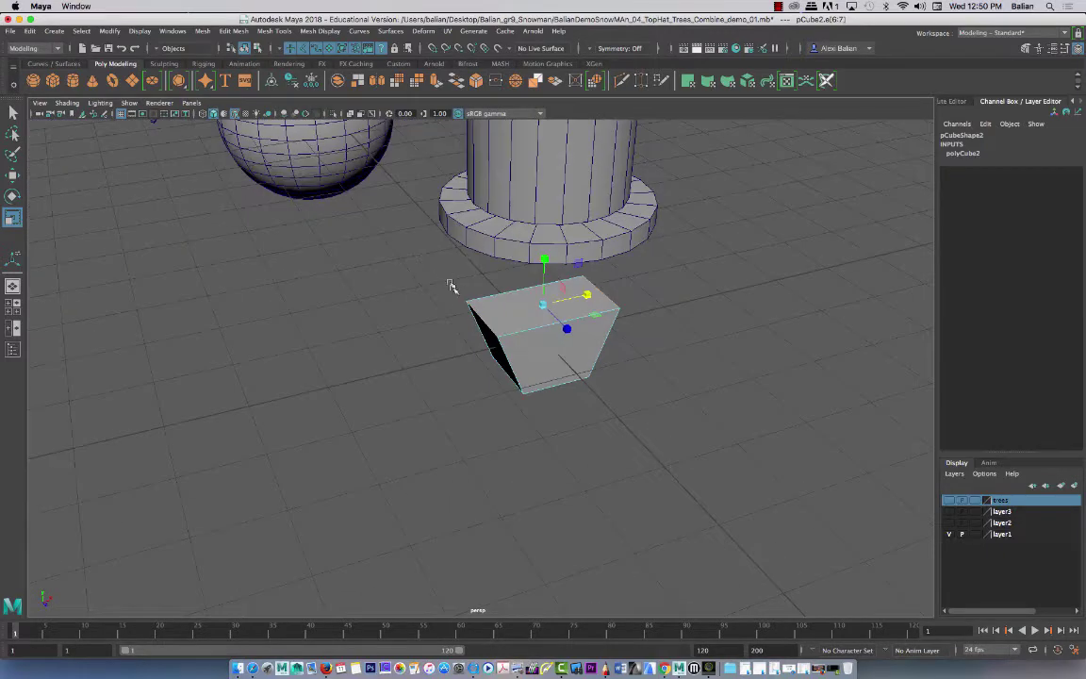
Step: Select one of the cube's spread top edges and move it so that the top face slopes
right_click(483, 321)
left_click(429, 321)
left_click(483, 319)
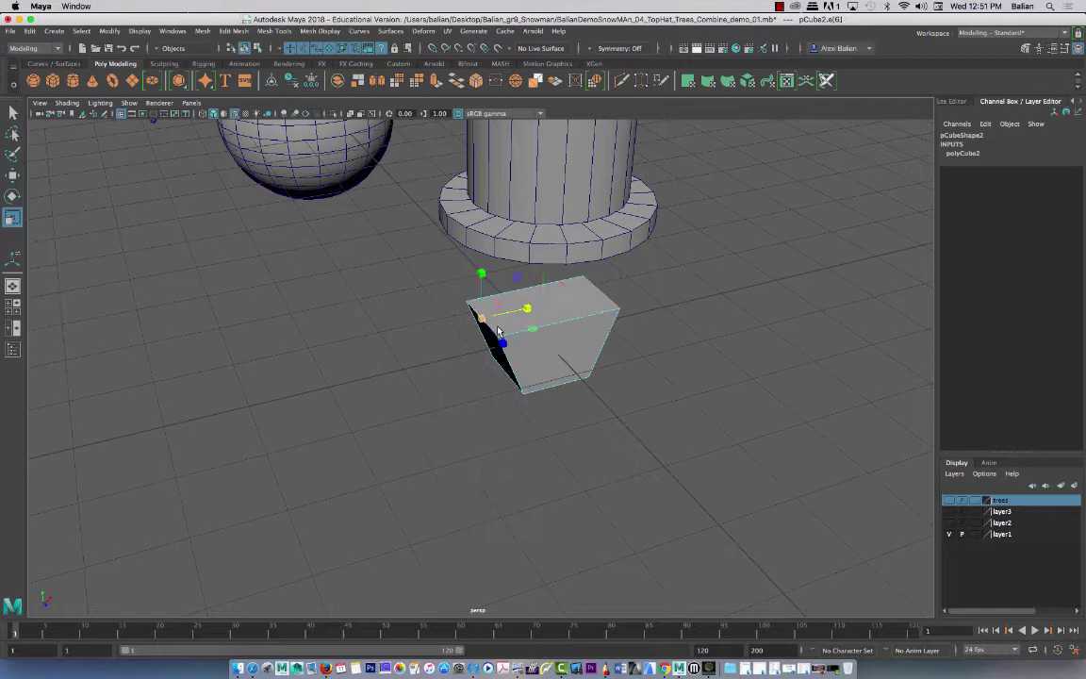
key("w")
left_click_drag(482, 276, 390, 294)
right_click_drag(434, 268, 539, 299, "alt")
left_click_drag(539, 300, 490, 223, "alt")
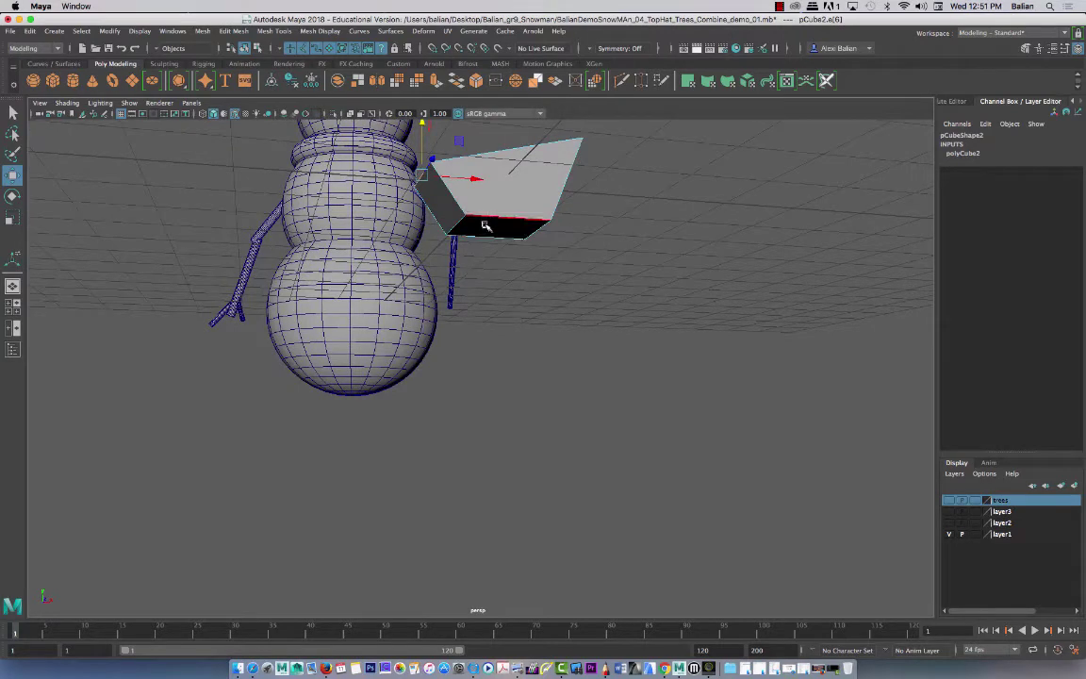
Step: Switch the cube to face selection and select its bottom face together with an adjacent side face
right_click(486, 227)
left_click(486, 257)
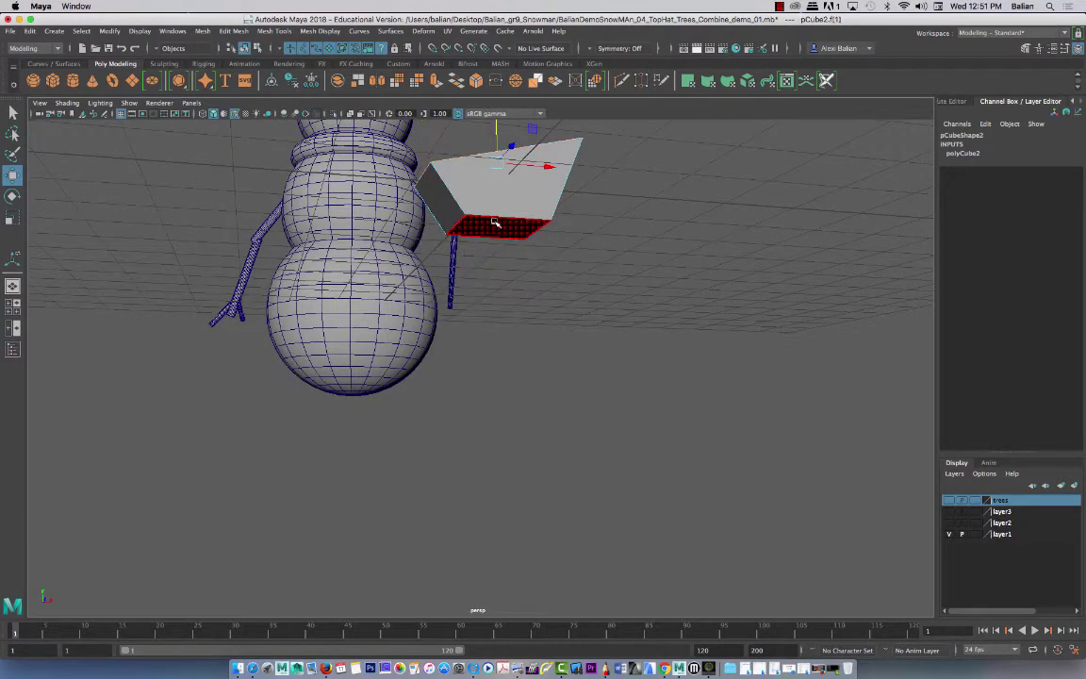
left_click(504, 233)
left_click_drag(512, 244, 464, 273, "alt")
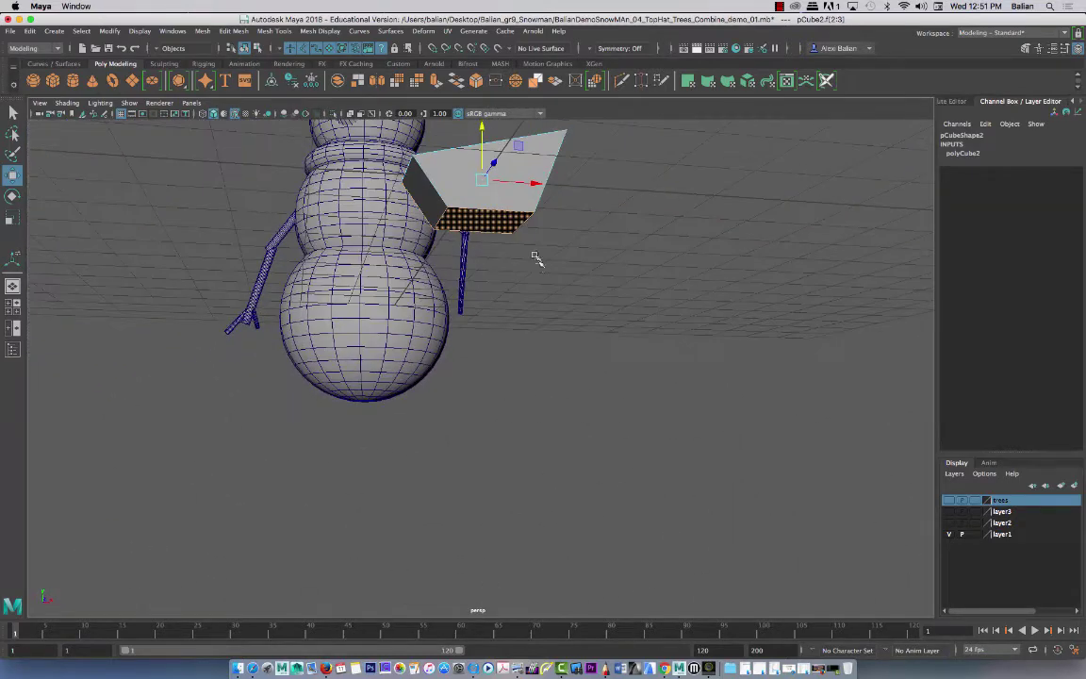
left_click(539, 259)
left_click(496, 230)
left_click(531, 273)
left_click(498, 224)
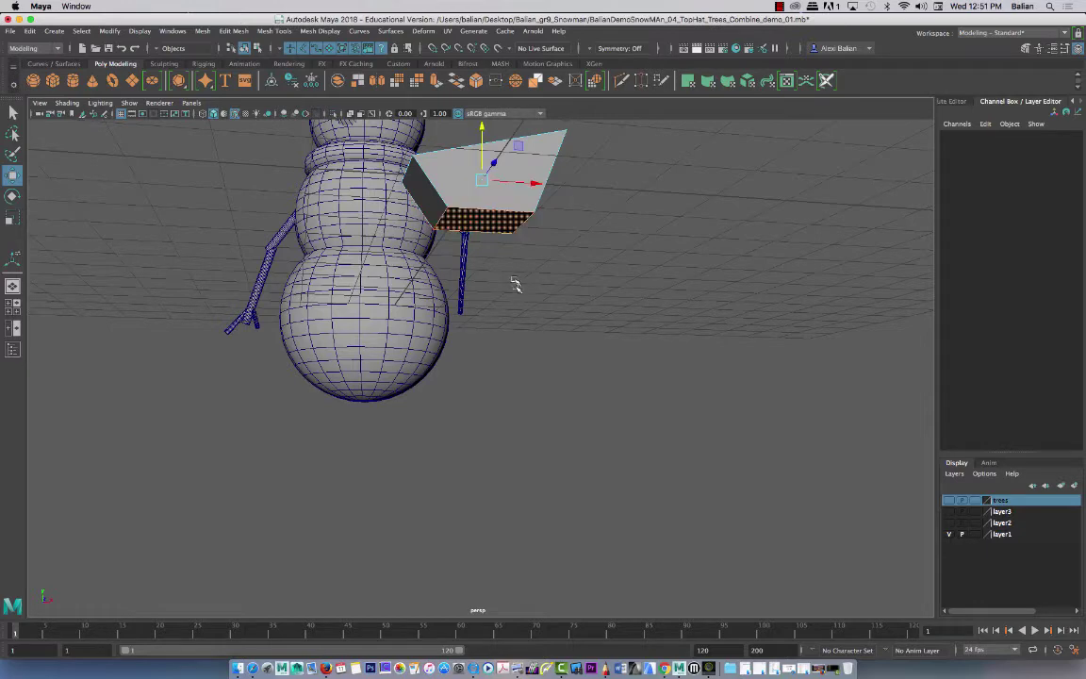
Step: Reduce the face selection to the cube's bottom face and pull it down to lengthen the block
left_click_drag(502, 281, 645, 303, "alt")
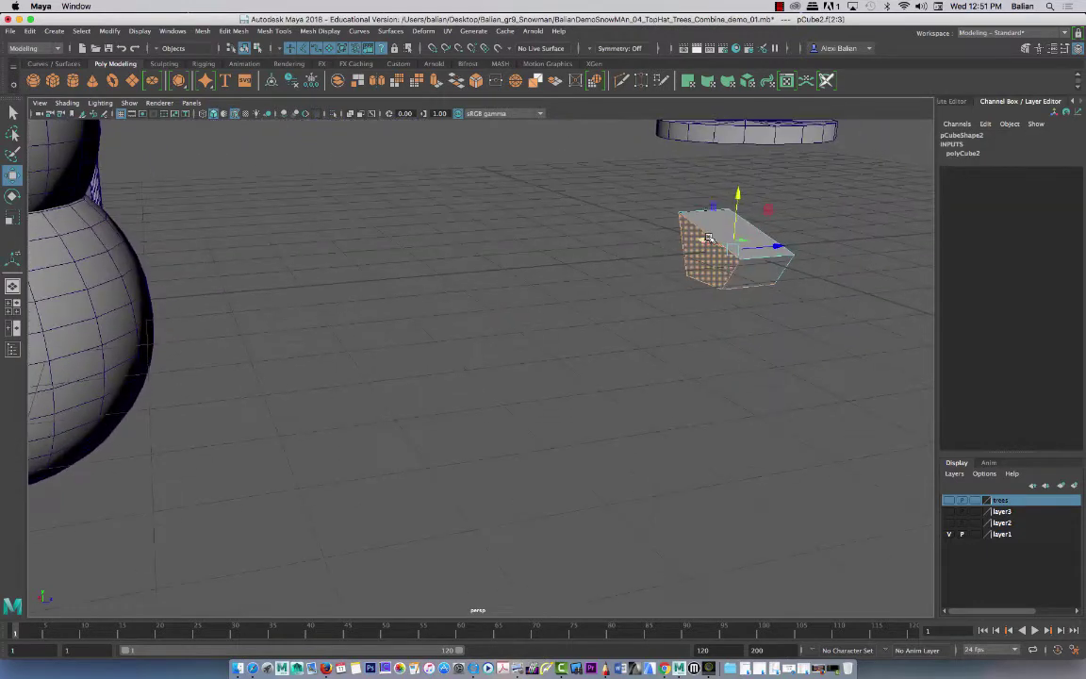
left_click(705, 273, "shift")
left_click_drag(521, 278, 323, 282, "alt")
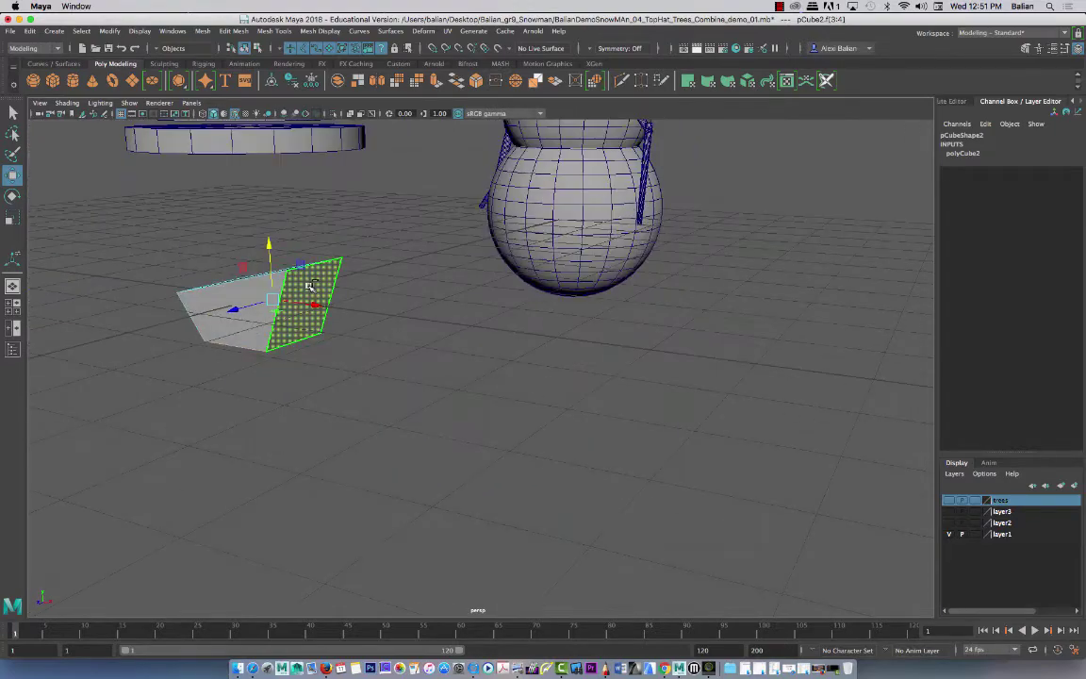
left_click(315, 298, "shift")
left_click_drag(211, 384, 336, 332, "alt")
left_click_drag(524, 274, 327, 371)
Step: Return the block to object mode and move it along Z to about -2.4
right_click_drag(575, 351, 621, 315)
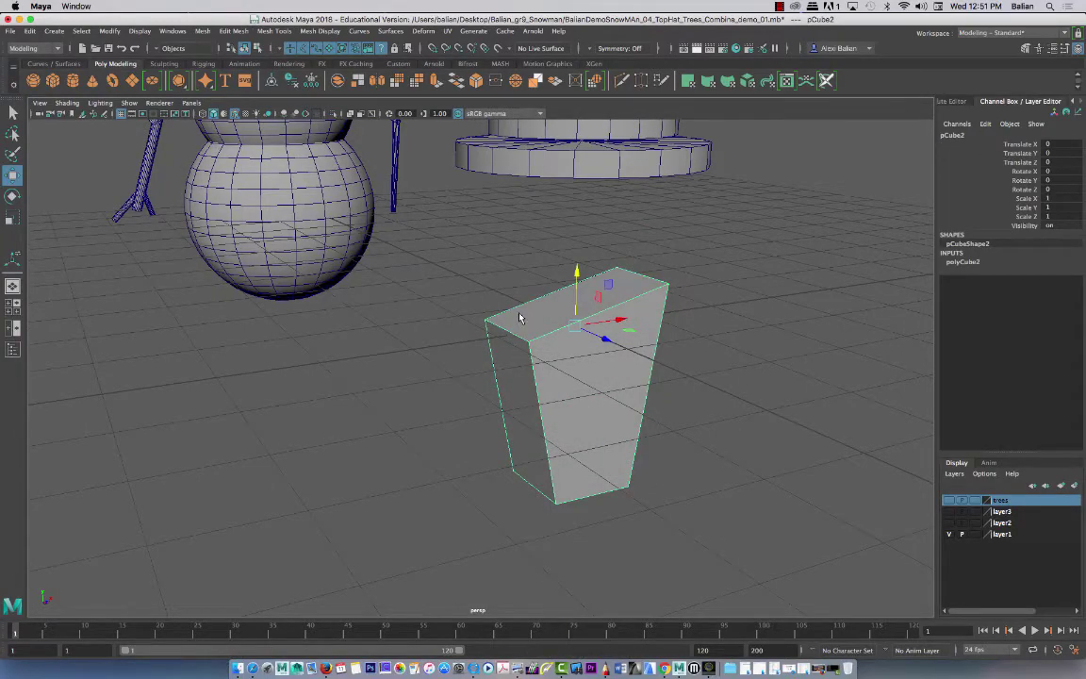
left_click_drag(520, 318, 439, 387, "alt")
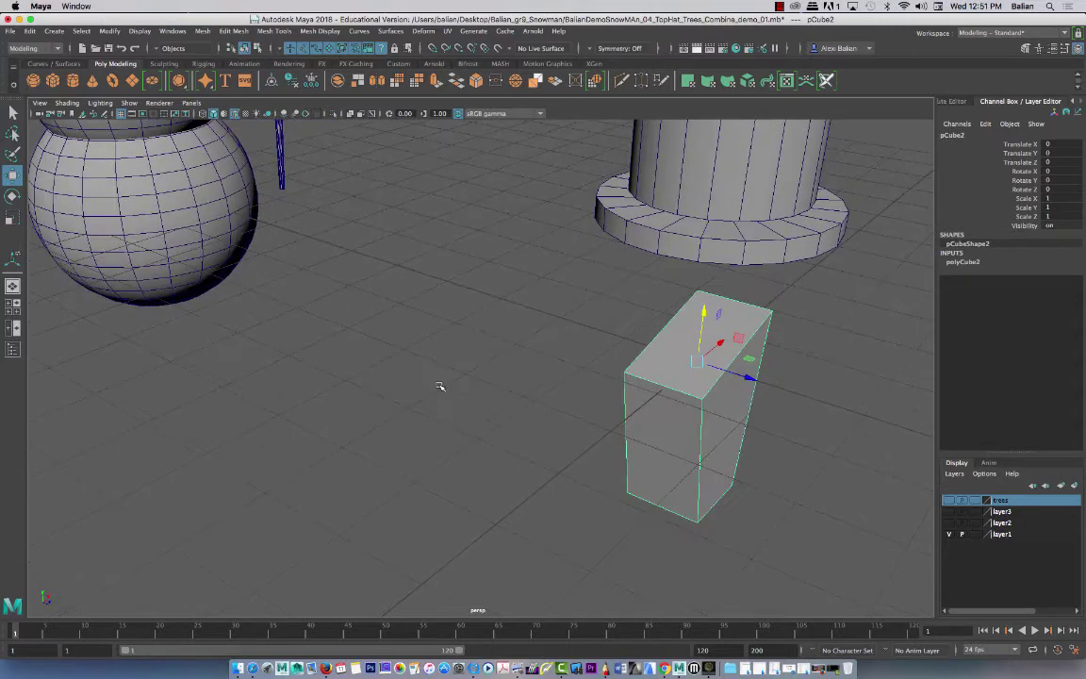
left_click_drag(748, 370, 518, 311)
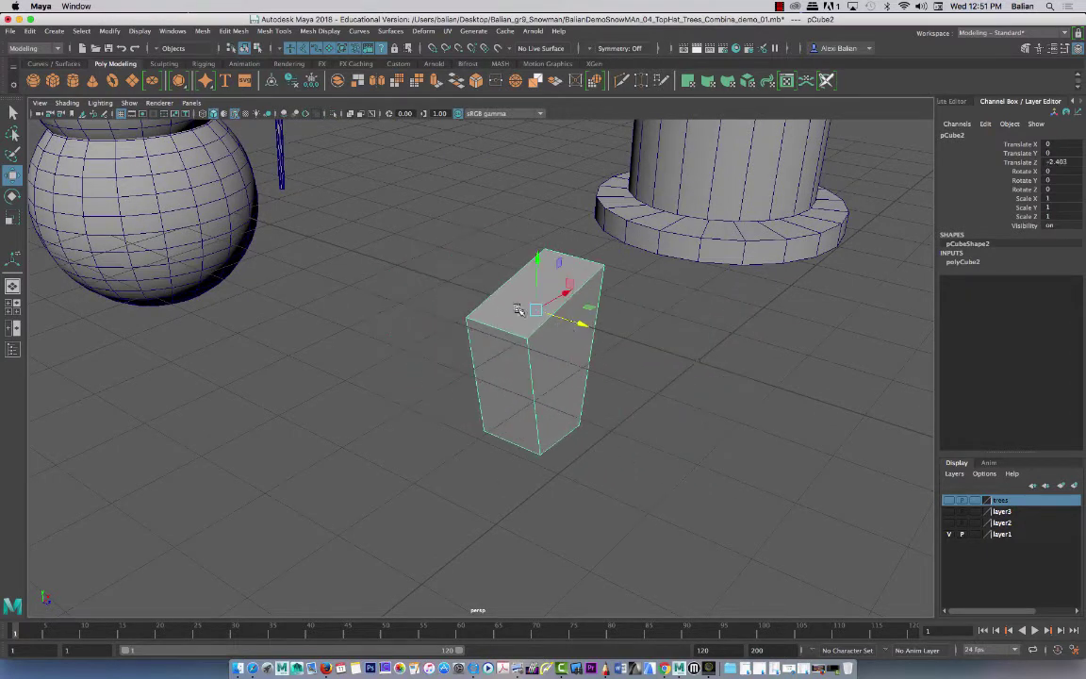
Step: Switch the block to face selection and move its bottom face slightly further down
right_click_drag(509, 318, 511, 324)
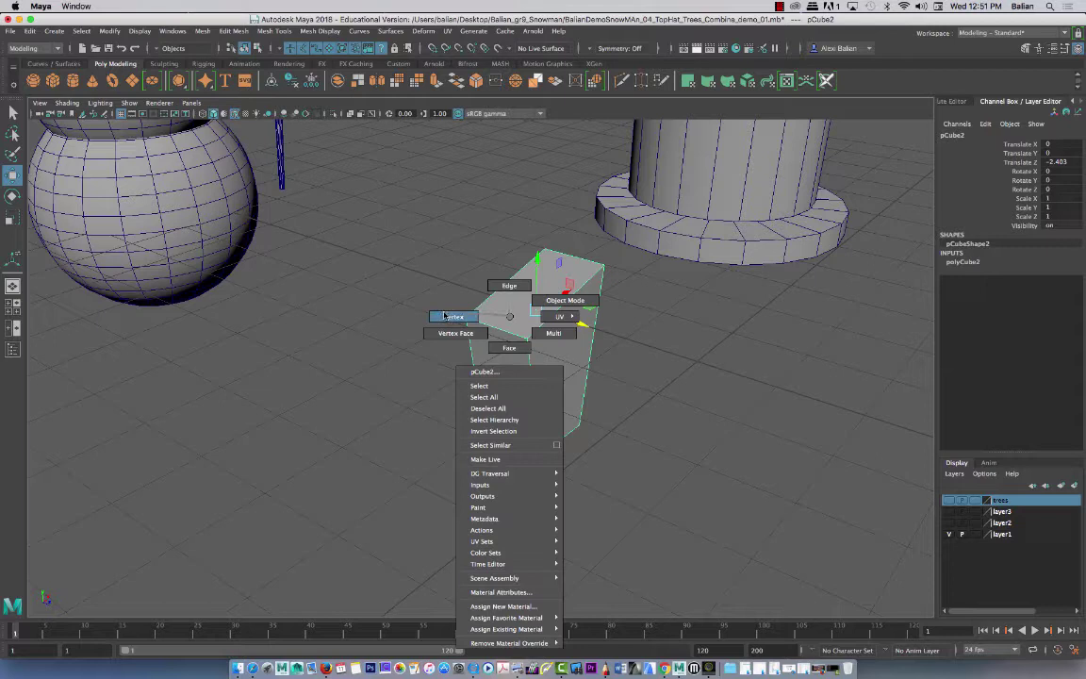
left_click(509, 349)
left_click(513, 324)
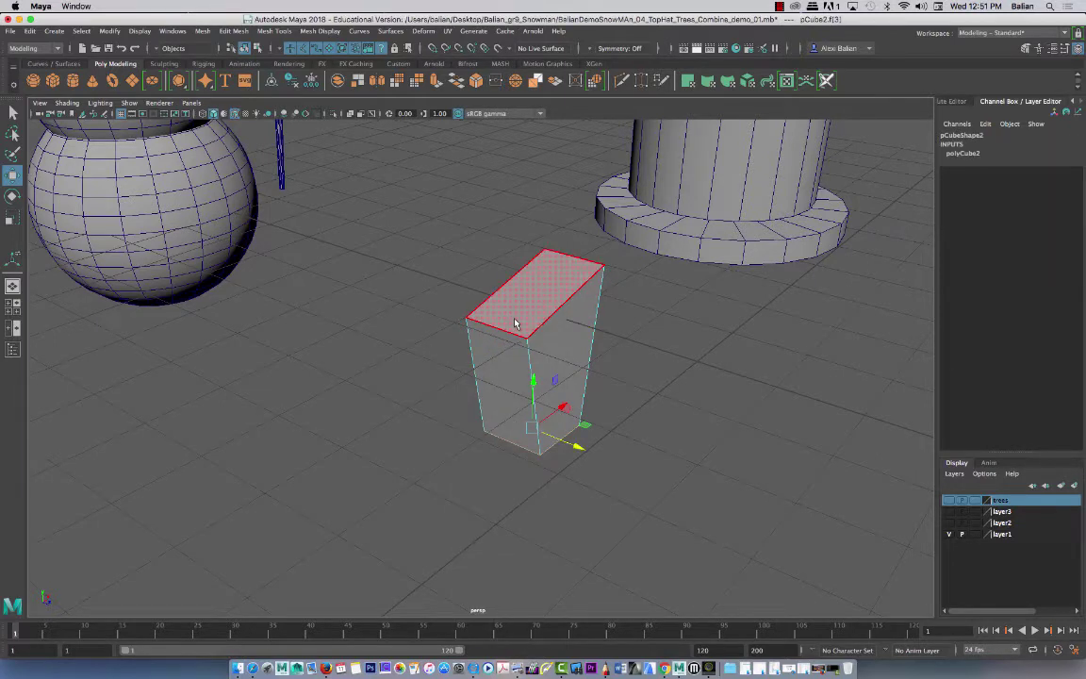
mouse_move(535, 391)
left_mouse_down()
mouse_move(532, 520)
mouse_move(530, 405)
left_mouse_up()
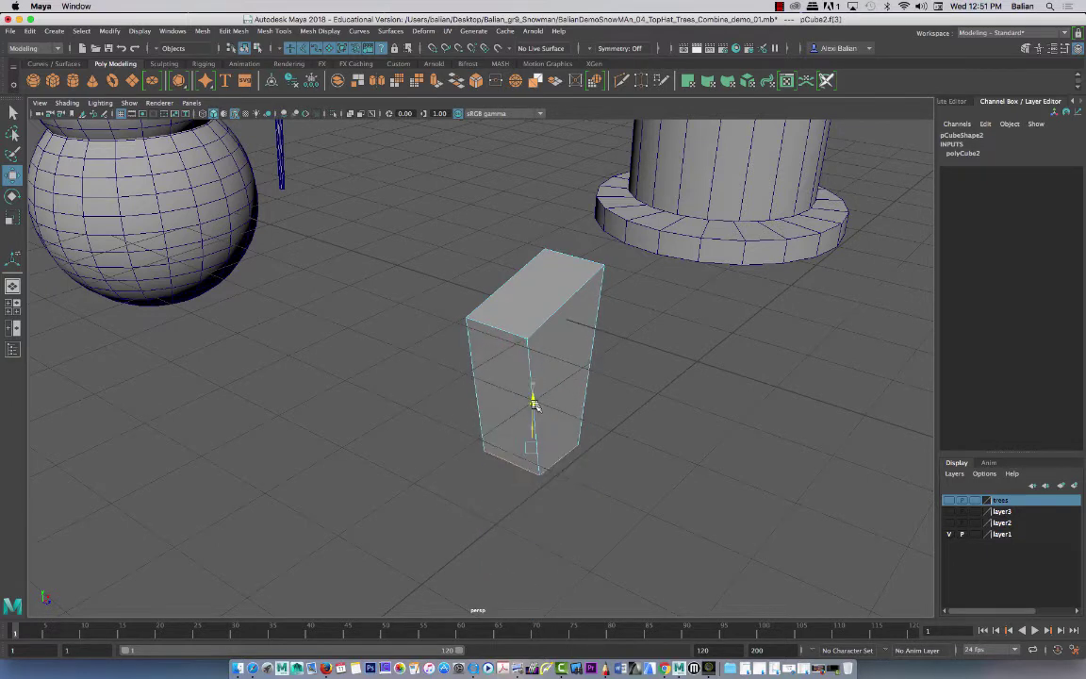
left_click(542, 394)
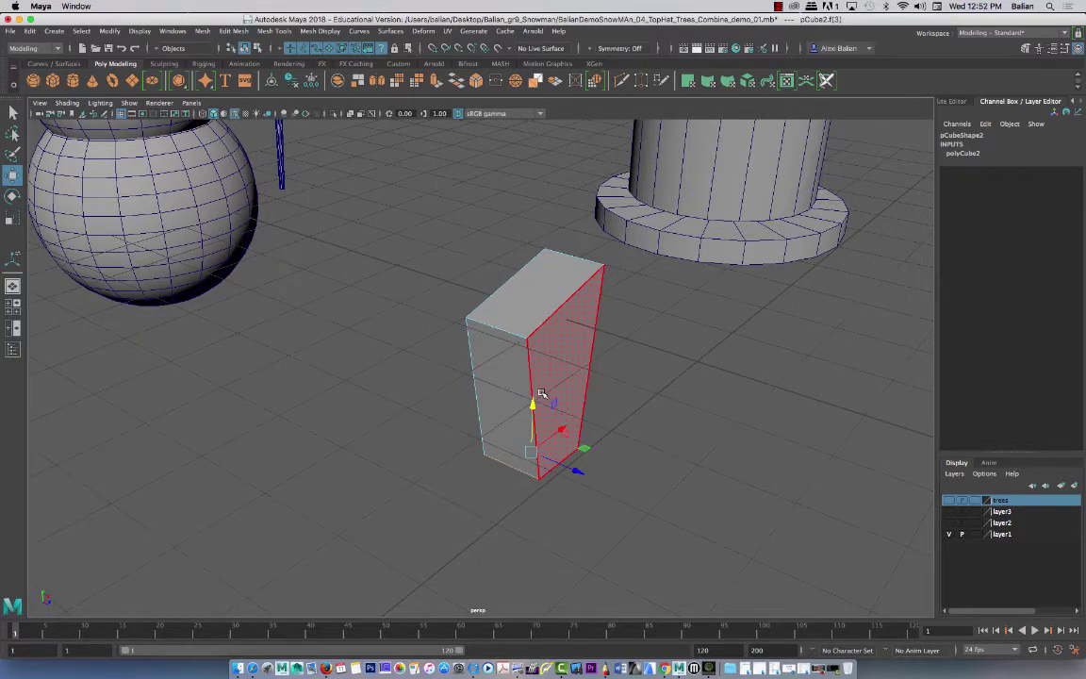
left_click(645, 379)
left_click(536, 322)
left_click(509, 337)
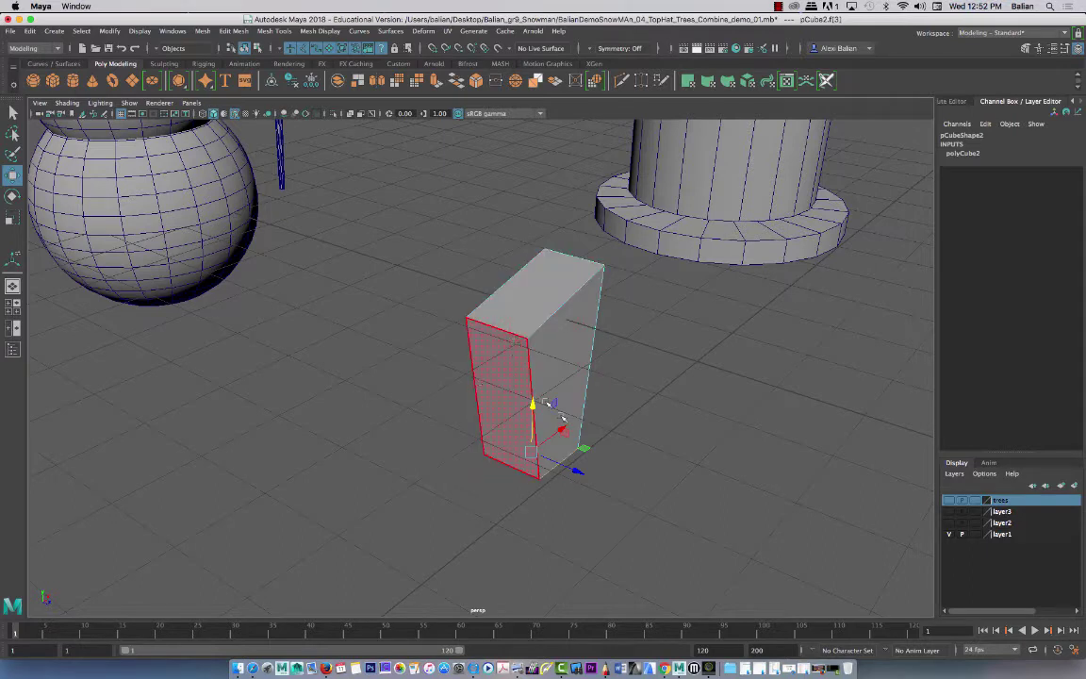
Step: Return to object mode and move the whole block along Z to about -1.59
right_click_drag(507, 341, 544, 325)
left_click(430, 279)
left_click(508, 323)
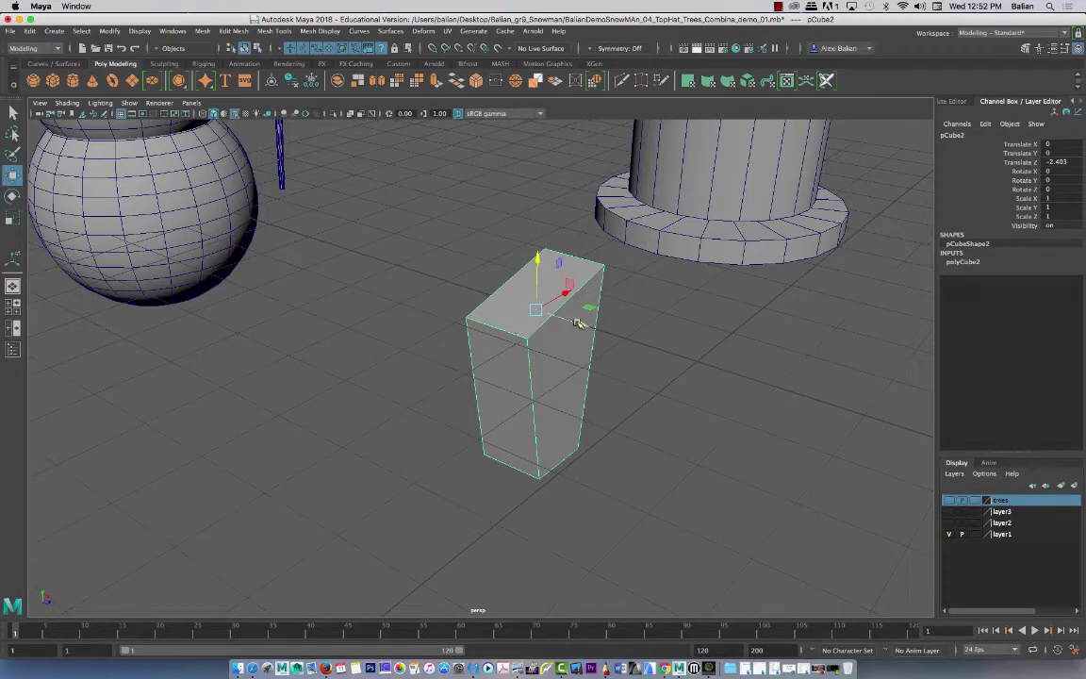
left_click_drag(578, 323, 638, 368)
Step: Switch the practice block to vertex selection and pick the two vertices along the near edge of its top
left_click_drag(394, 399, 387, 388, "alt")
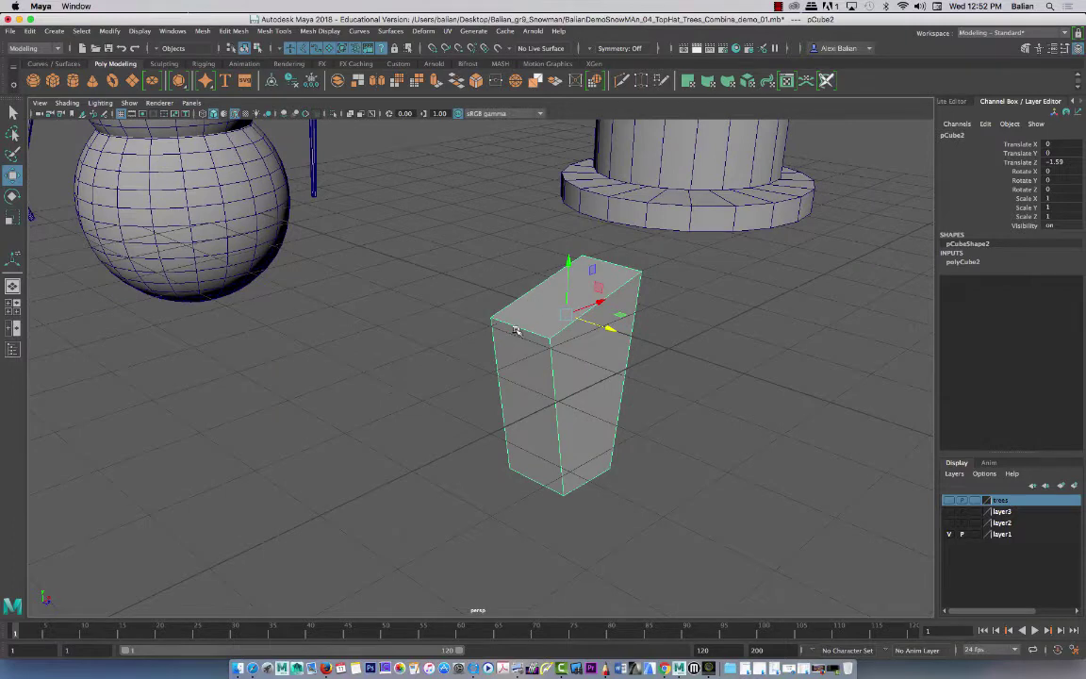
right_click(517, 329)
left_click(461, 324)
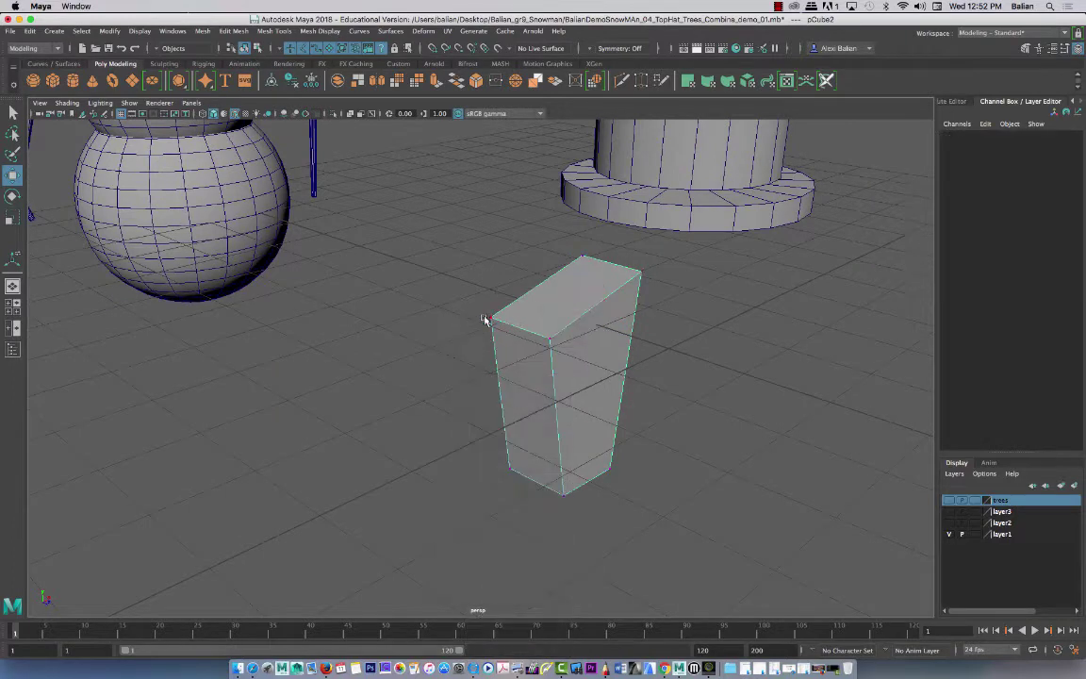
left_click_drag(456, 296, 556, 340)
left_click_drag(518, 300, 533, 368)
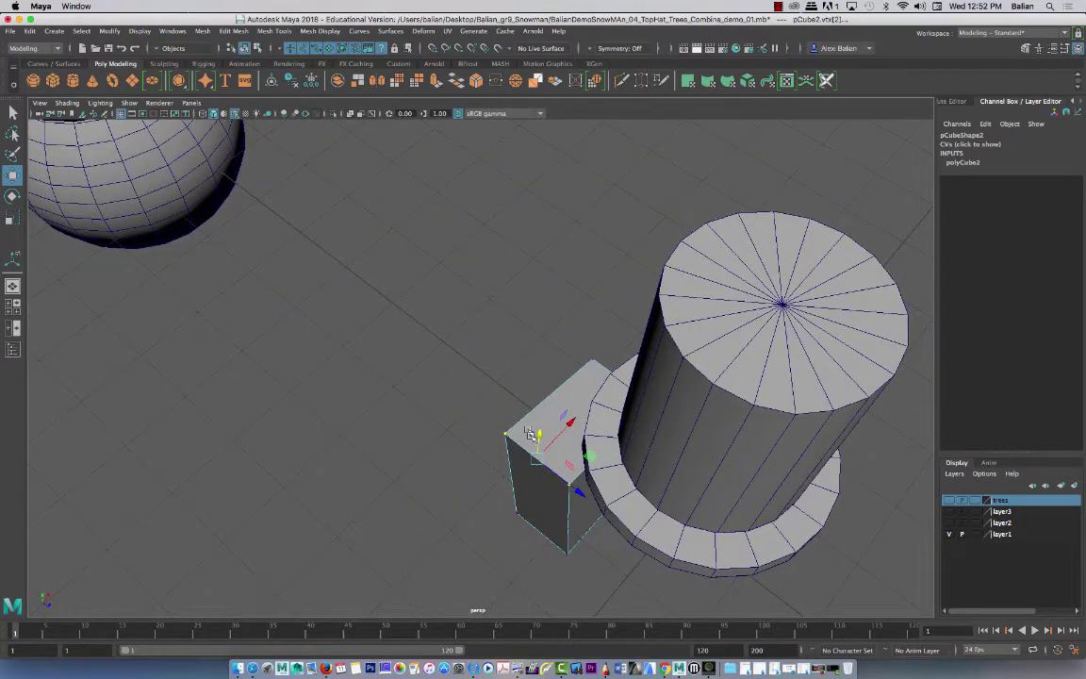
Step: Return the practice block to object mode and delete it from the scene
right_click_drag(530, 440, 586, 325)
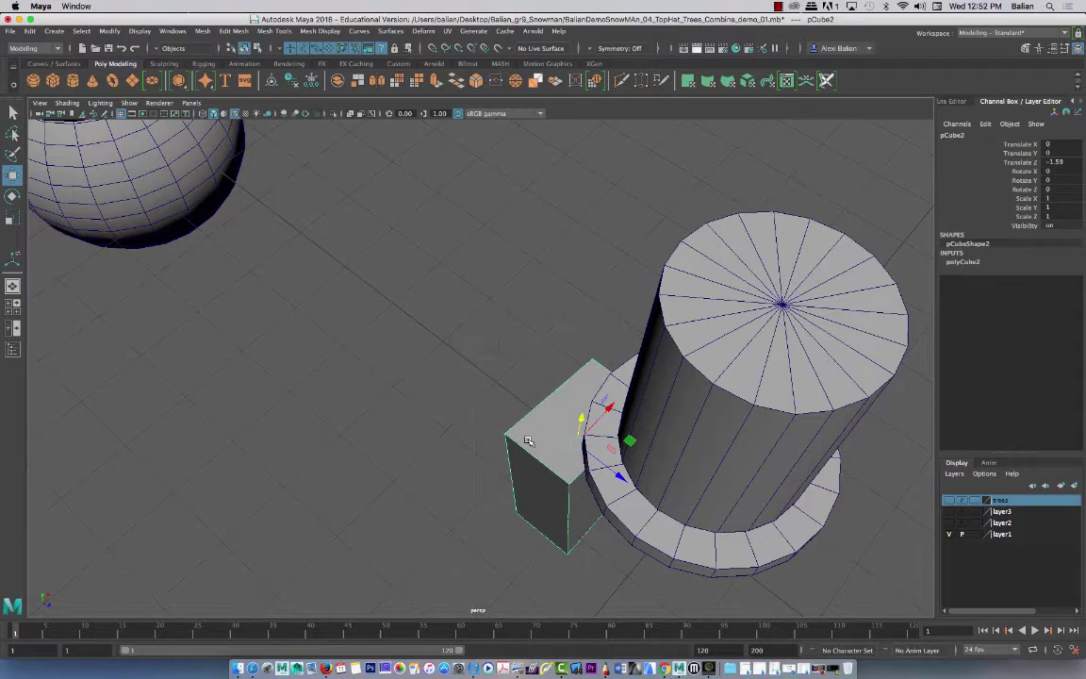
key("Delete")
left_click_drag(528, 440, 451, 378, "alt")
Step: Flatten the hat brim to about 0.407 scale in Y and lower it to about 1.843 in Y
left_click(451, 378)
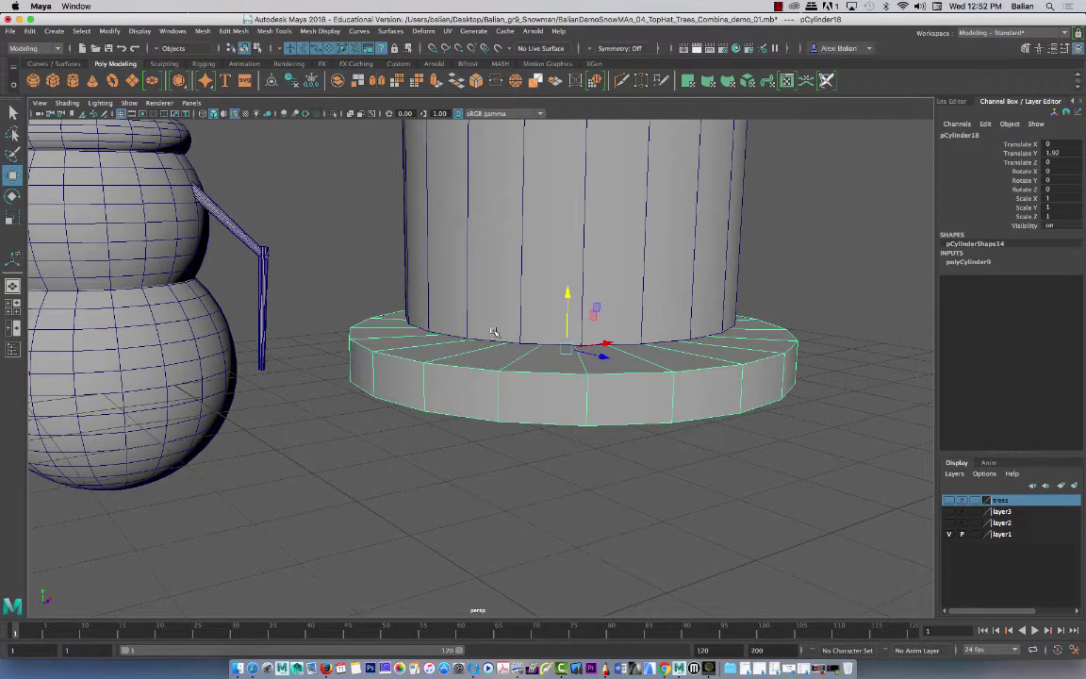
key("r")
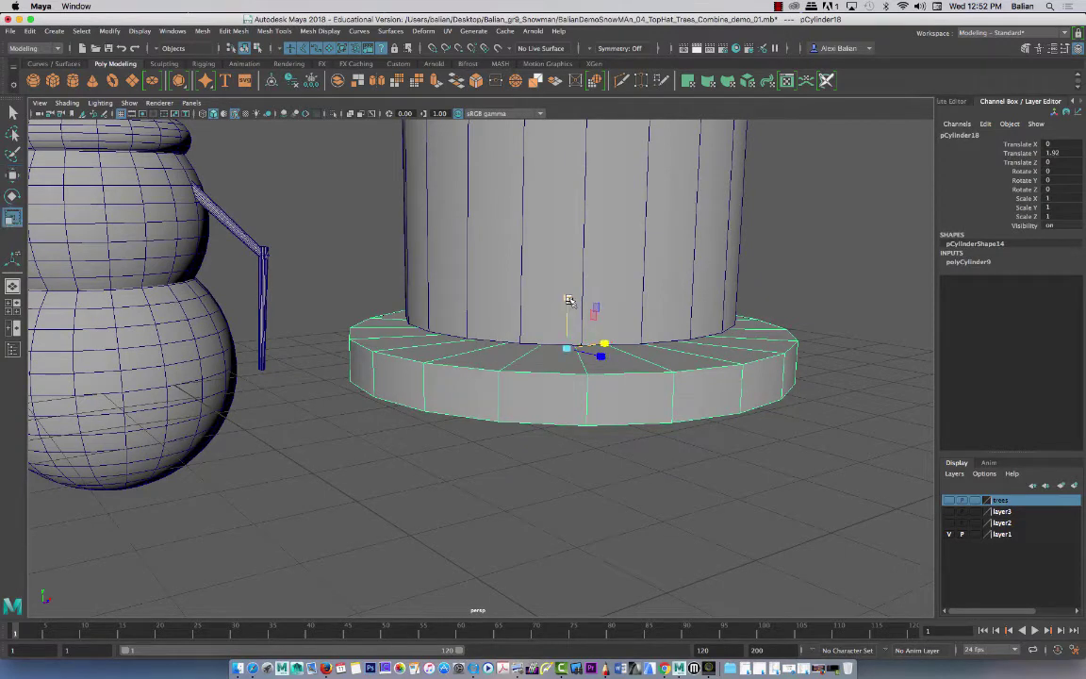
left_click_drag(569, 300, 568, 327)
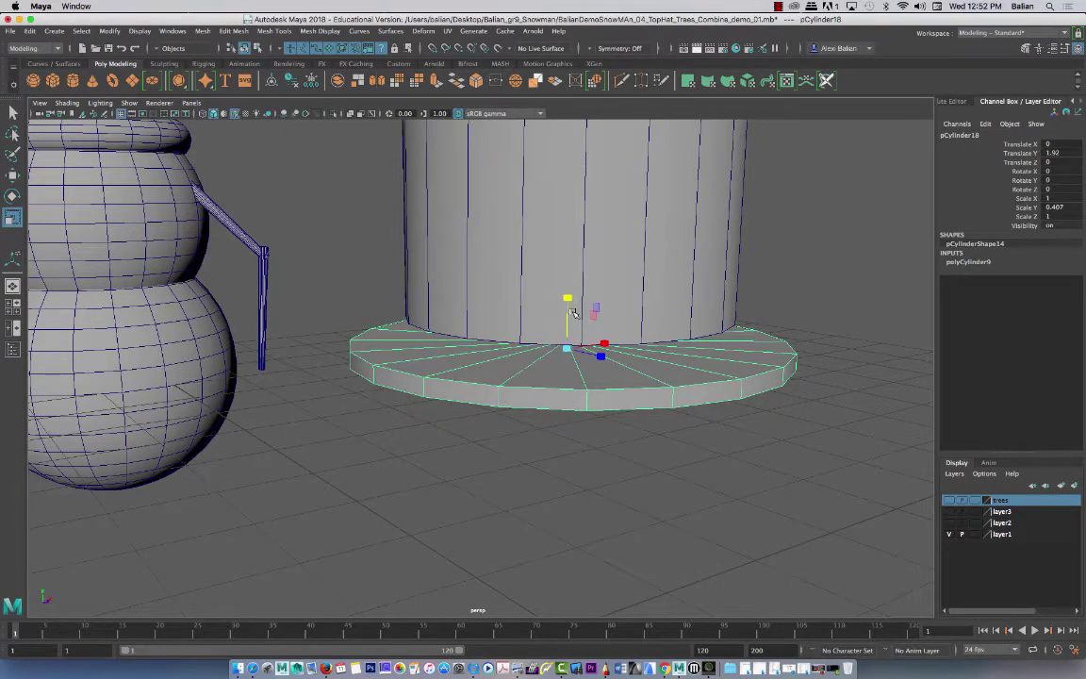
right_click_drag(449, 389, 356, 263, "alt")
key("w")
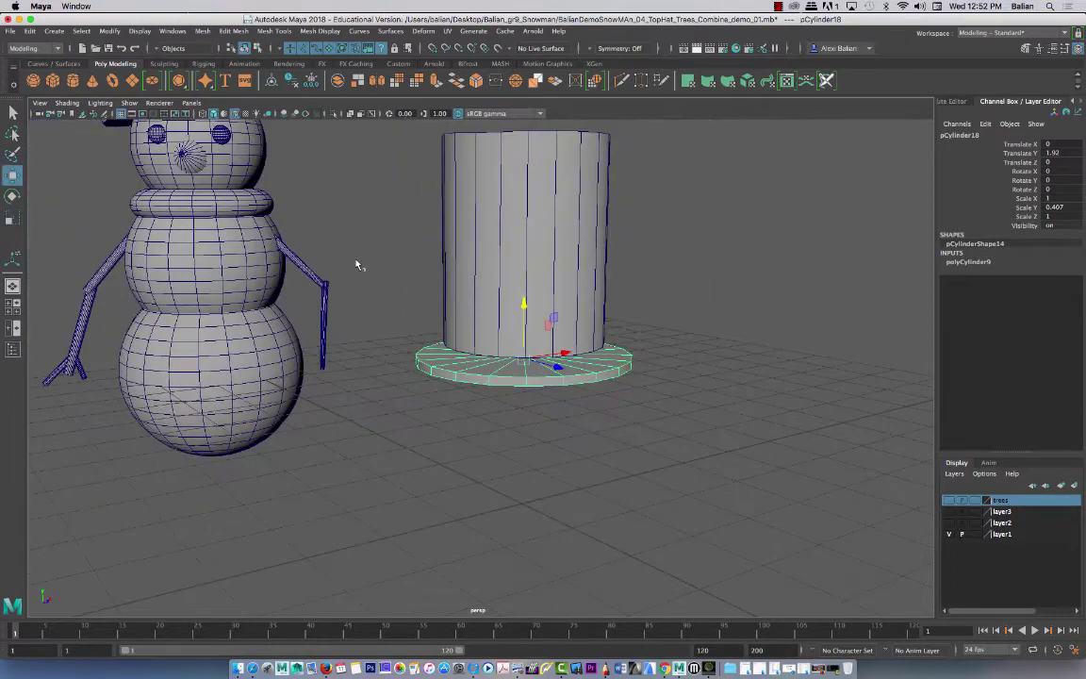
left_click_drag(518, 294, 520, 314)
left_click_drag(520, 313, 465, 273, "alt")
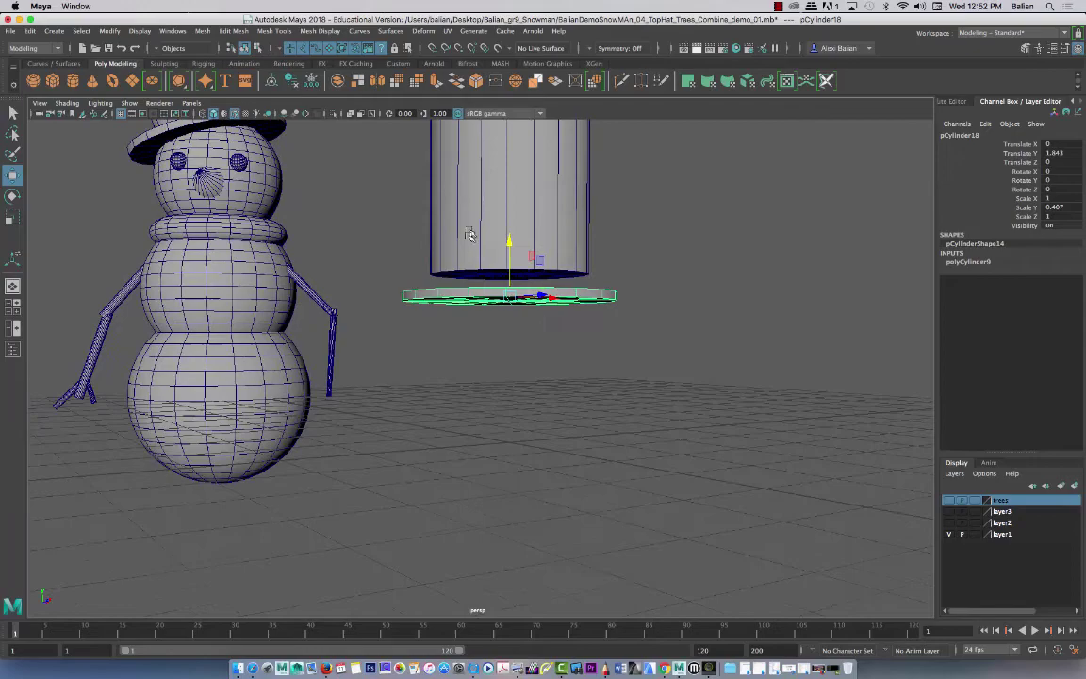
Step: Switch the hat's crown cylinder to edge selection and select the whole edge loop around its bottom
left_click(501, 237)
right_click_drag(472, 238, 395, 175, "alt")
left_click_drag(411, 275, 415, 300, "alt")
right_click_drag(451, 272, 639, 483, "alt")
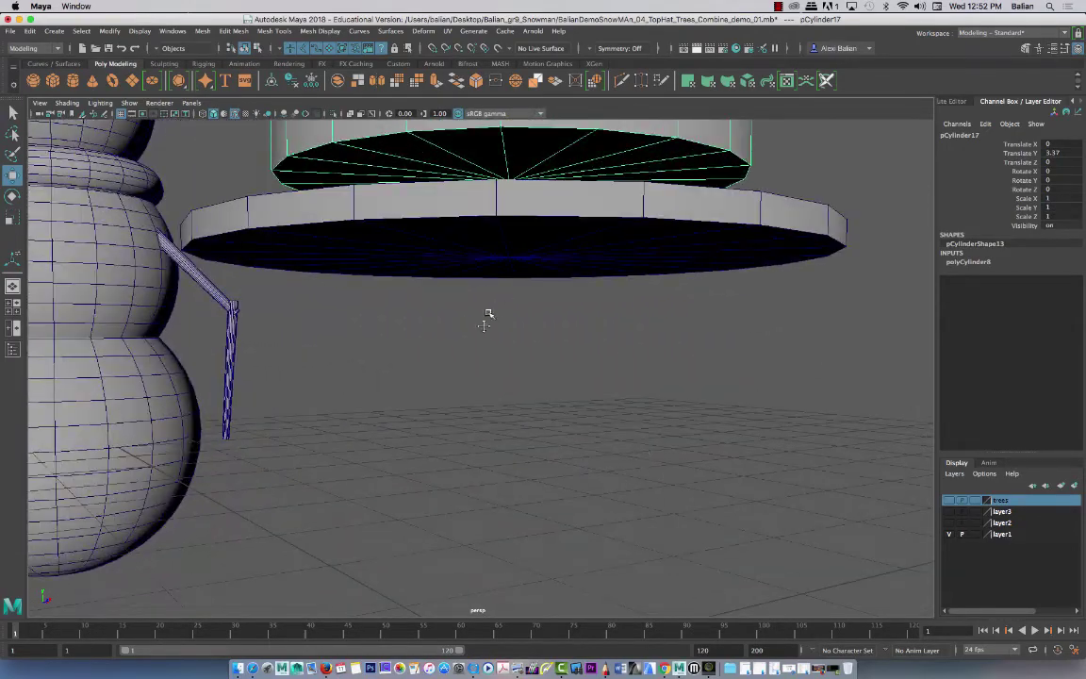
left_click_drag(488, 315, 314, 346, "alt")
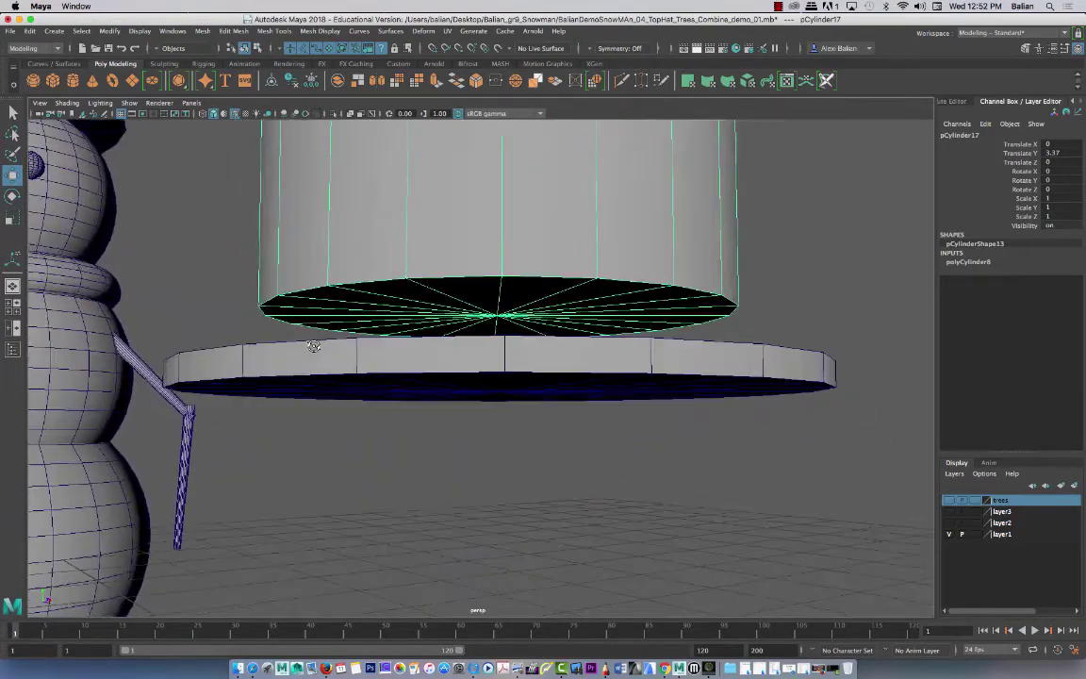
right_click_drag(457, 279, 460, 266)
double_click(461, 281)
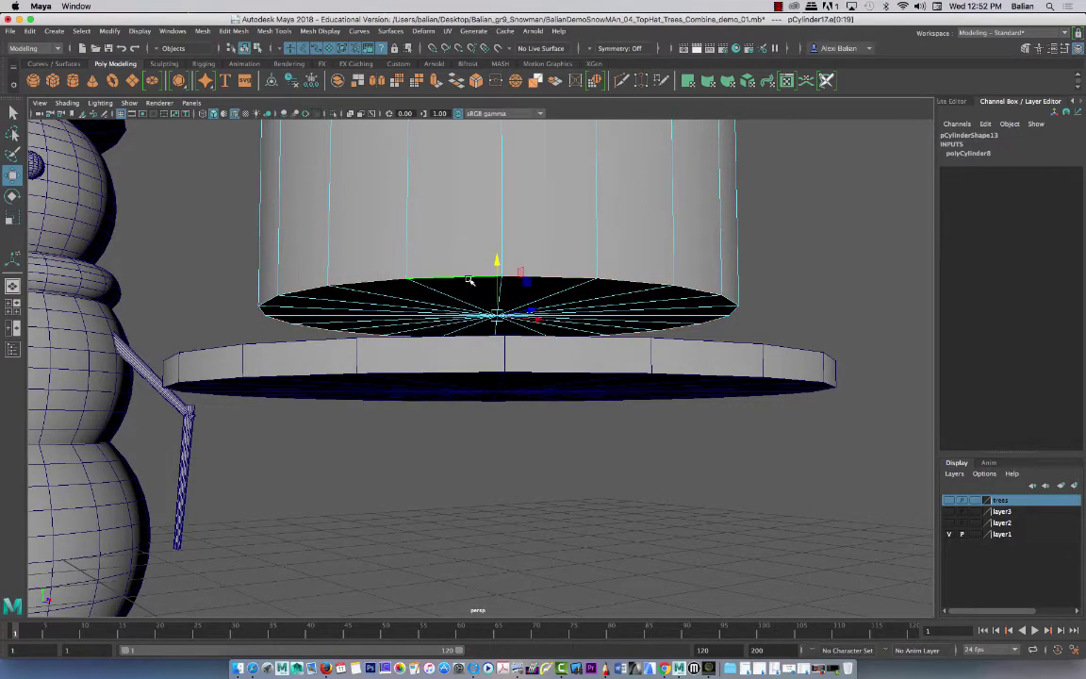
Step: Scale the crown's bottom edge loop uniformly inward so the crown tapers toward the brim
right_click_drag(349, 266, 99, 165, "alt")
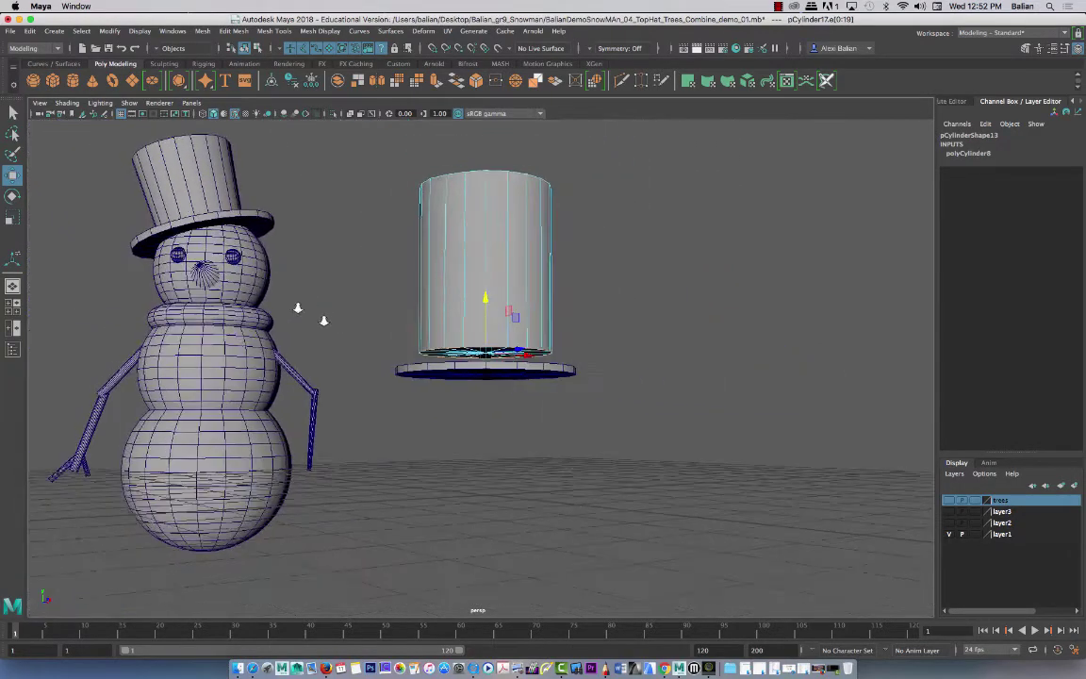
right_click_drag(363, 344, 317, 329, "alt")
left_click_drag(317, 328, 334, 339, "alt")
key("r")
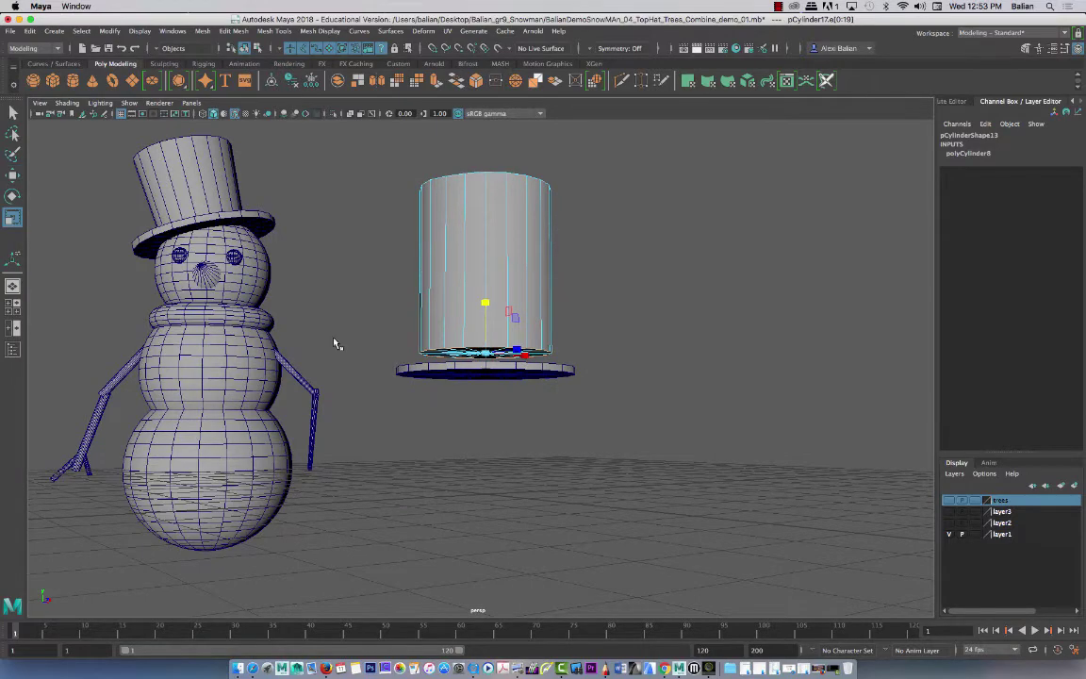
left_click_drag(413, 281, 317, 305, "alt")
left_click_drag(228, 382, 212, 382)
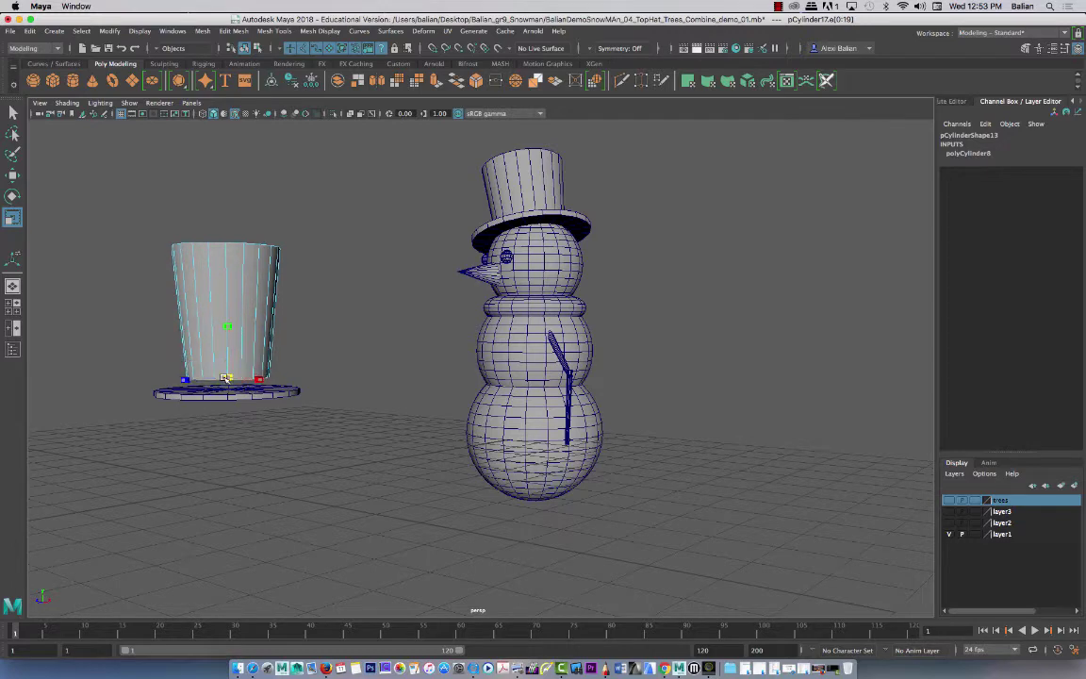
left_click_drag(169, 341, 230, 327, "alt")
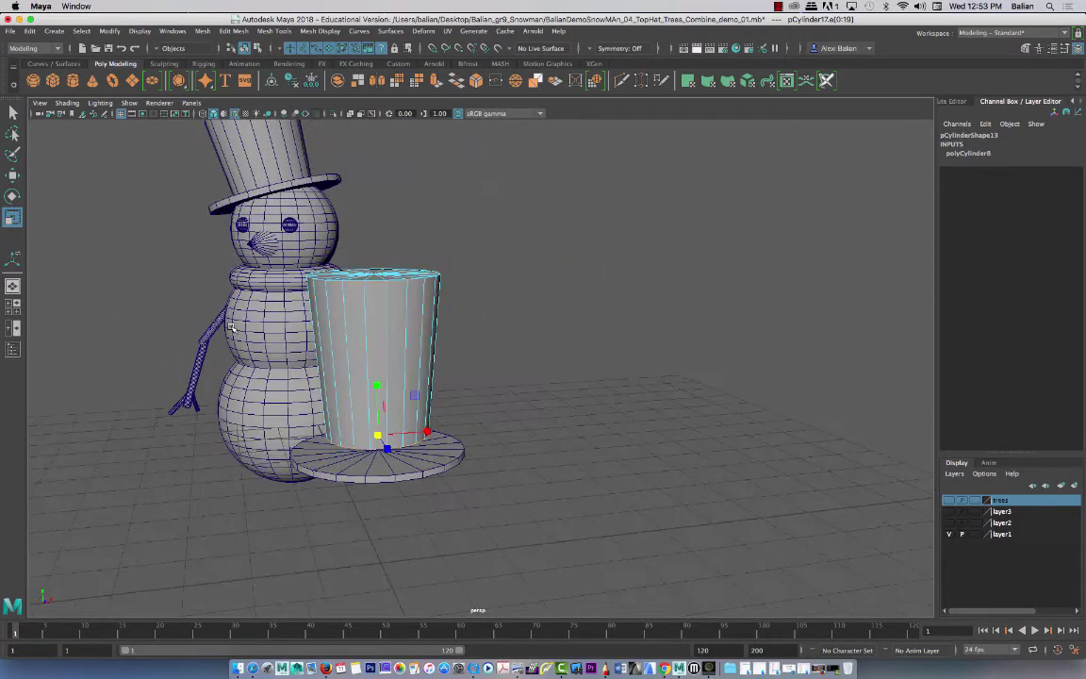
Step: Try moving the crown's bottom edge loop upward, and undo the move
key("w")
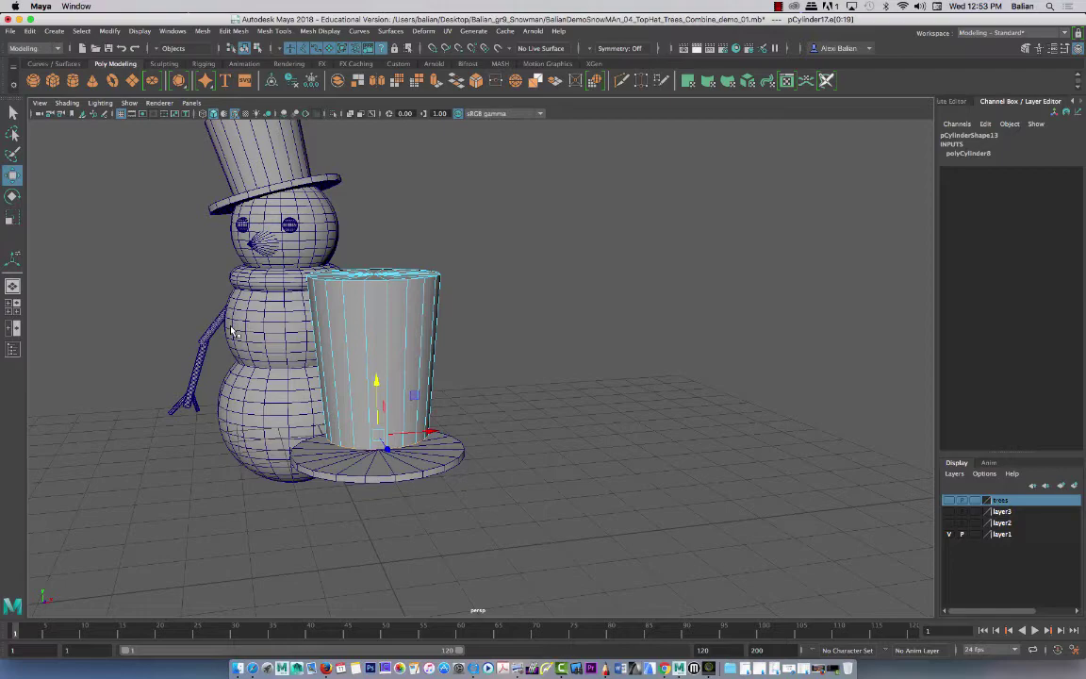
mouse_move(374, 385)
left_mouse_down()
mouse_move(381, 510)
mouse_move(375, 364)
left_mouse_up()
left_click_drag(188, 274, 210, 292, "alt")
key("super+z")
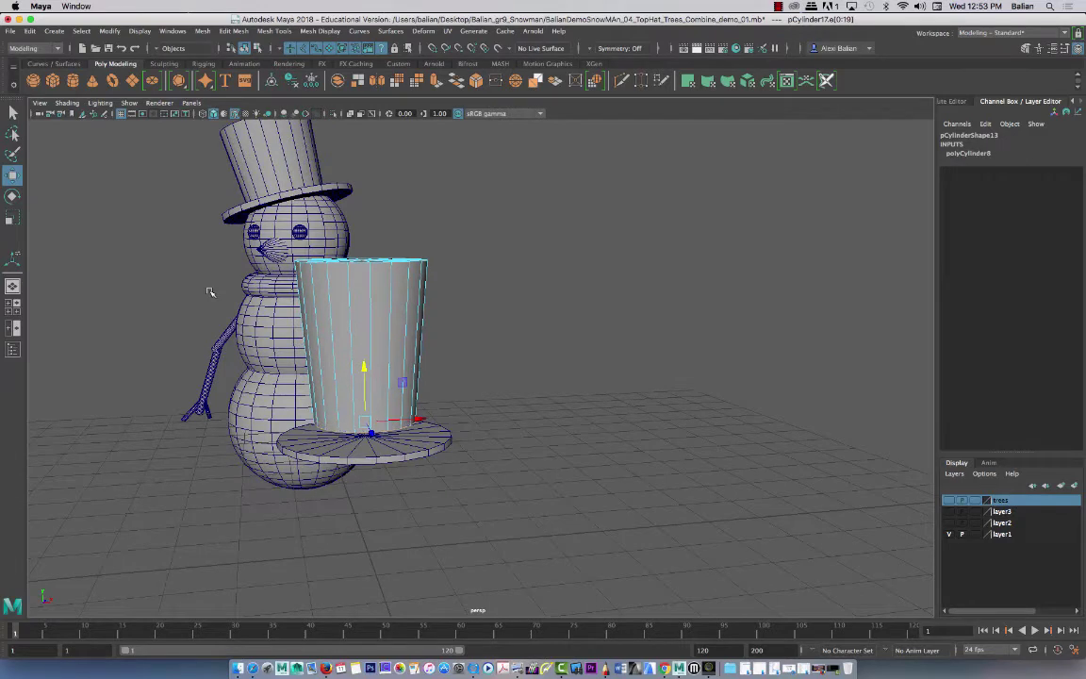
Step: Return the crown to object mode and lower it onto the brim at about 3.094 in Y
right_click_drag(355, 295, 355, 257)
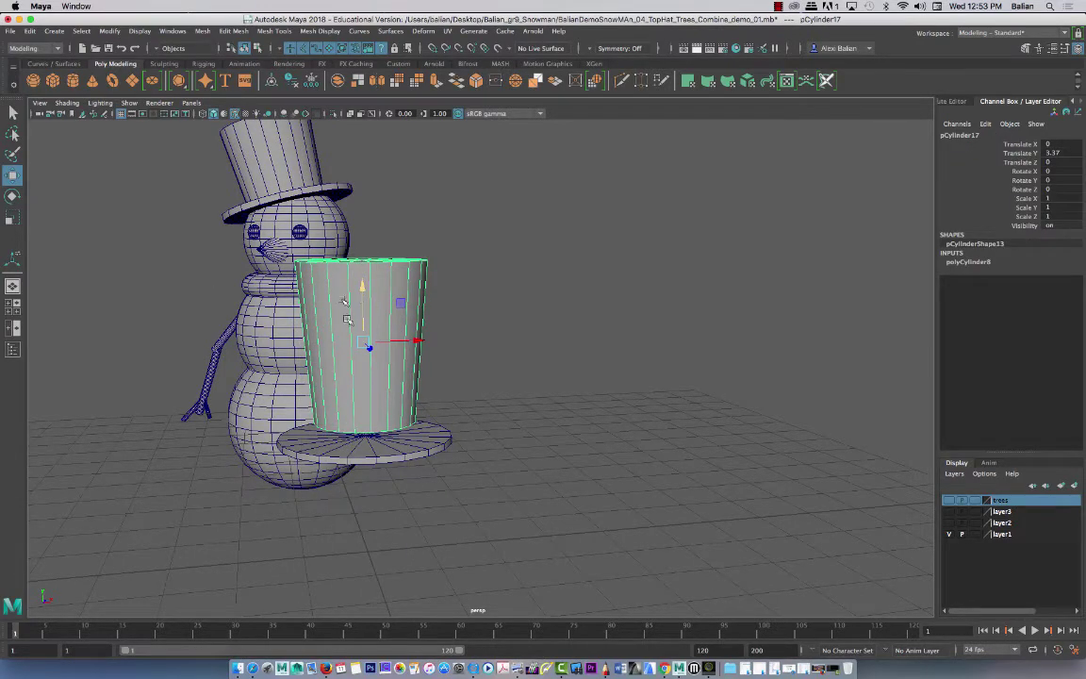
right_click_drag(337, 298, 399, 285)
middle_click_drag(361, 282, 361, 309)
left_click_drag(361, 310, 362, 314)
left_click_drag(215, 373, 294, 353, "alt")
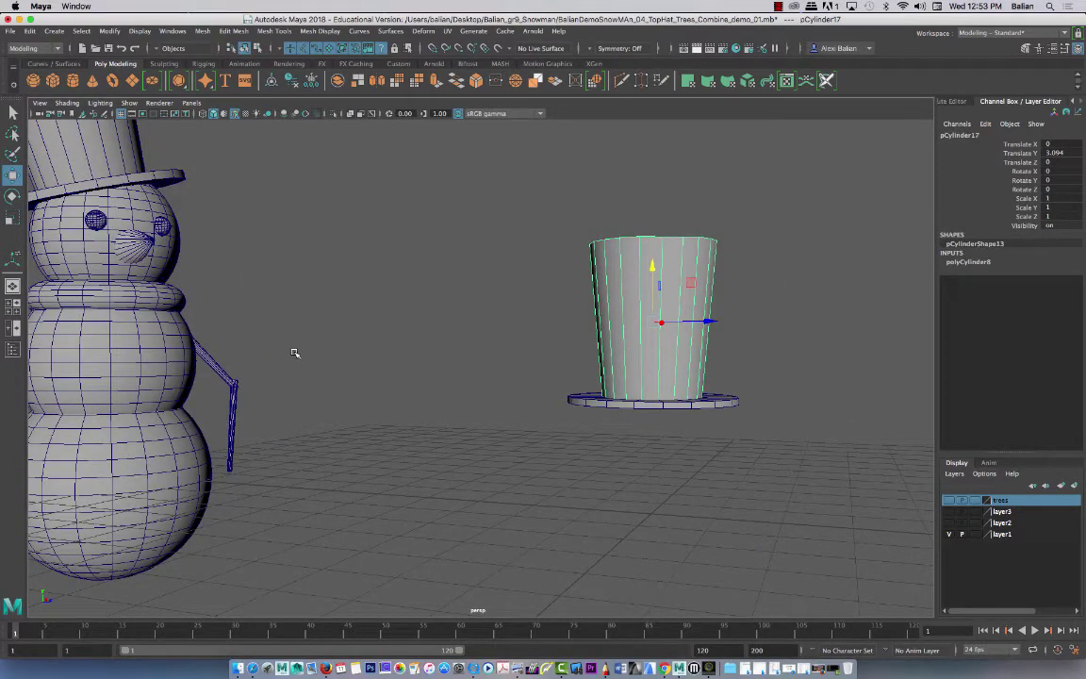
Step: Scale the crown along Z to about 0.876 to make it slightly oval
left_click_drag(294, 353, 465, 365, "alt")
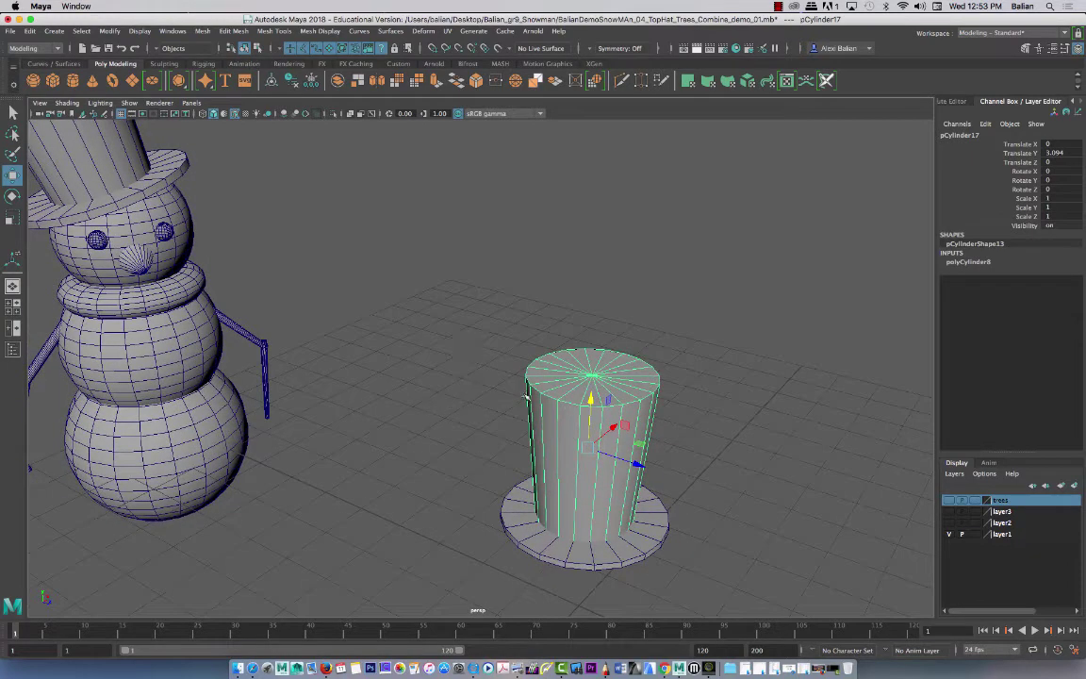
key("r")
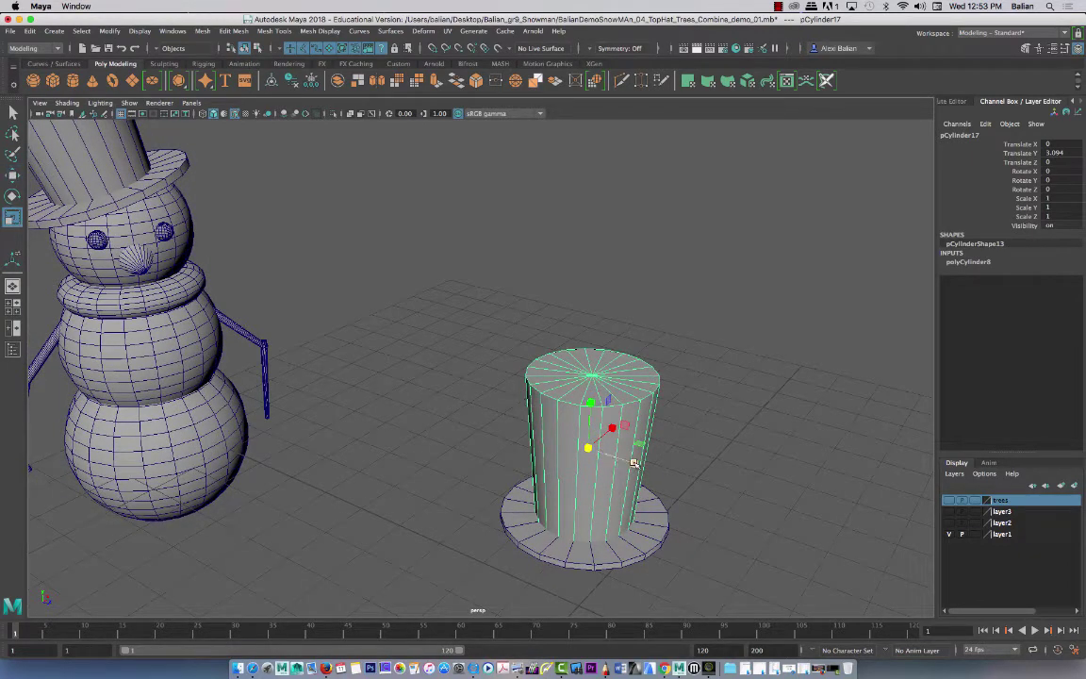
mouse_move(633, 462)
left_mouse_down()
mouse_move(618, 458)
mouse_move(621, 468)
left_mouse_up()
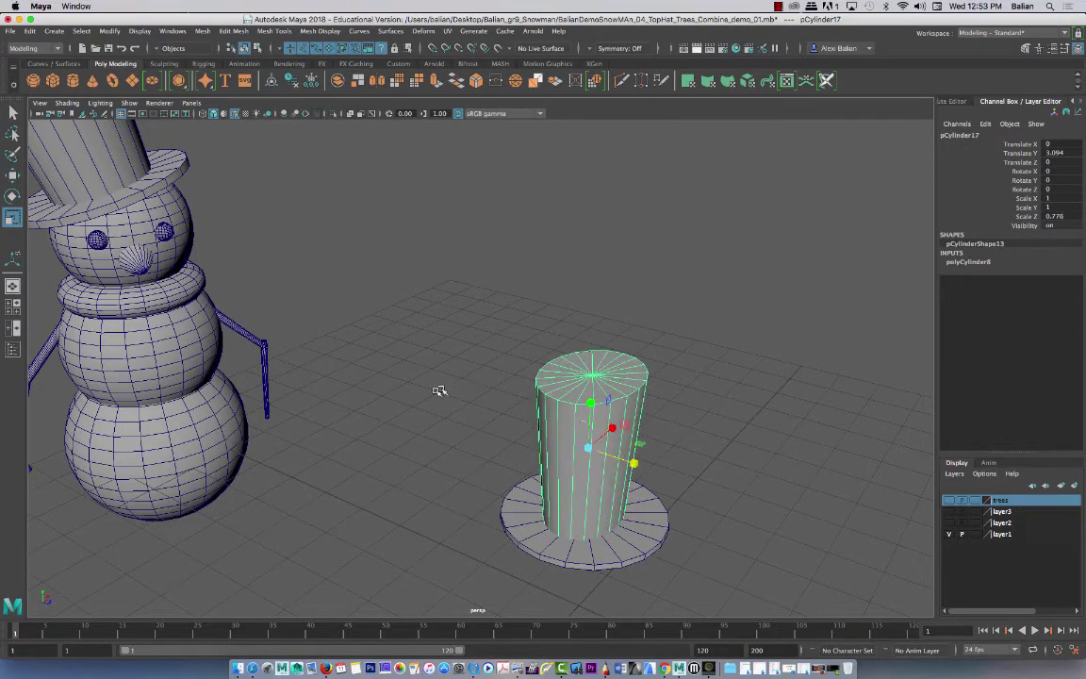
left_click_drag(439, 390, 471, 377, "alt")
left_click_drag(711, 418, 718, 418)
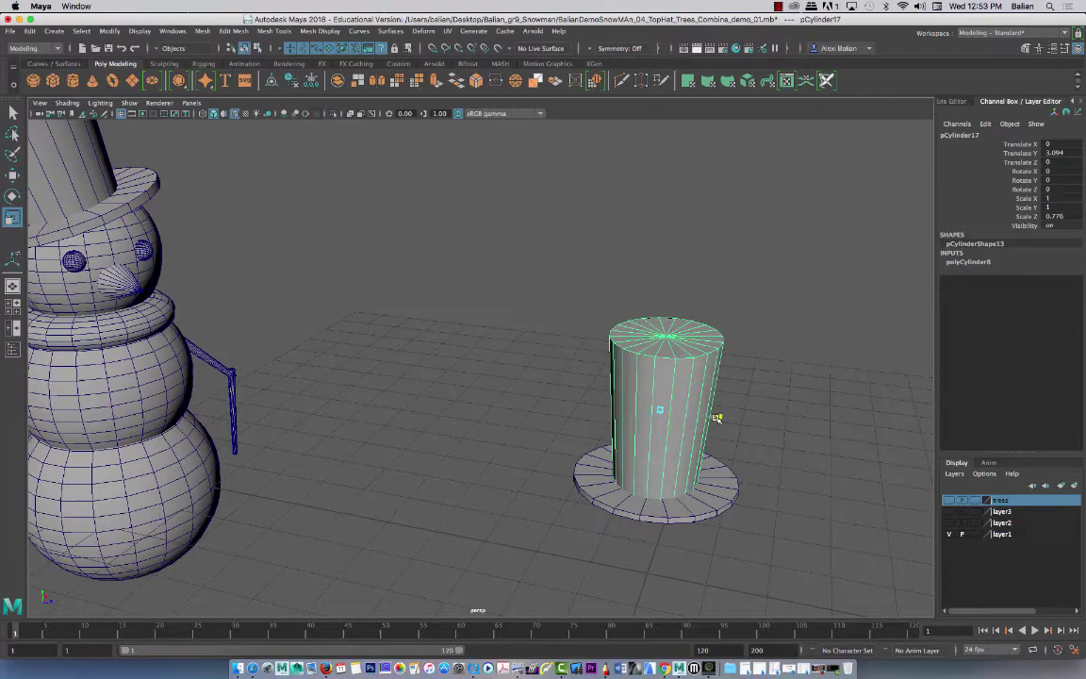
left_click_drag(488, 415, 319, 278, "alt")
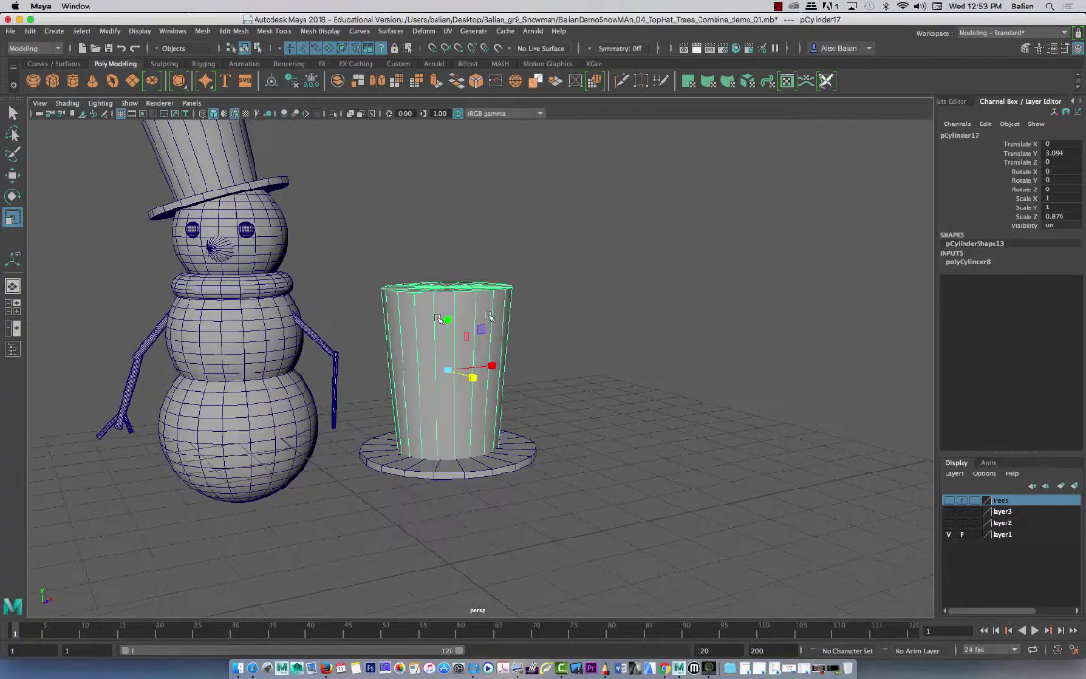
left_click_drag(408, 380, 319, 365, "alt")
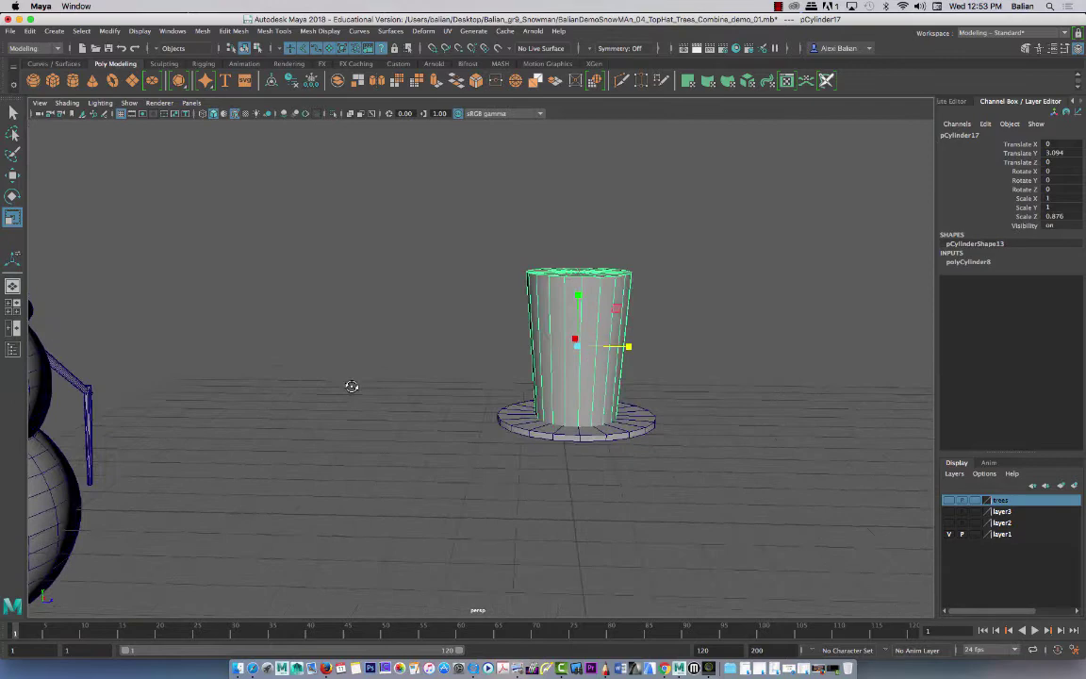
Step: Switch the crown to vertex selection and select the vertices across the middle of its top
left_click_drag(352, 386, 556, 218, "alt")
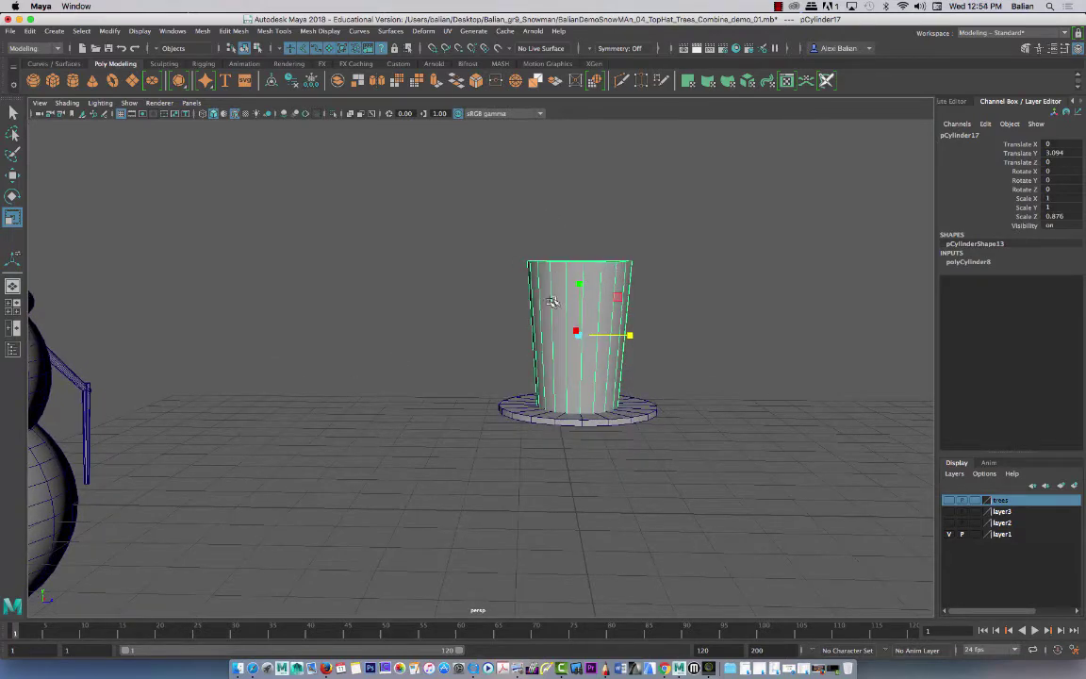
right_click_drag(561, 273, 467, 250)
mouse_move(473, 315)
left_mouse_down("alt")
mouse_move(447, 345)
mouse_move(459, 333)
left_mouse_up("alt")
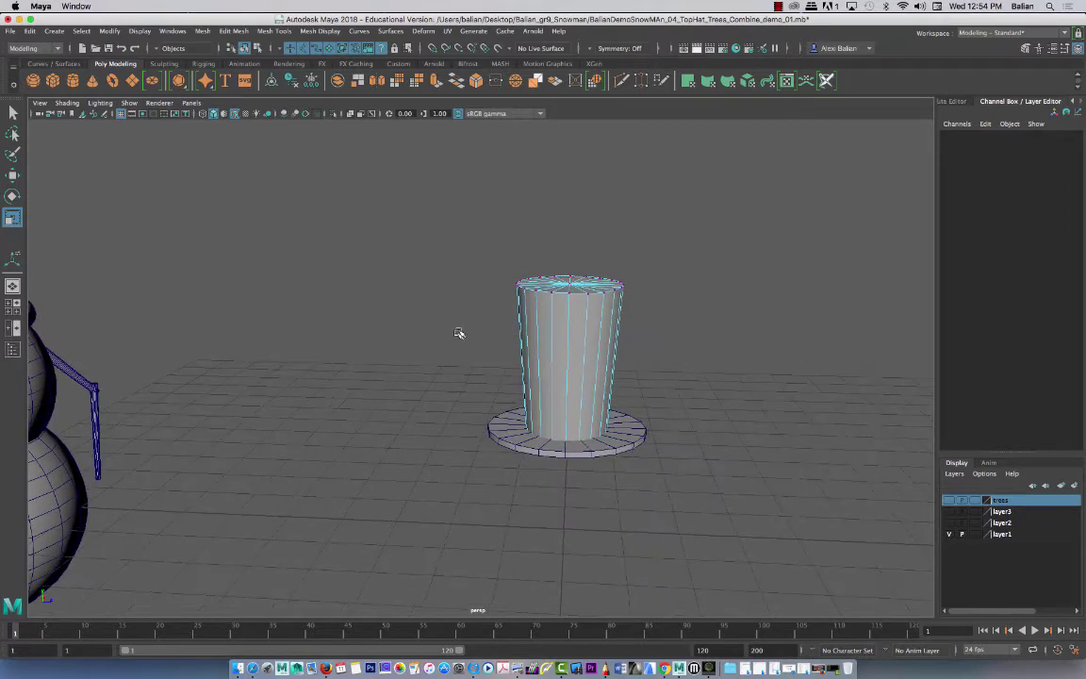
left_click_drag(554, 243, 596, 311)
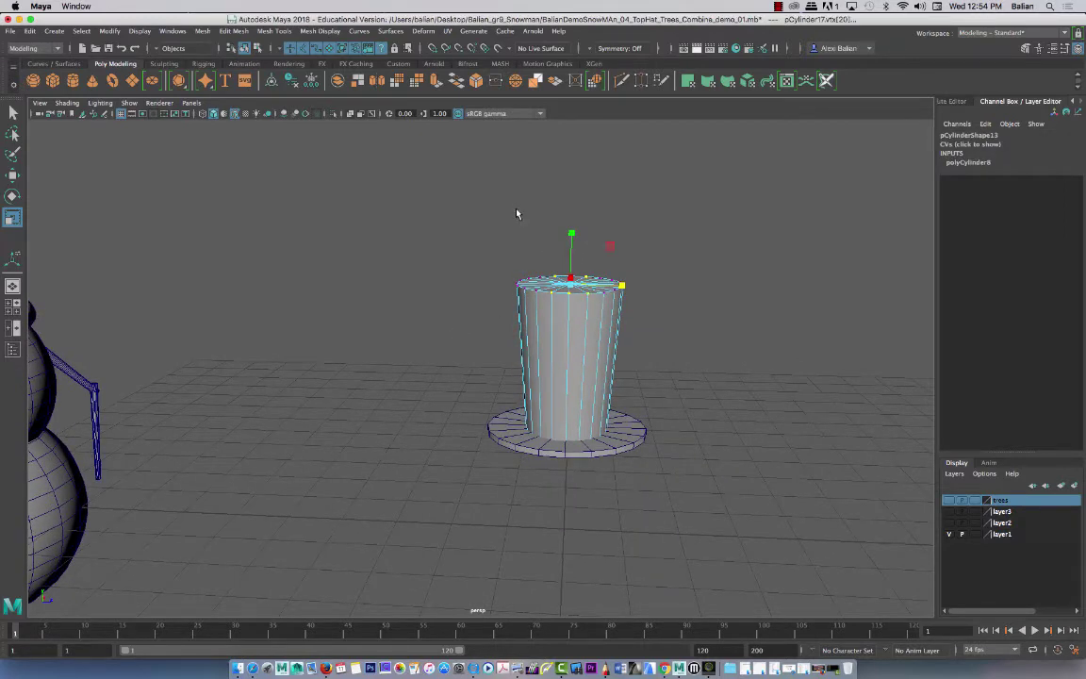
left_click(492, 238)
left_click_drag(484, 272, 602, 287, "alt")
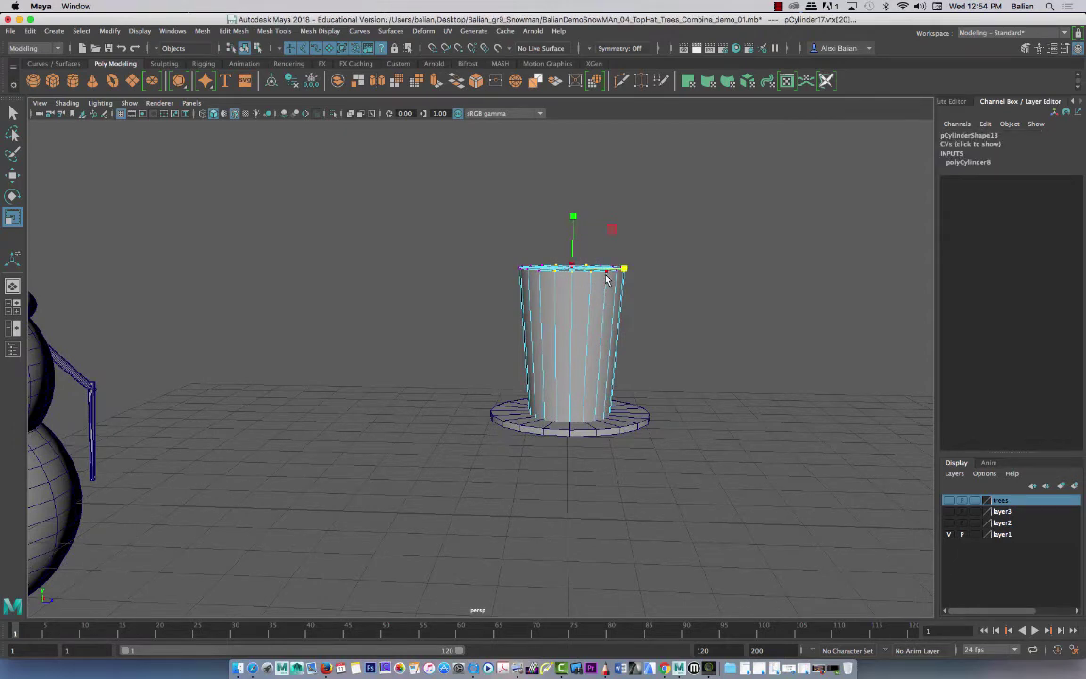
Step: Move the middle vertices of the crown's top down to form a central dip
key("w")
left_click_drag(574, 213, 584, 291)
left_click(534, 257)
left_click_drag(572, 239, 575, 242)
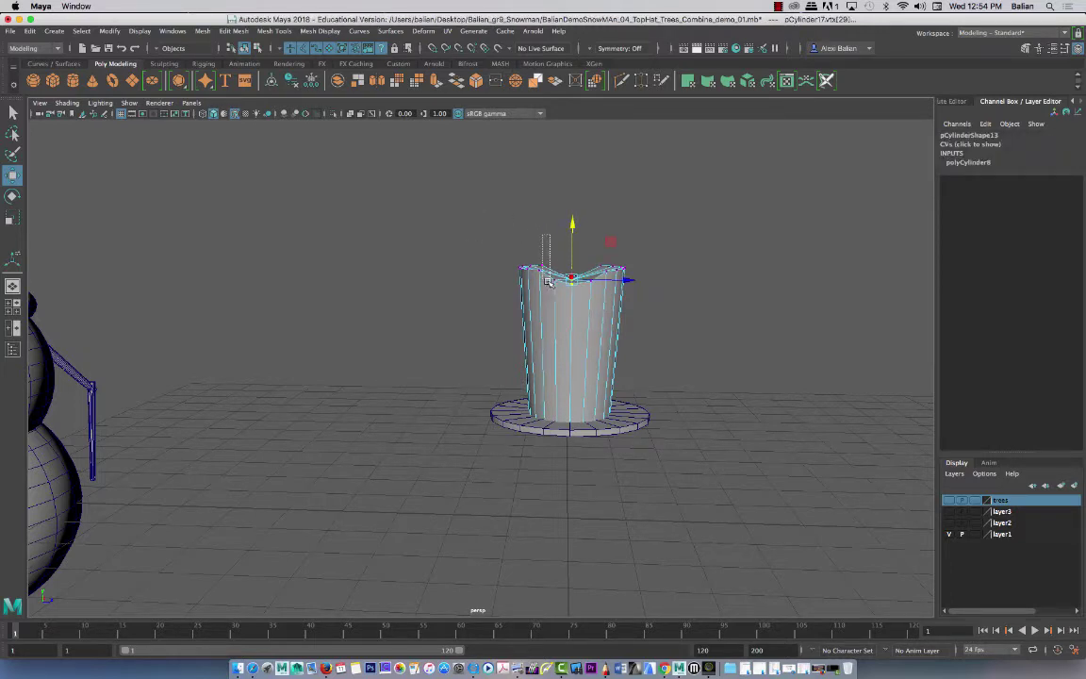
Step: Lower the rim vertices on either side of the crown's central dip to soften its slope
left_click_drag(548, 281, 547, 291)
right_click_drag(547, 277, 649, 401, "alt")
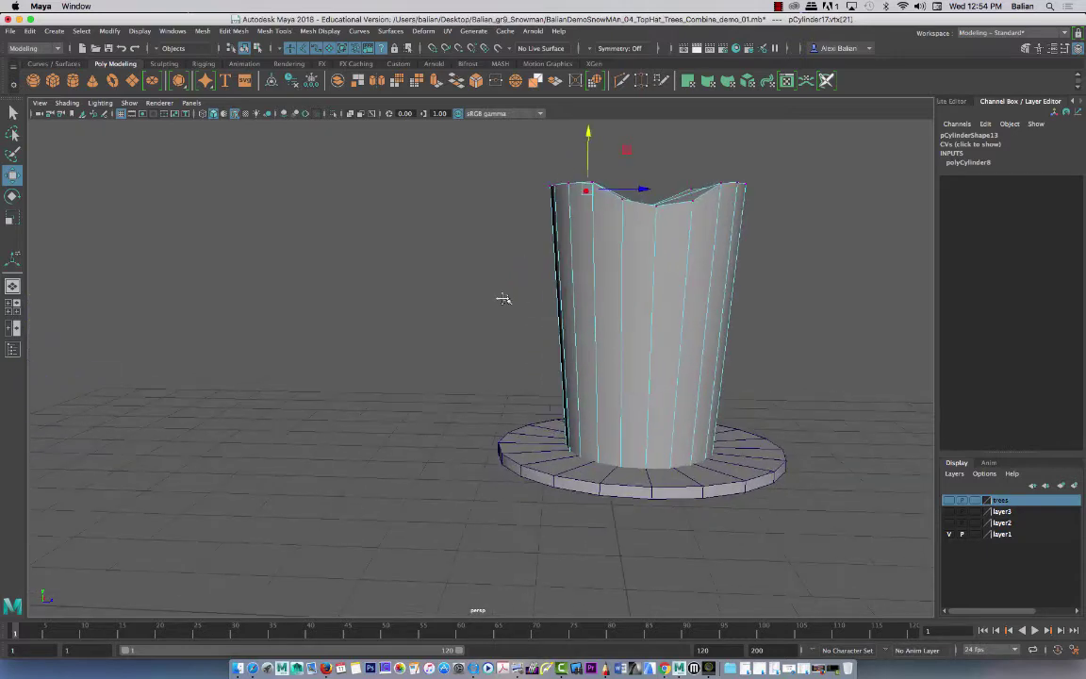
left_click_drag(503, 298, 376, 378, "alt")
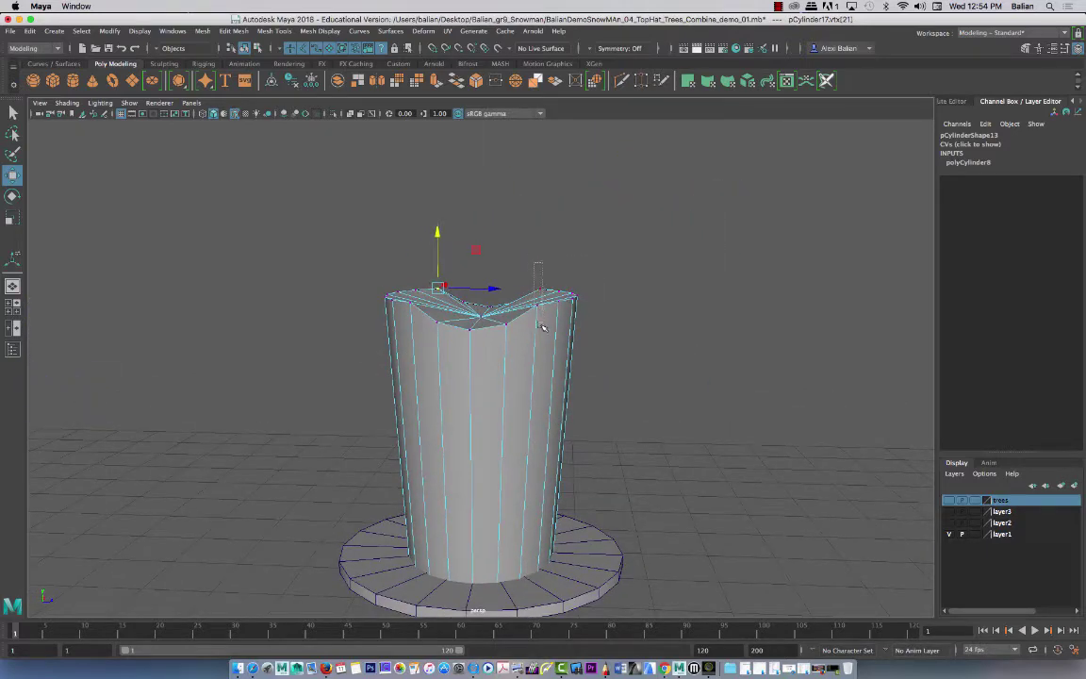
left_click_drag(541, 326, 547, 326)
left_click_drag(540, 244, 539, 252)
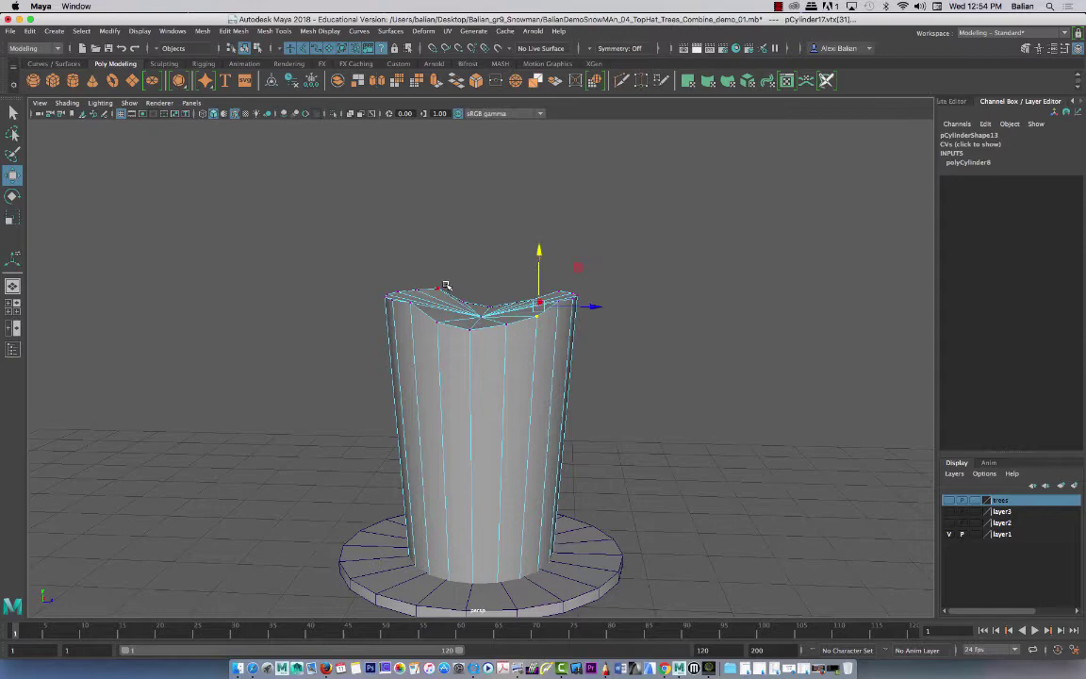
left_click_drag(459, 284, 430, 296)
left_click_drag(437, 251, 411, 265)
left_click_drag(315, 303, 339, 317, "alt")
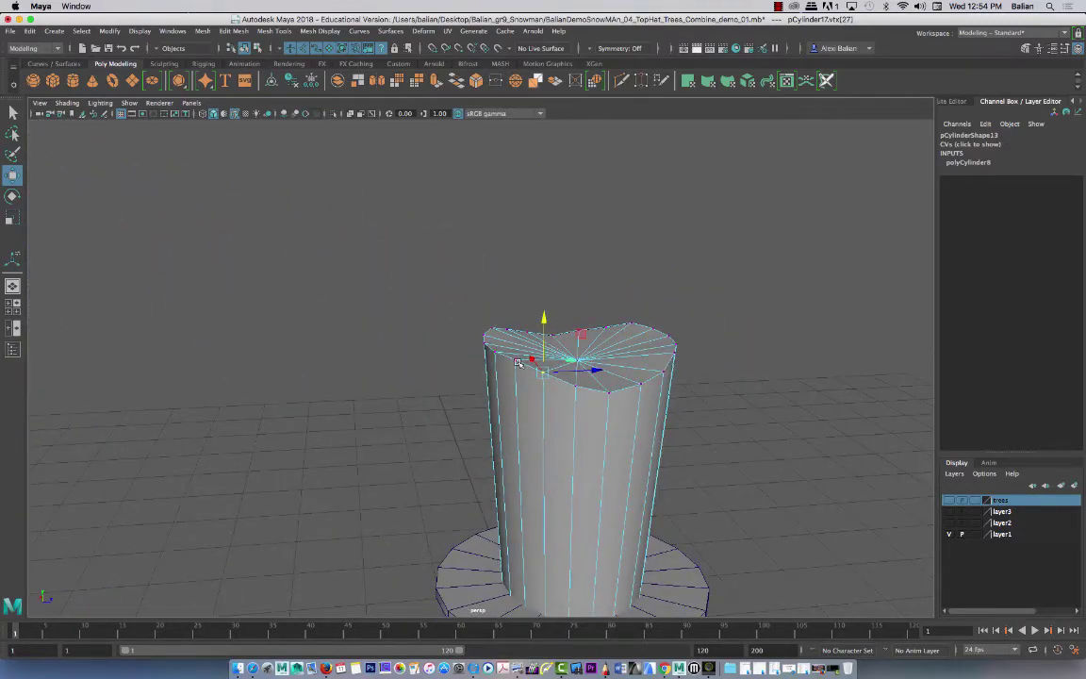
Step: Raise individual rim vertices on both sides of the crown's top to smooth the wave around the dip
left_click_drag(517, 362, 511, 356)
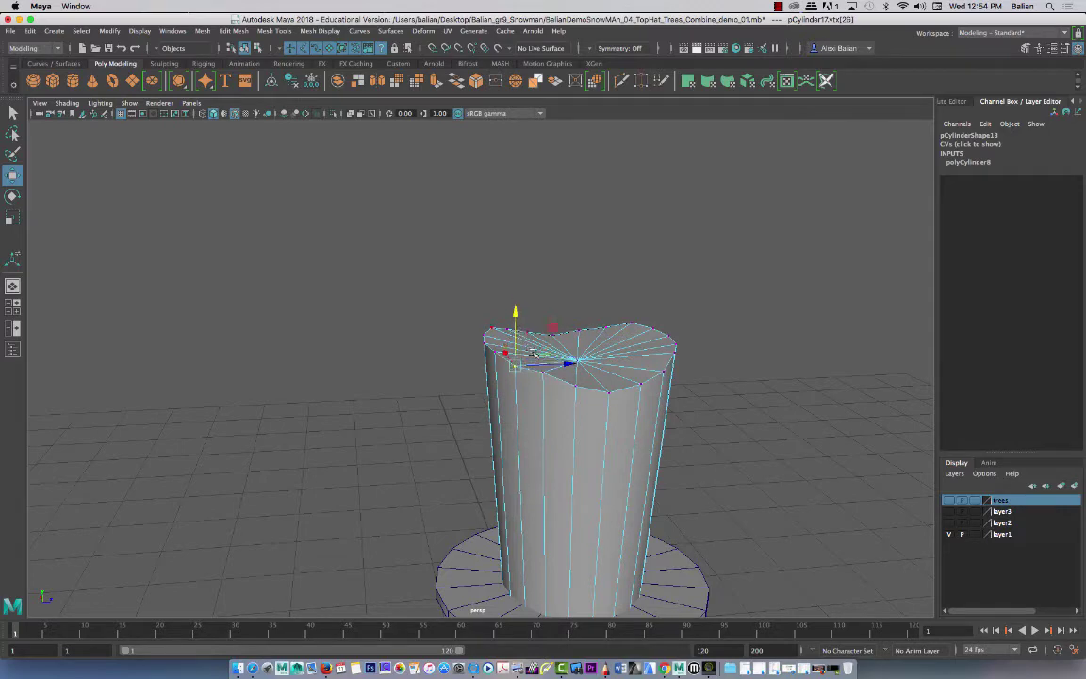
left_click_drag(562, 313, 487, 283, "alt")
left_click(336, 267)
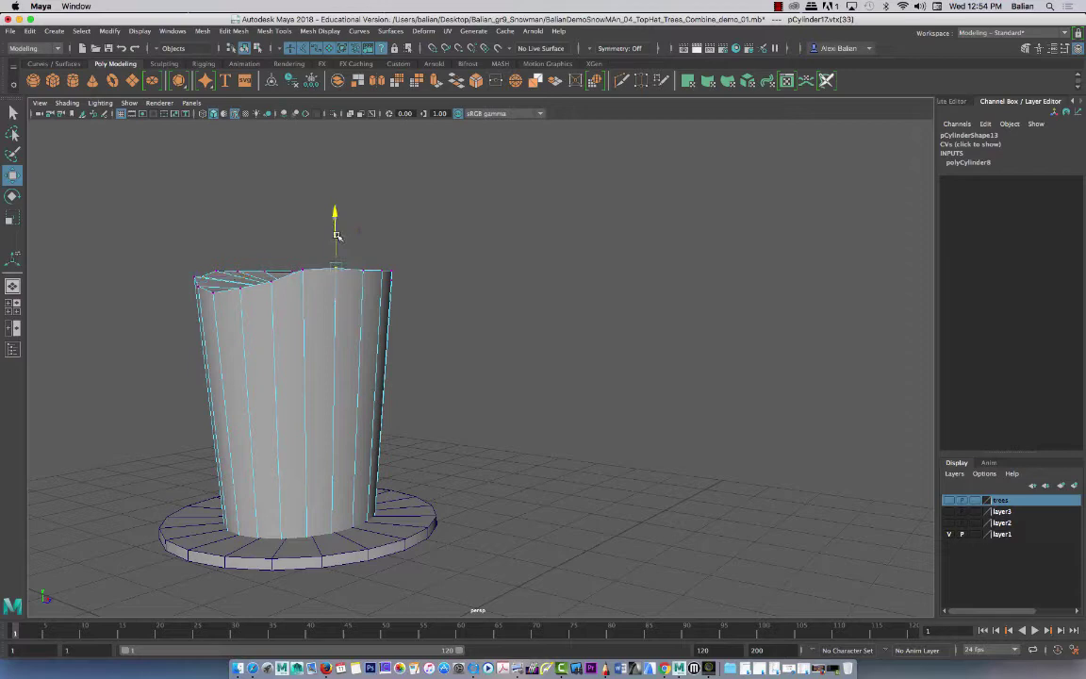
left_click(366, 274)
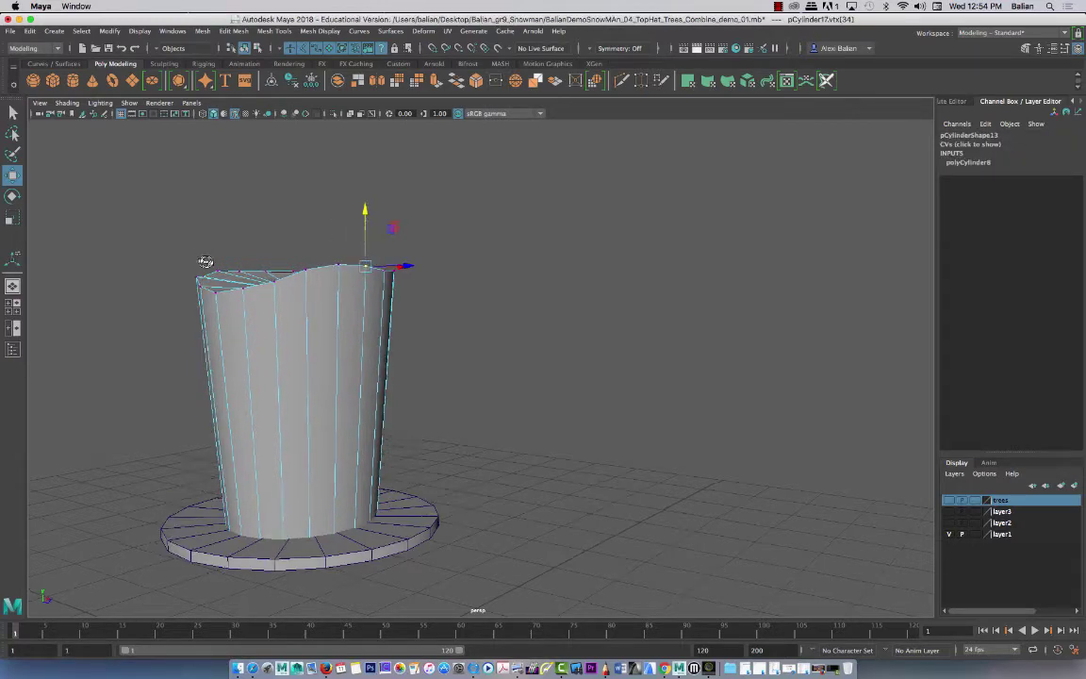
left_click_drag(204, 263, 311, 234, "alt")
left_click(759, 277)
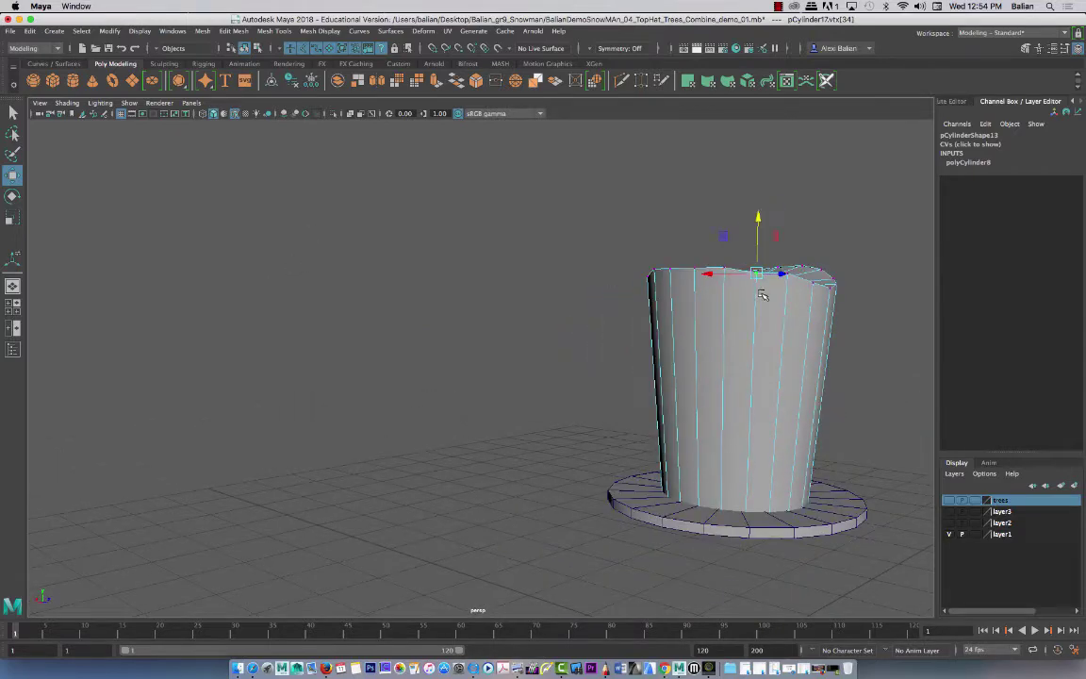
left_click_drag(757, 249, 759, 243)
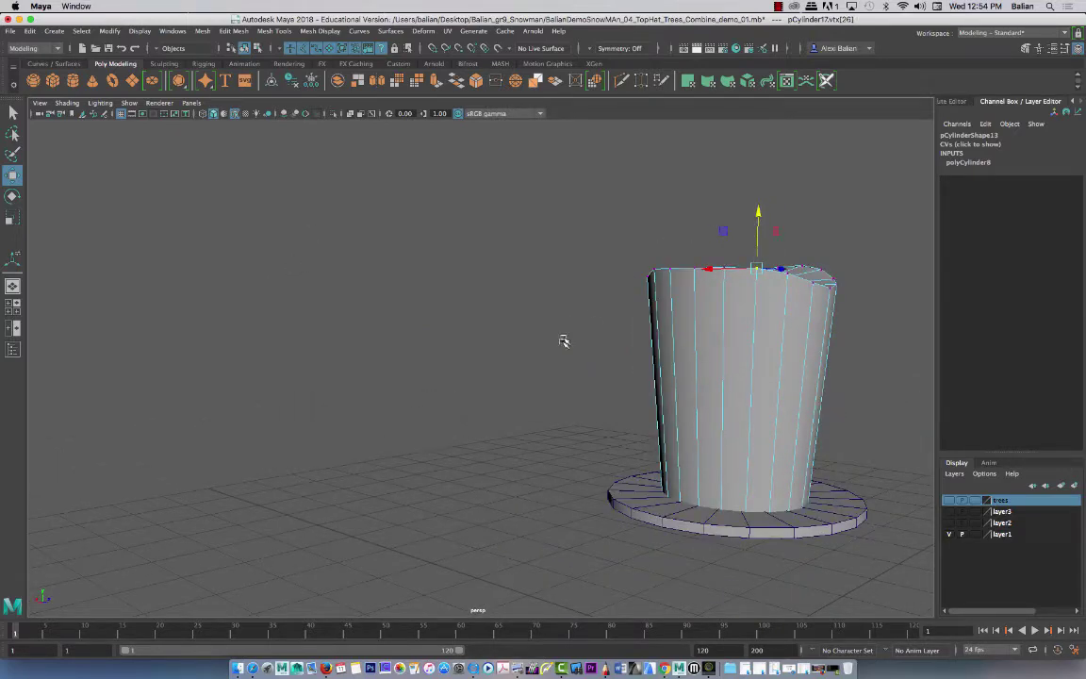
Step: Switch to SketchBook and sketch a third hat's tapered crown with a slanted top edge, beside the two existing sketches
left_click(594, 667)
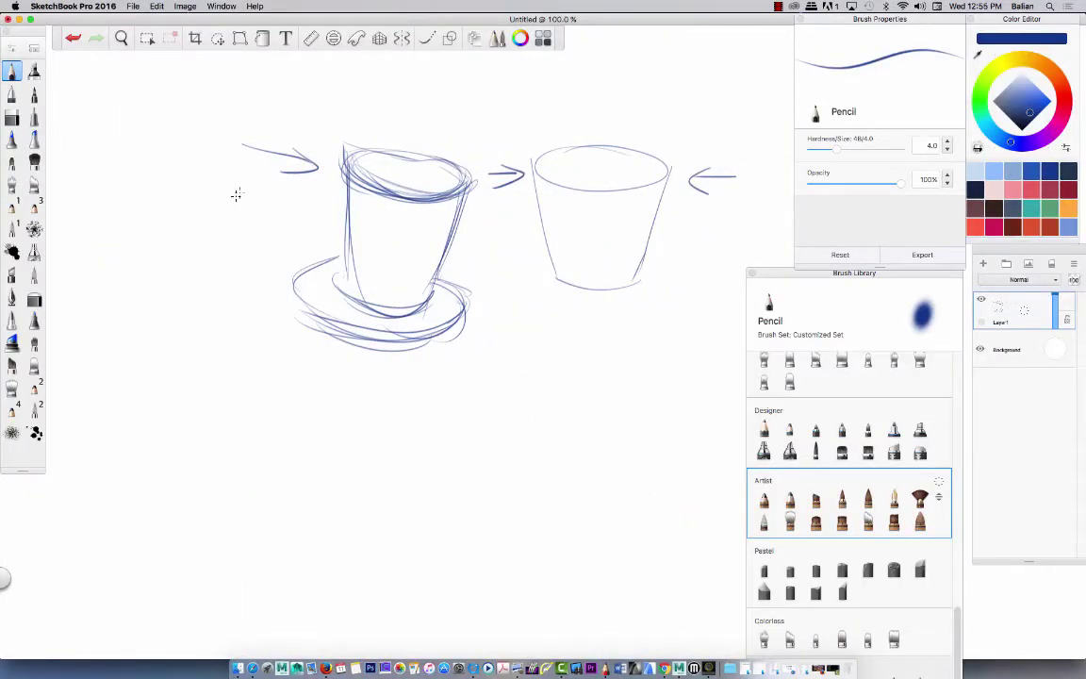
left_click_drag(241, 184, 130, 181)
left_click_drag(243, 198, 201, 344)
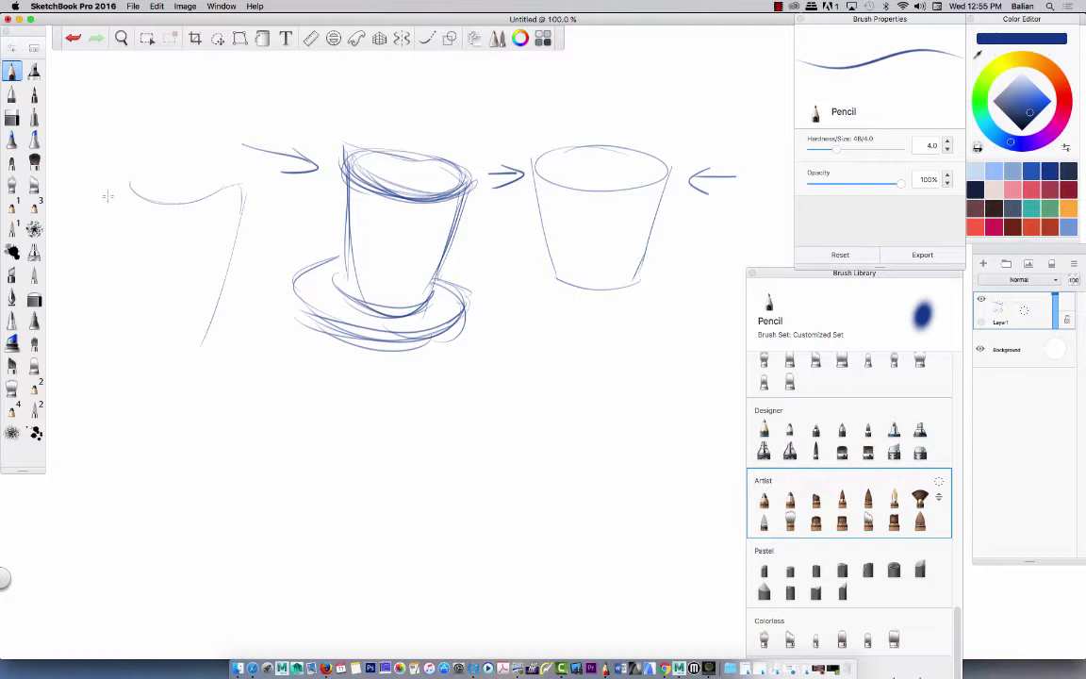
left_click_drag(103, 191, 151, 312)
left_click_drag(246, 184, 130, 188)
left_click_drag(130, 188, 215, 184)
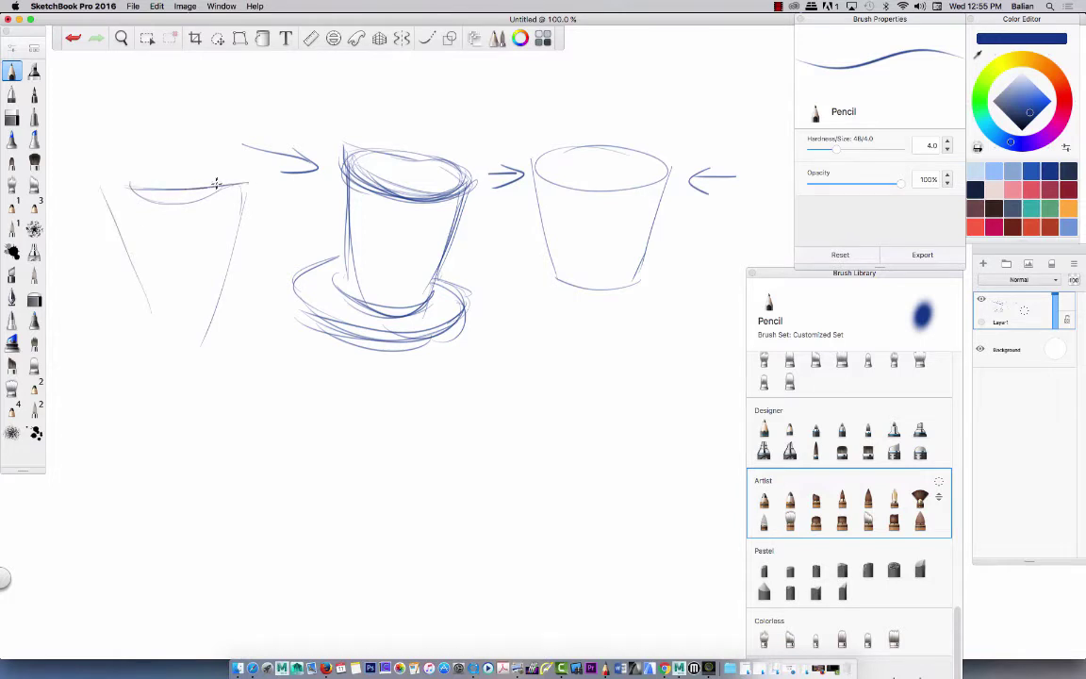
mouse_move(127, 182)
left_mouse_down()
mouse_move(238, 163)
mouse_move(232, 259)
left_mouse_up()
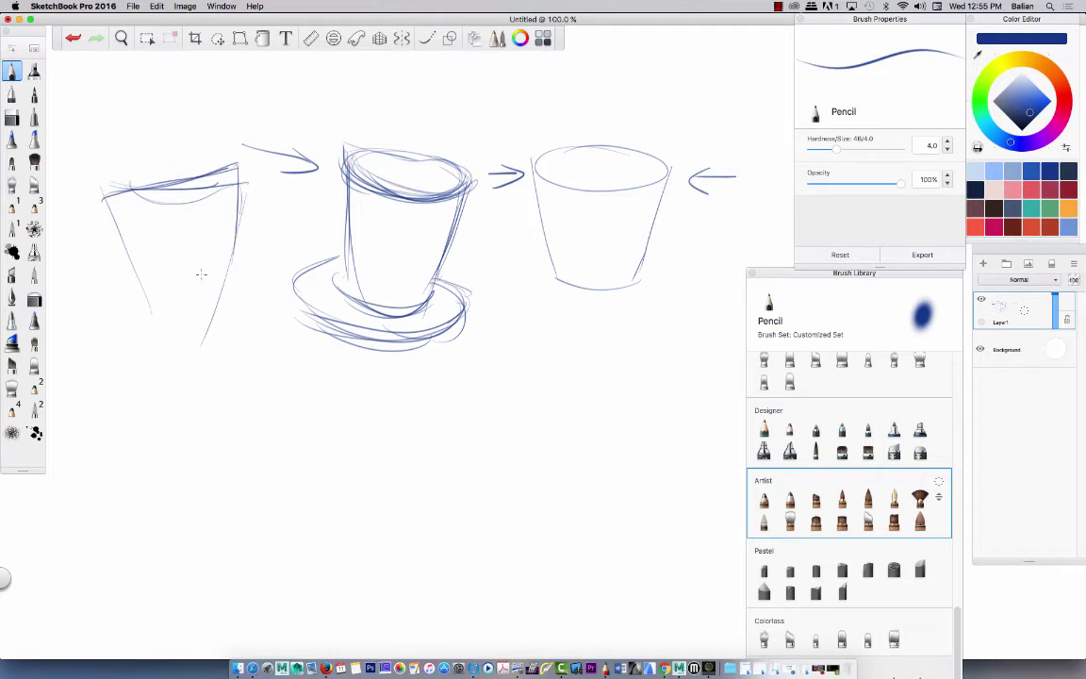
Step: Sketch the third hat's curved base and oval brim, and reinforce the crown's sides
mouse_move(134, 191)
left_mouse_down()
mouse_move(238, 157)
mouse_move(208, 272)
left_mouse_up()
mouse_move(235, 181)
left_mouse_down()
mouse_move(215, 321)
mouse_move(135, 333)
left_mouse_up()
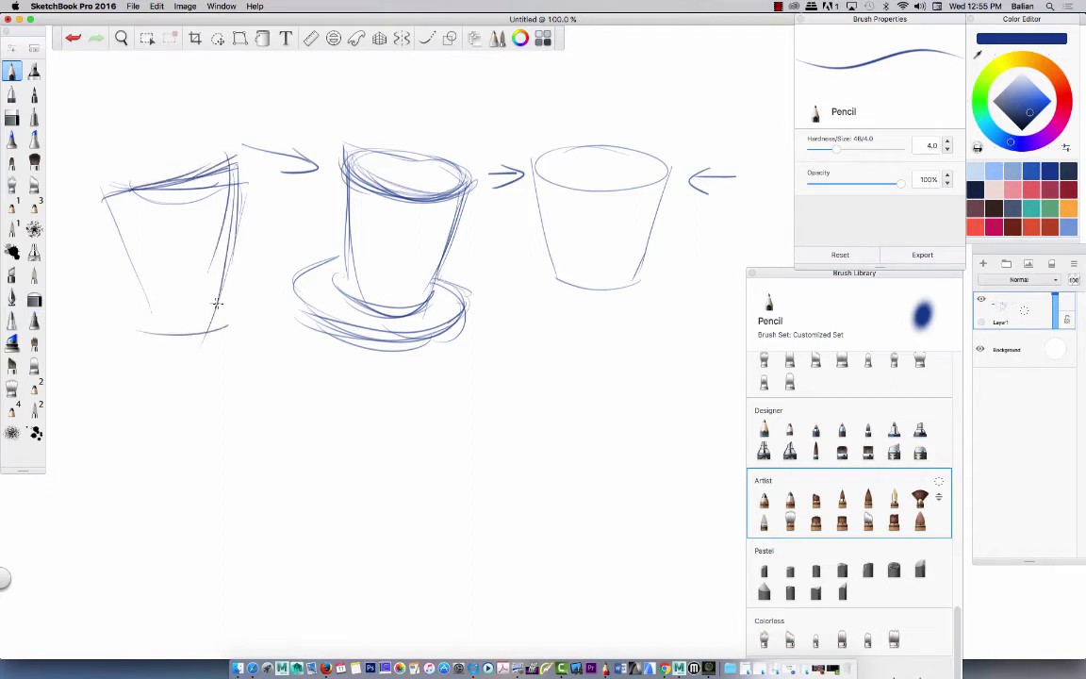
left_click_drag(216, 303, 108, 354)
left_click_drag(150, 304, 135, 335)
mouse_move(238, 165)
left_mouse_down()
mouse_move(218, 257)
mouse_move(119, 194)
mouse_move(100, 196)
mouse_move(236, 153)
mouse_move(99, 185)
mouse_move(127, 288)
left_mouse_up()
mouse_move(102, 188)
left_mouse_down()
mouse_move(139, 300)
mouse_move(157, 304)
mouse_move(144, 294)
left_mouse_up()
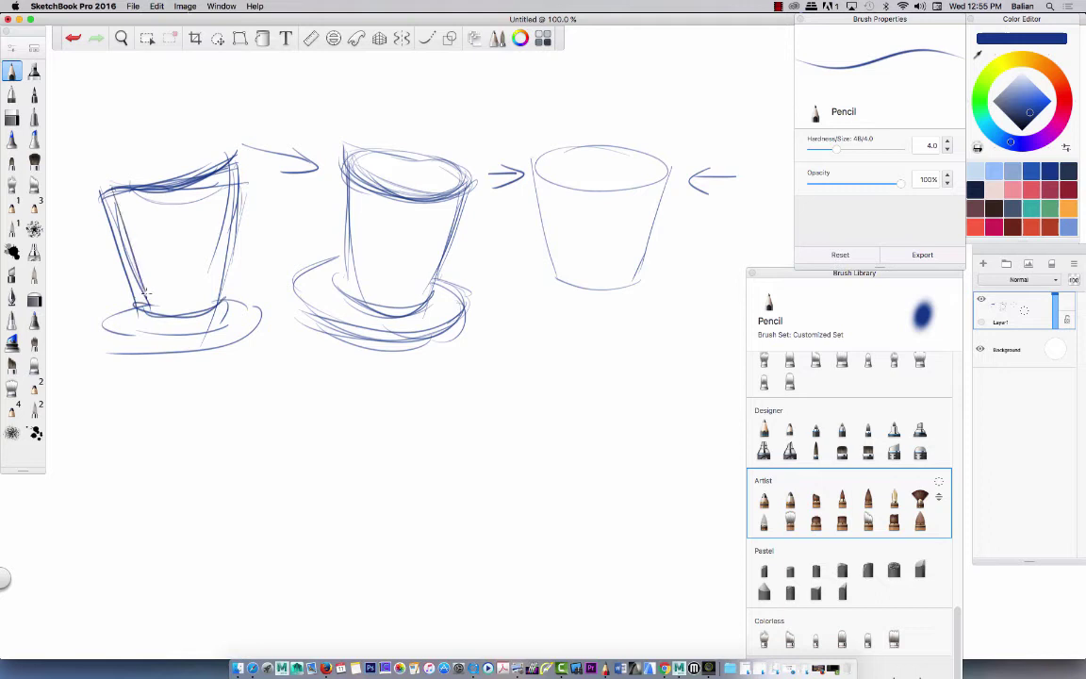
Step: Draw the back edge of the crown's slanted top and darken the outlines of the sides and brim
left_click_drag(232, 193, 223, 268)
left_click_drag(236, 155, 126, 177)
mouse_move(189, 160)
left_mouse_down()
mouse_move(120, 181)
mouse_move(231, 155)
mouse_move(110, 189)
mouse_move(196, 152)
mouse_move(181, 179)
left_mouse_up()
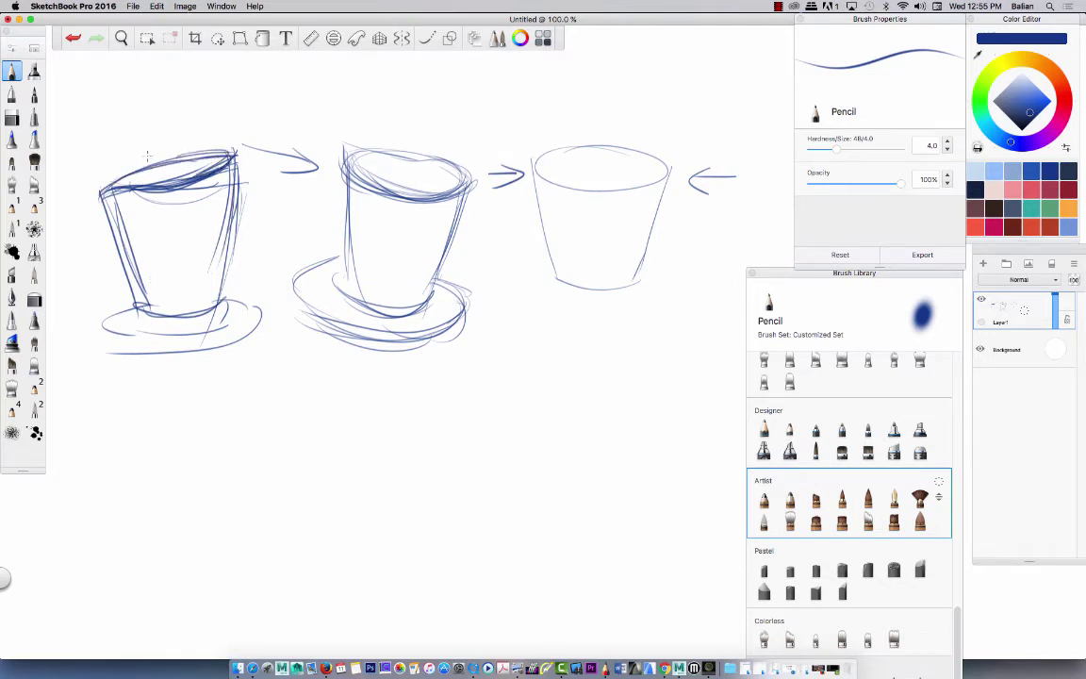
left_click_drag(236, 152, 223, 265)
mouse_move(236, 198)
left_mouse_down()
mouse_move(207, 308)
mouse_move(167, 313)
left_mouse_up()
left_click_drag(102, 196, 141, 318)
mouse_move(134, 308)
left_mouse_down()
mouse_move(111, 315)
mouse_move(216, 333)
mouse_move(141, 309)
mouse_move(151, 338)
mouse_move(263, 309)
mouse_move(99, 327)
mouse_move(262, 313)
left_mouse_up()
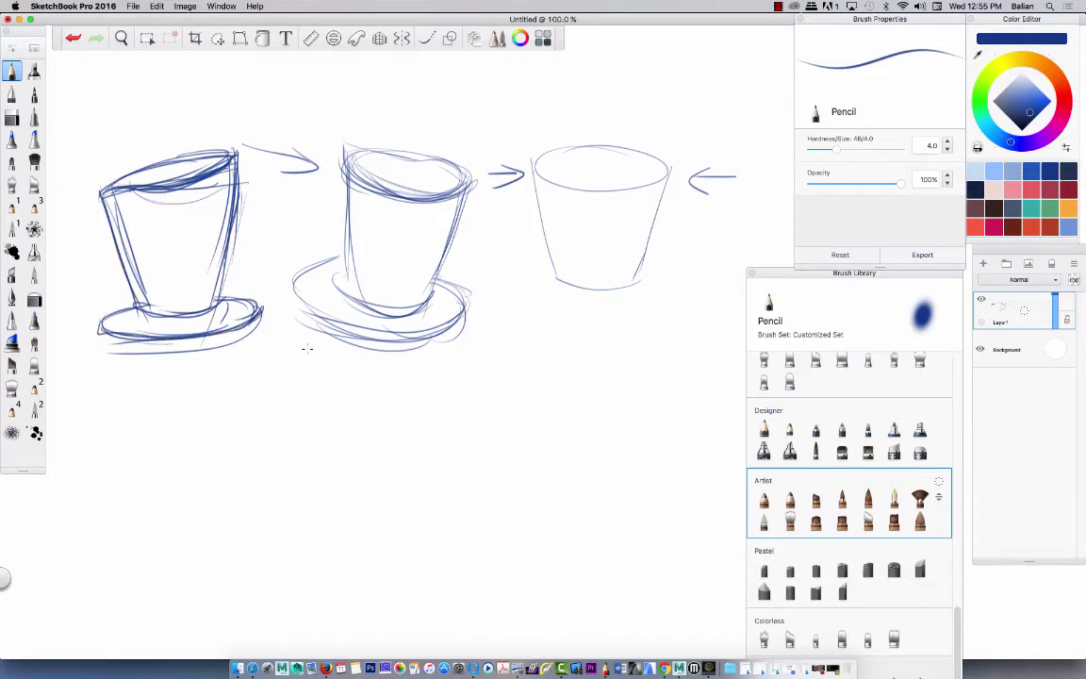
Step: Mark the sketched crown's front rim with vertical edge lines and red vertex points, and return to Maya
left_click_drag(132, 178, 239, 151)
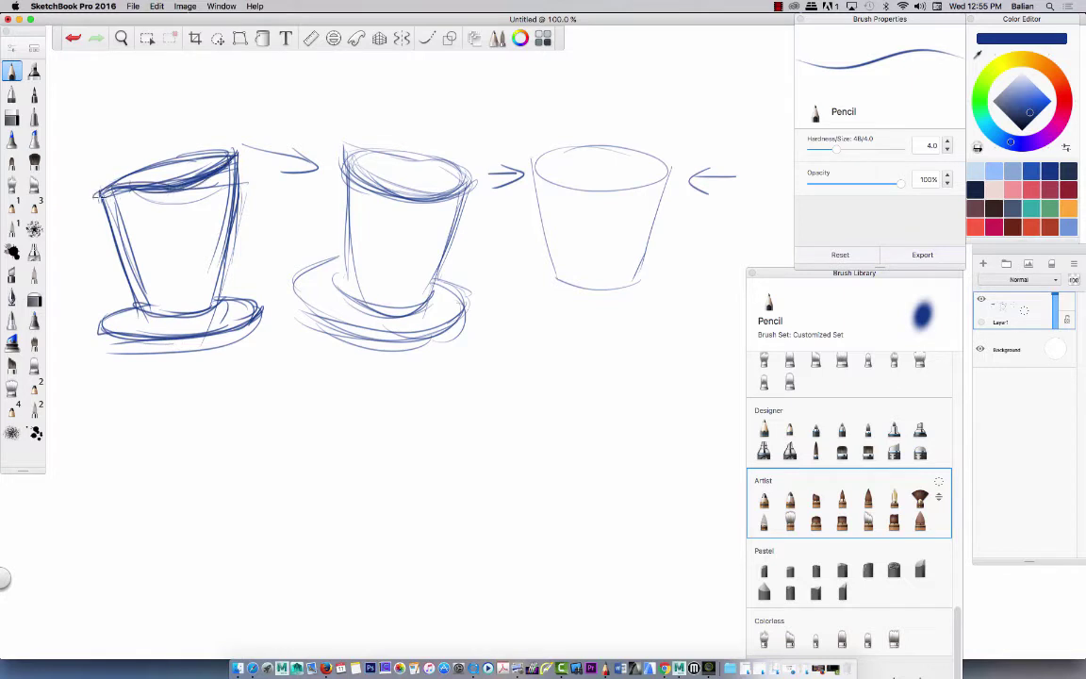
mouse_move(99, 195)
left_mouse_down()
mouse_move(238, 152)
mouse_move(137, 162)
mouse_move(138, 216)
left_mouse_up()
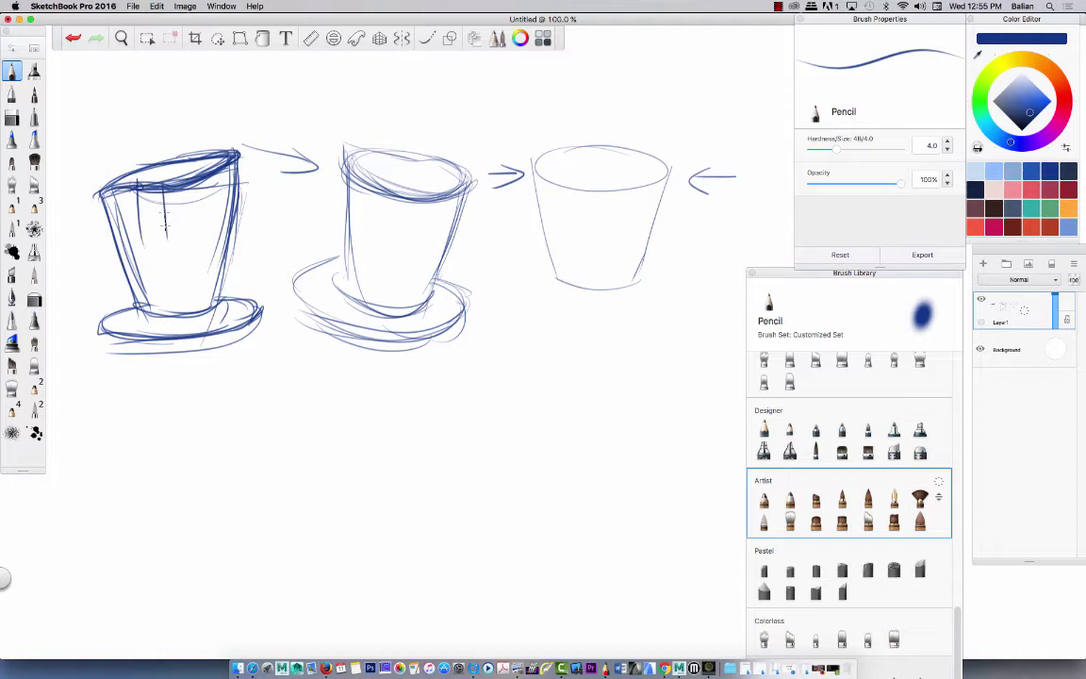
left_click(1047, 186)
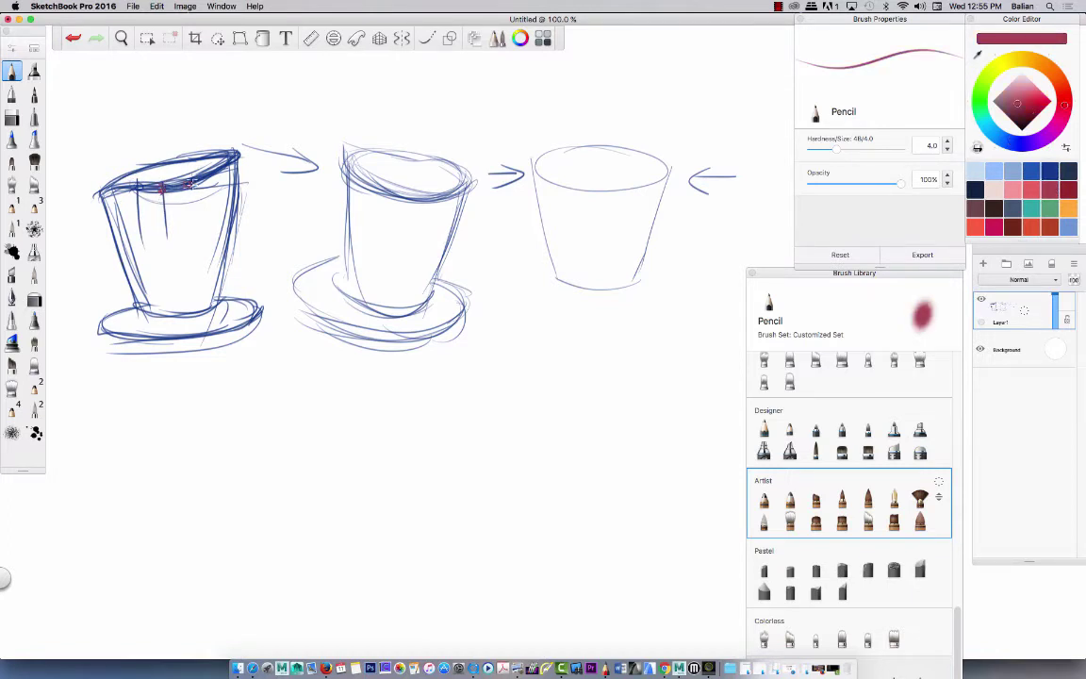
left_click_drag(190, 184, 188, 241)
left_click_drag(213, 174, 210, 226)
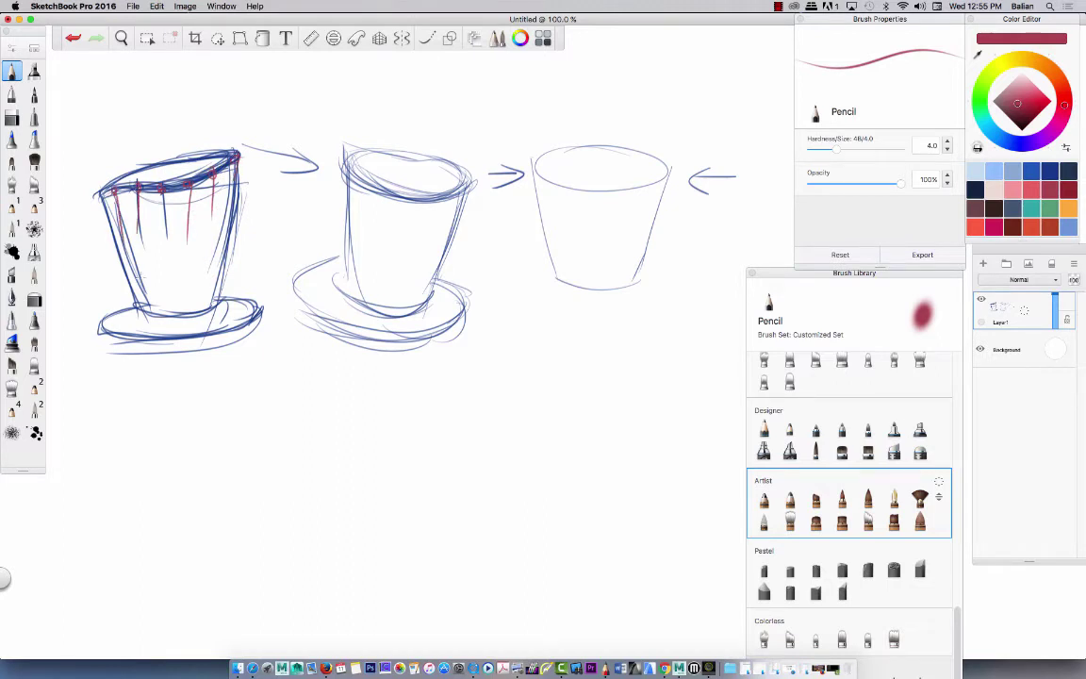
left_click_drag(222, 305, 175, 320)
left_click(19, 20)
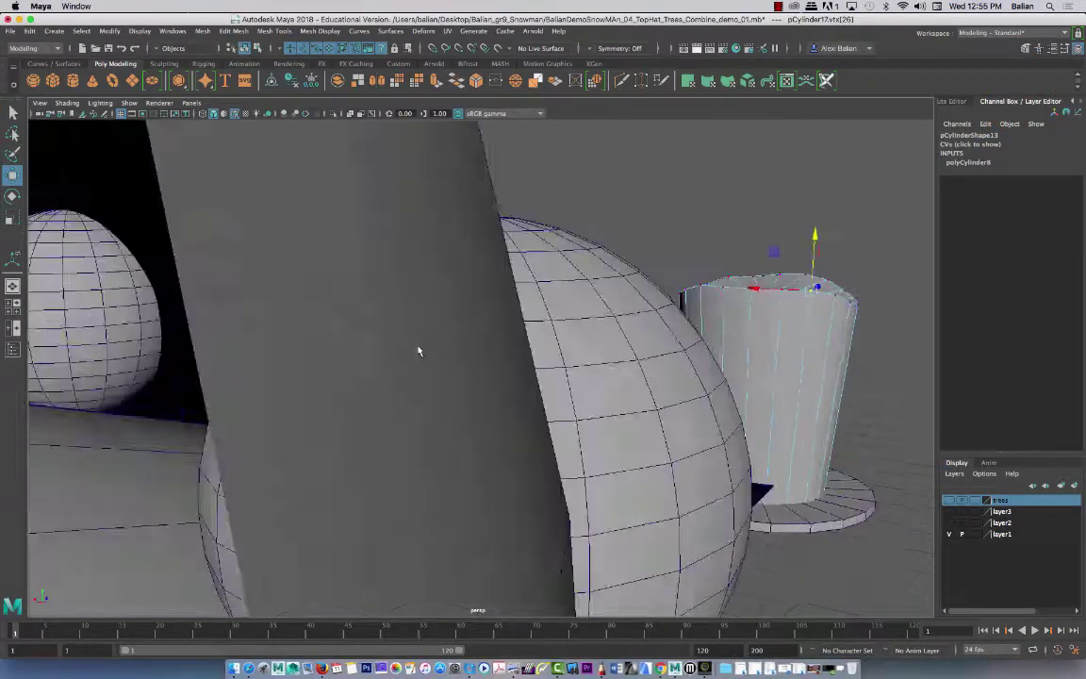
Step: Return the hat's crown from vertex to object selection mode
left_click_drag(418, 350, 361, 344, "alt")
right_click_drag(365, 379, 249, 293, "alt")
left_click_drag(405, 400, 451, 348, "alt")
right_click_drag(448, 325, 498, 307)
left_click_drag(317, 376, 396, 397, "alt")
right_click_drag(546, 434, 500, 352, "alt")
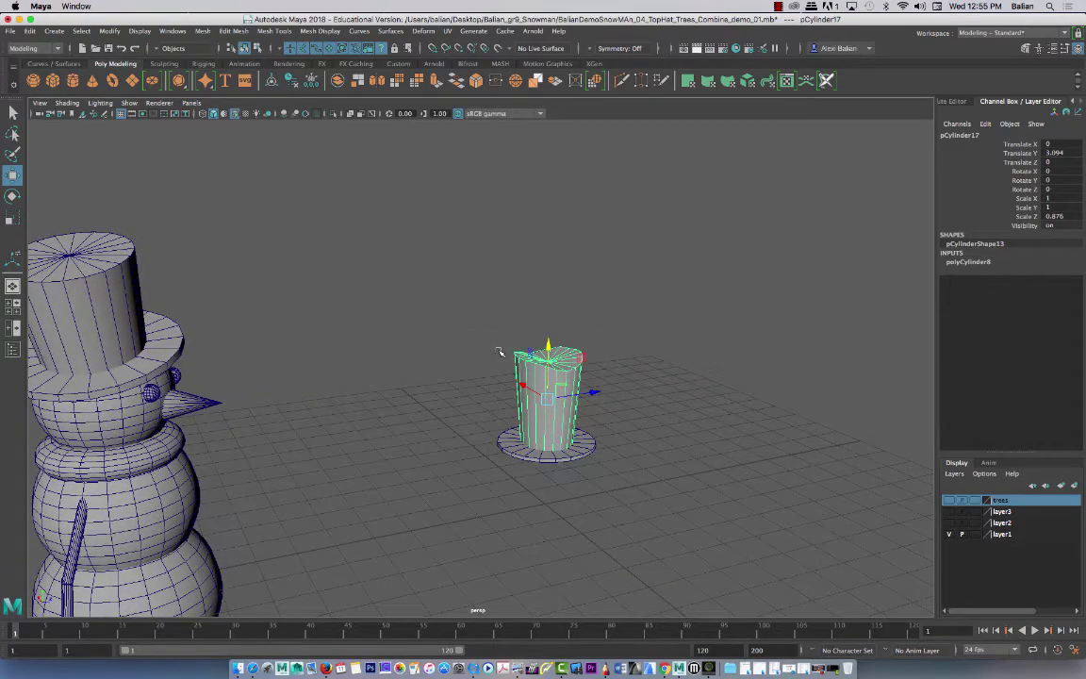
Step: Examine how the snowman's upper arm attaches to the body and meets the forearm at the elbow
left_click_drag(500, 353, 204, 368, "alt")
left_click(191, 380)
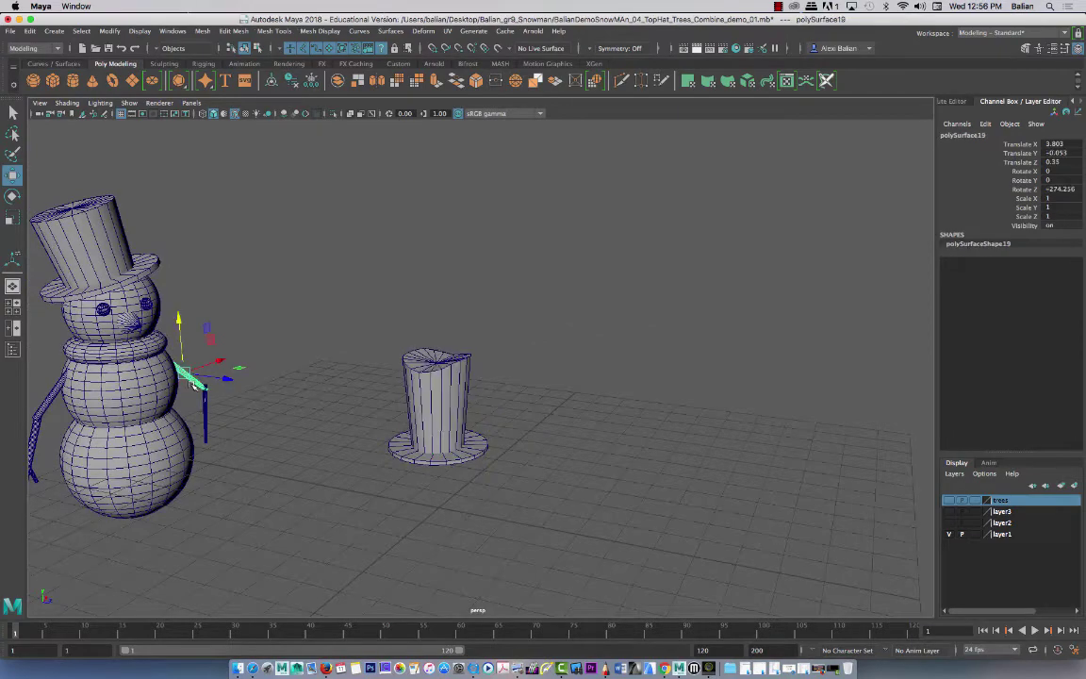
key("f")
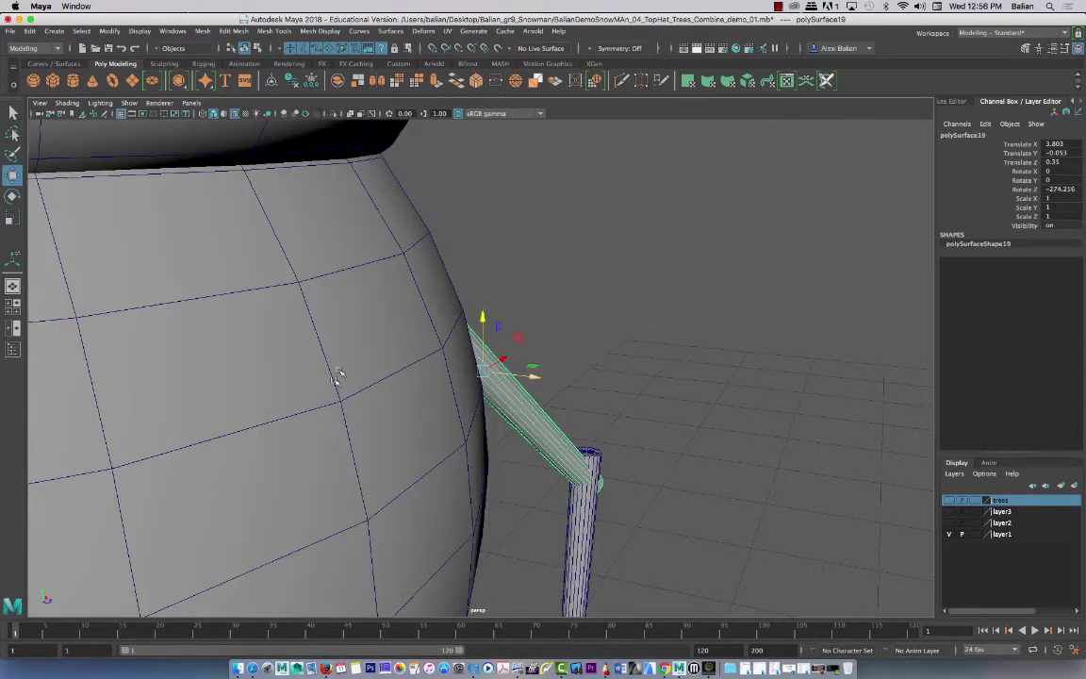
left_click_drag(338, 375, 397, 357, "alt")
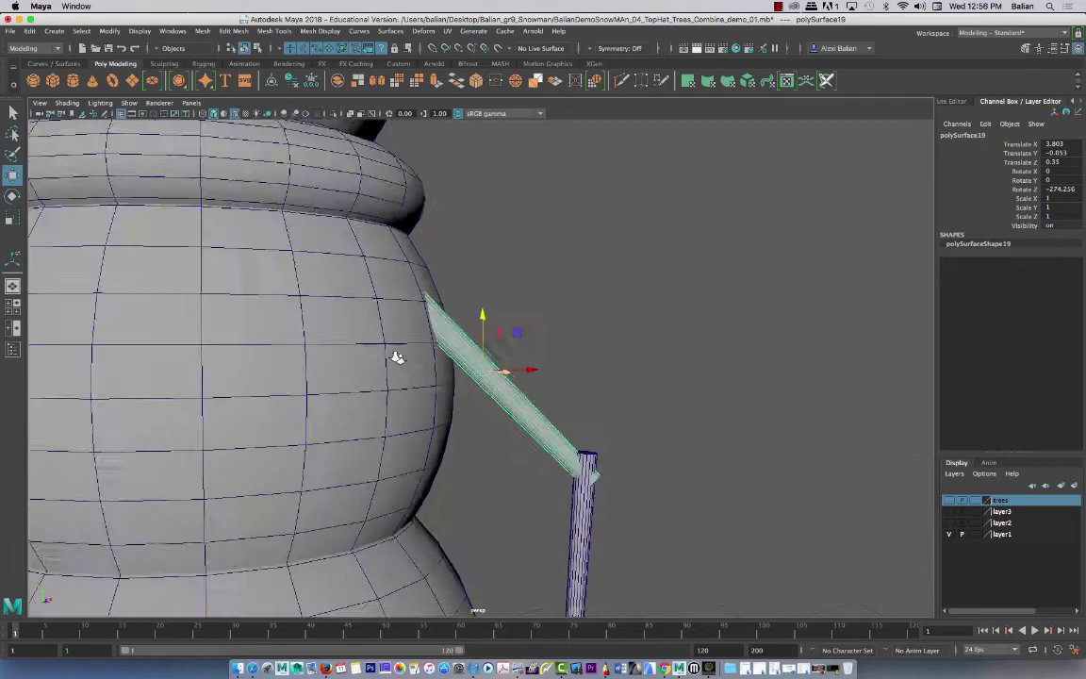
right_click_drag(396, 357, 351, 296, "alt")
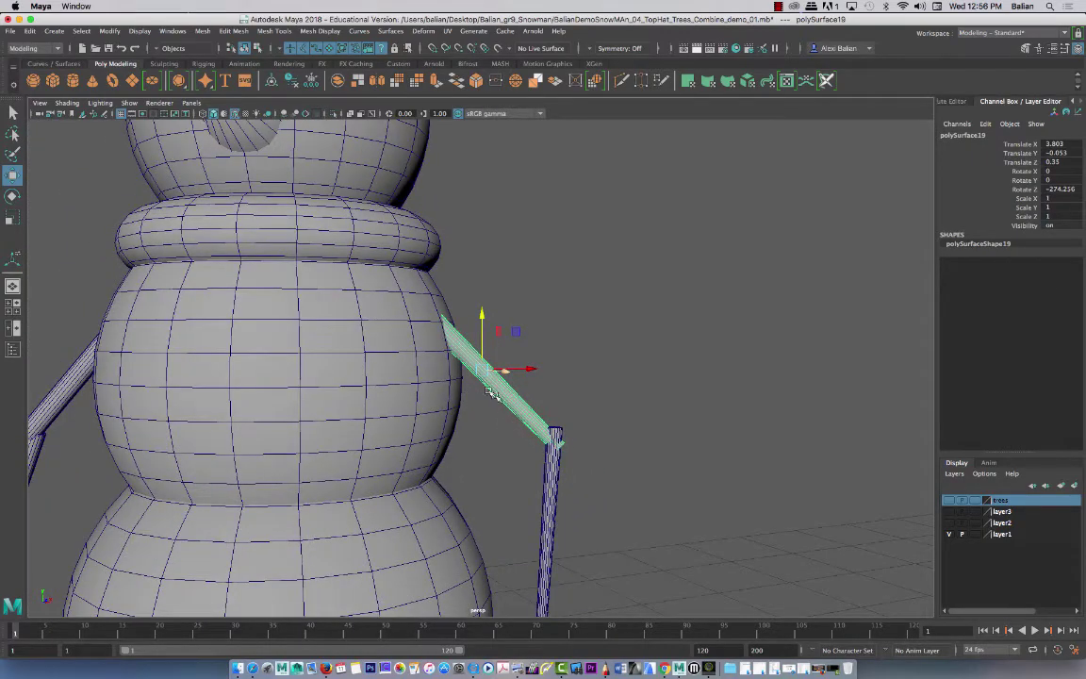
scroll(368, 438, "down", 6)
left_click_drag(375, 453, 250, 433, "alt")
left_click(387, 289)
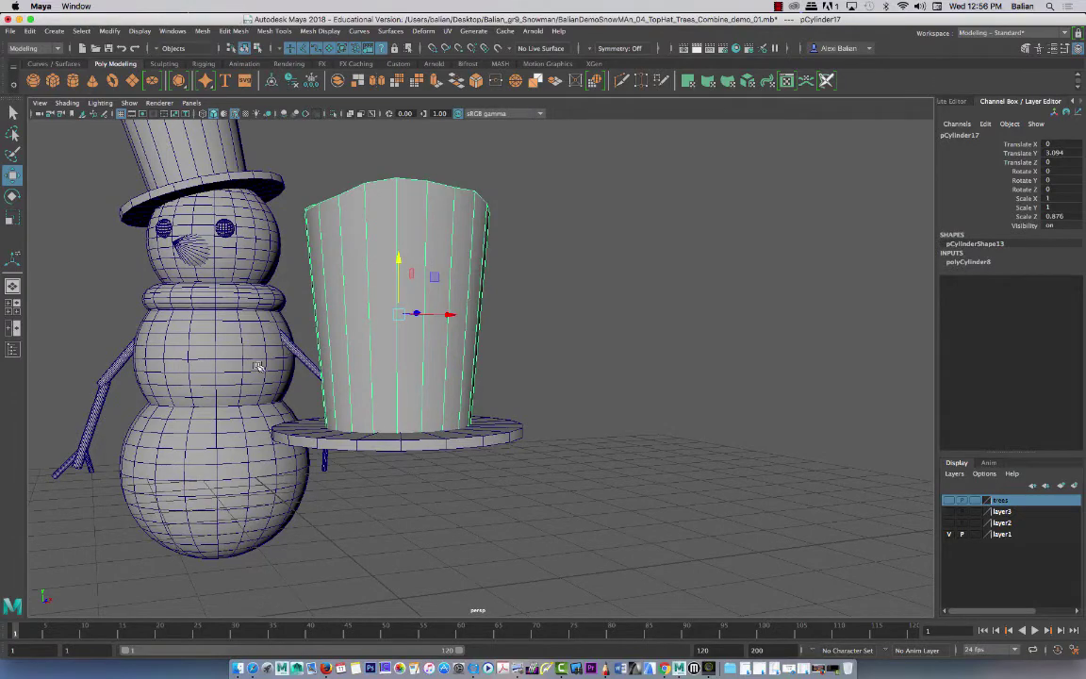
left_click_drag(250, 349, 313, 363, "alt")
left_click(319, 360)
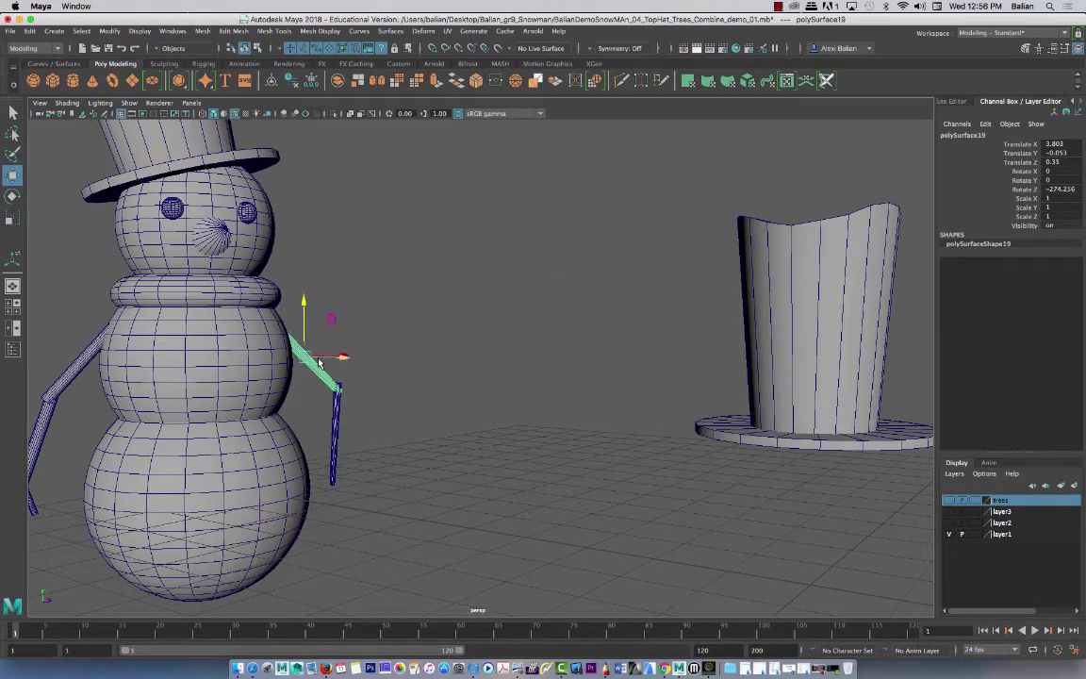
Step: Create a polygon cylinder and set its radius to 0.15
left_click(73, 80)
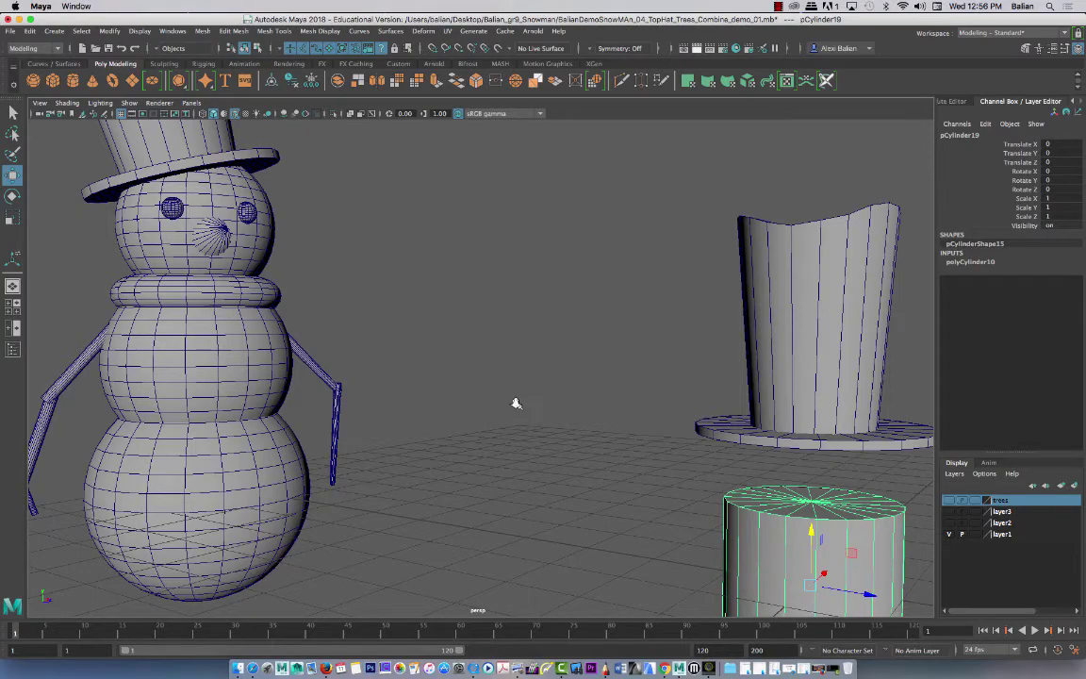
right_click_drag(515, 404, 504, 495, "alt")
left_click_drag(504, 495, 377, 344, "alt")
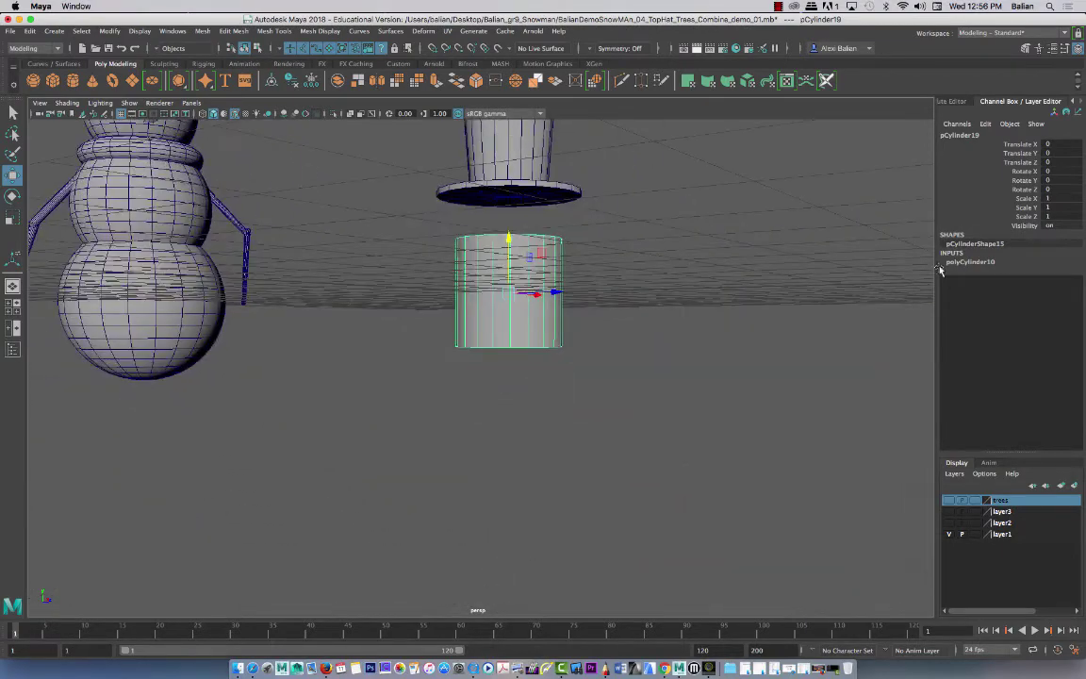
left_click(966, 263)
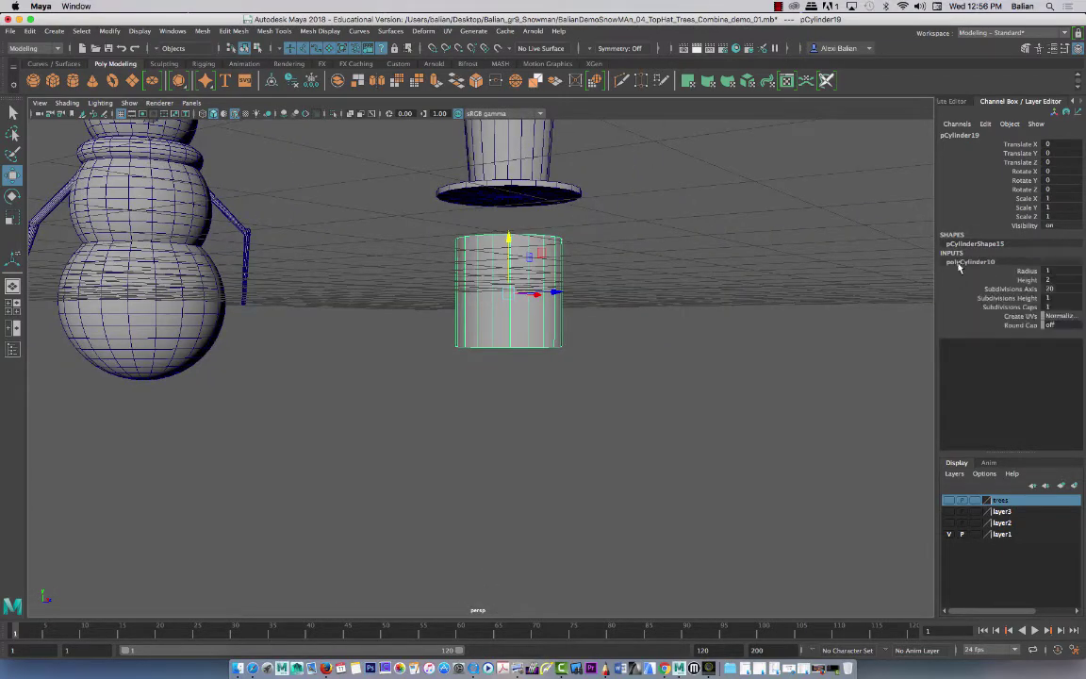
double_click(1063, 270)
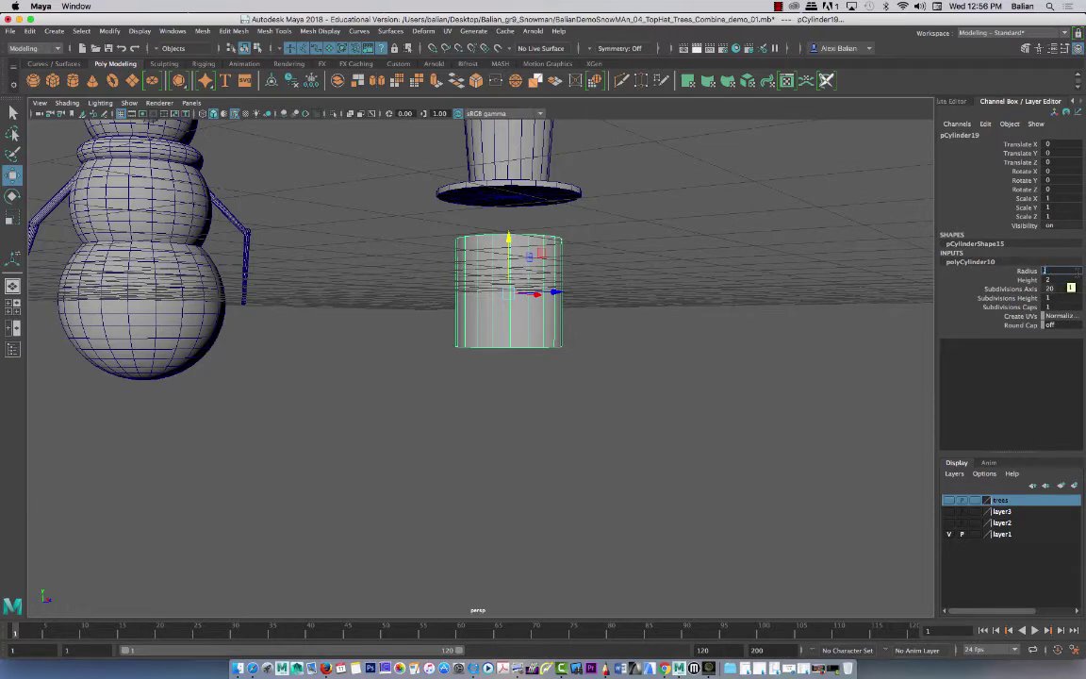
type("0.15")
key("Return")
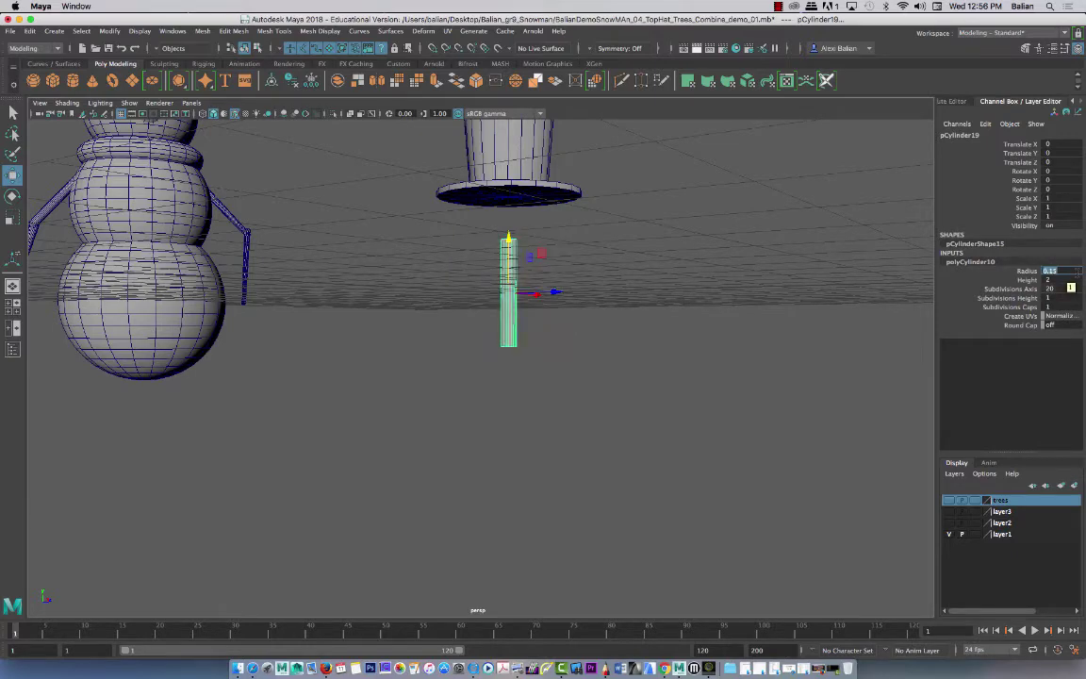
Step: Select the hat's crown and brim together and move them up, clear of the thin cylinder
left_click_drag(373, 294, 419, 323, "alt")
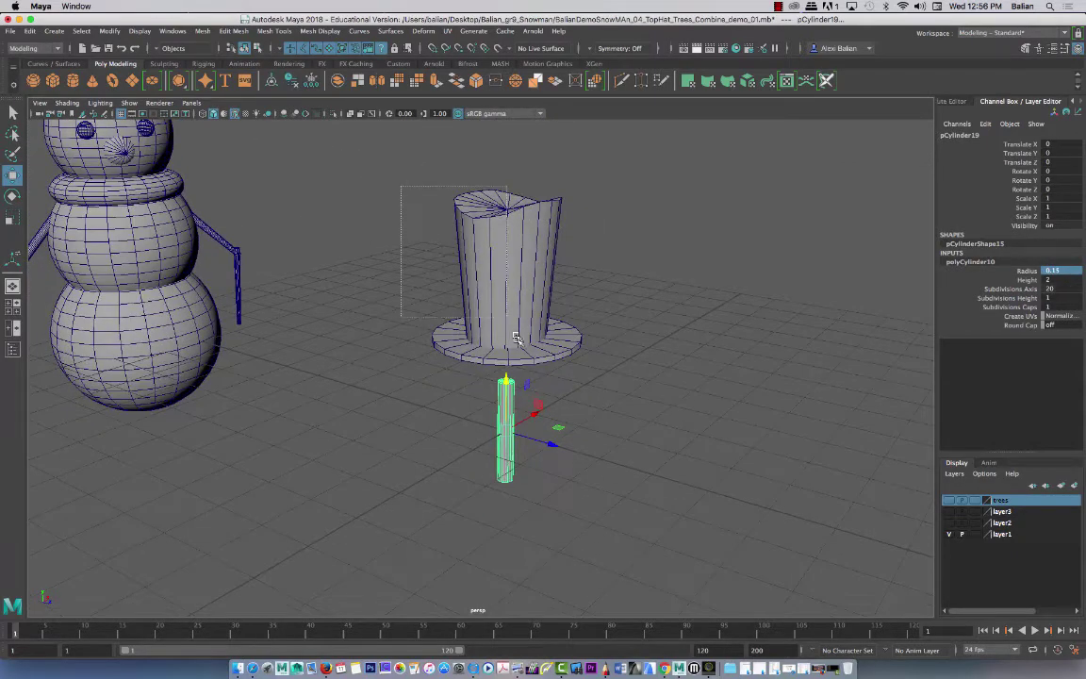
left_click_drag(516, 338, 532, 363)
left_click_drag(504, 286, 469, 40)
left_click(337, 355)
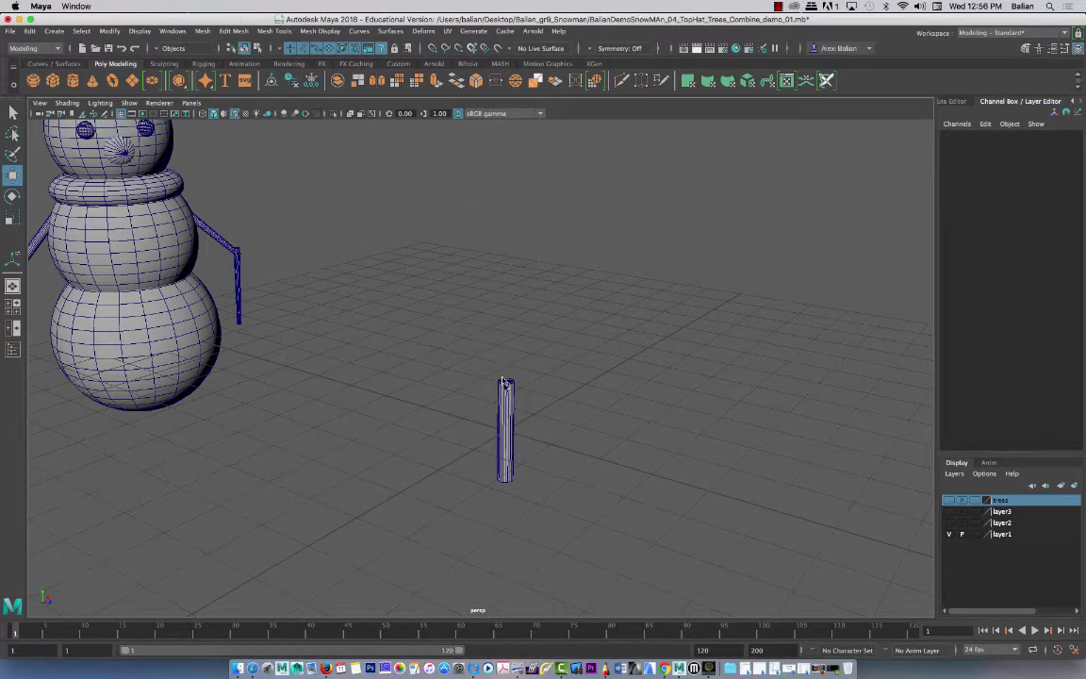
right_click_drag(505, 384, 552, 489)
left_click(453, 367)
right_click_drag(506, 341, 552, 323)
Step: Scale the thin cylinder's top edge loop inward to taper the cylinder to a narrow tip
right_click_drag(492, 370, 630, 503, "alt")
middle_click_drag(491, 454, 481, 360, "alt")
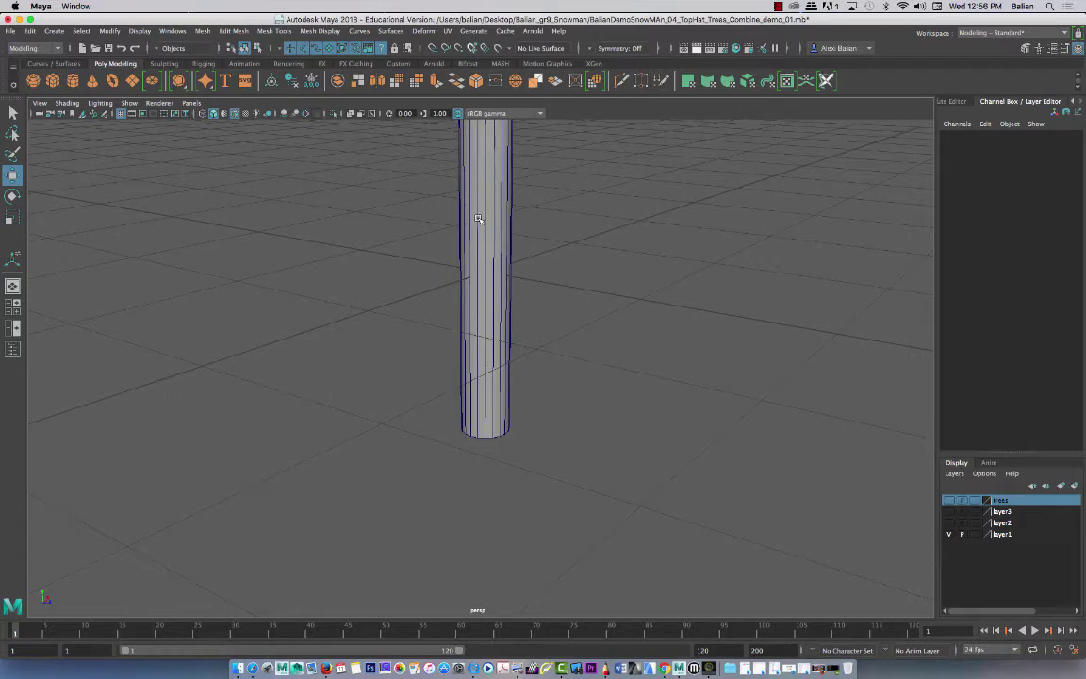
right_click_drag(479, 218, 446, 195, "alt")
middle_click_drag(446, 194, 415, 235, "alt")
right_click_drag(415, 234, 491, 260, "alt")
middle_click_drag(360, 201, 393, 246, "alt")
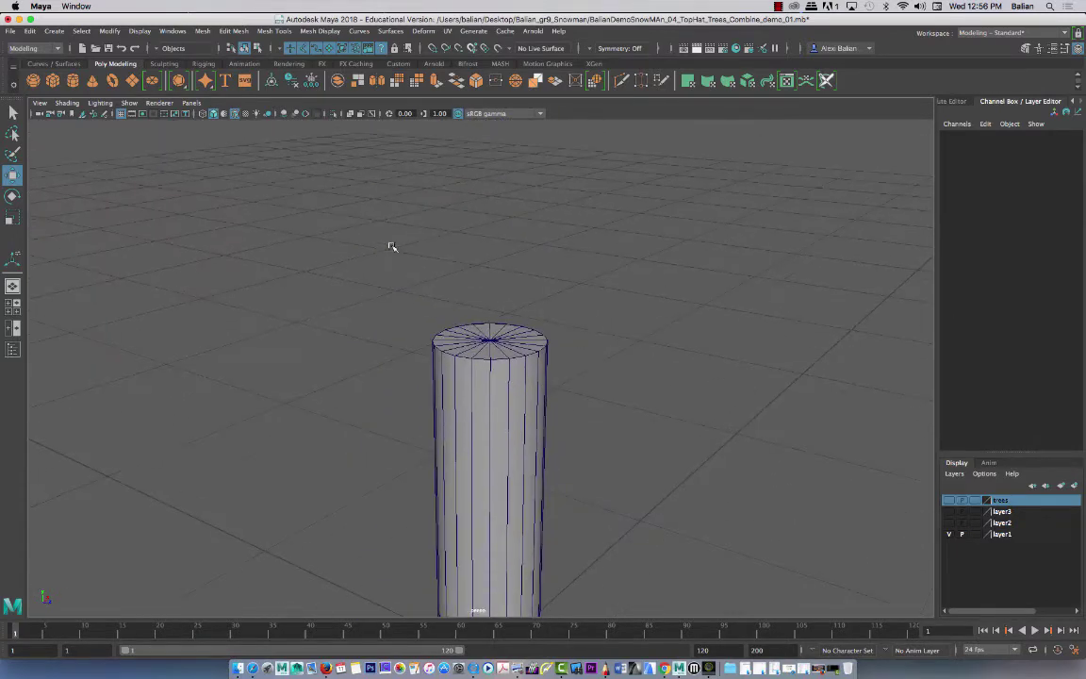
left_click(477, 360)
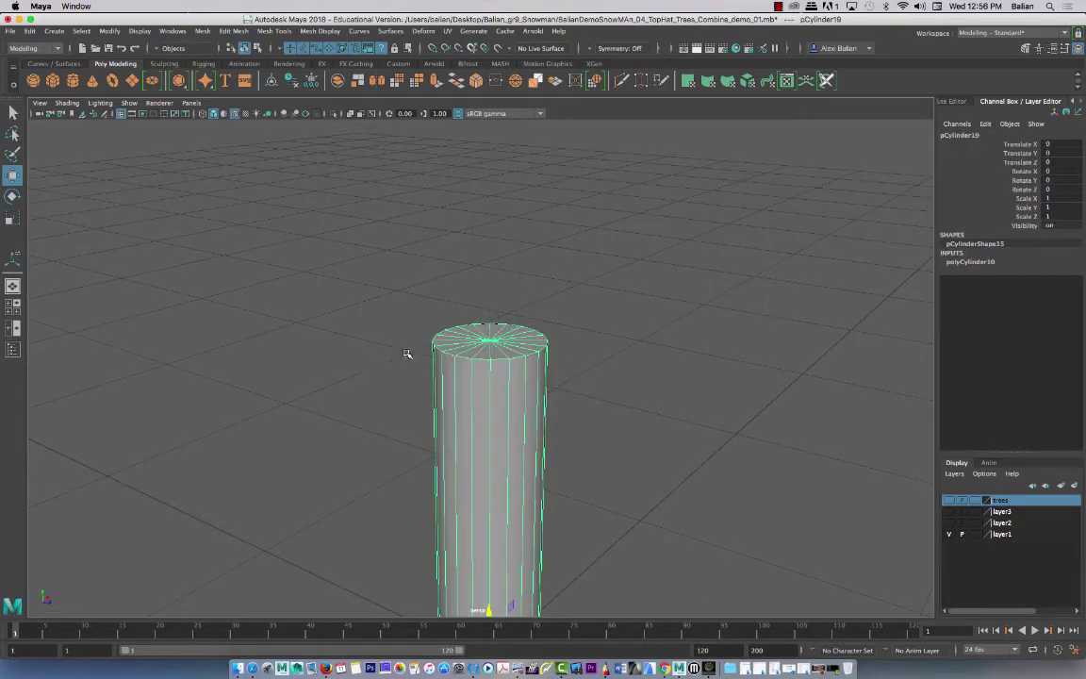
mouse_move(481, 361)
right_mouse_down()
mouse_move(497, 340)
mouse_move(480, 363)
right_mouse_up()
left_click(482, 358)
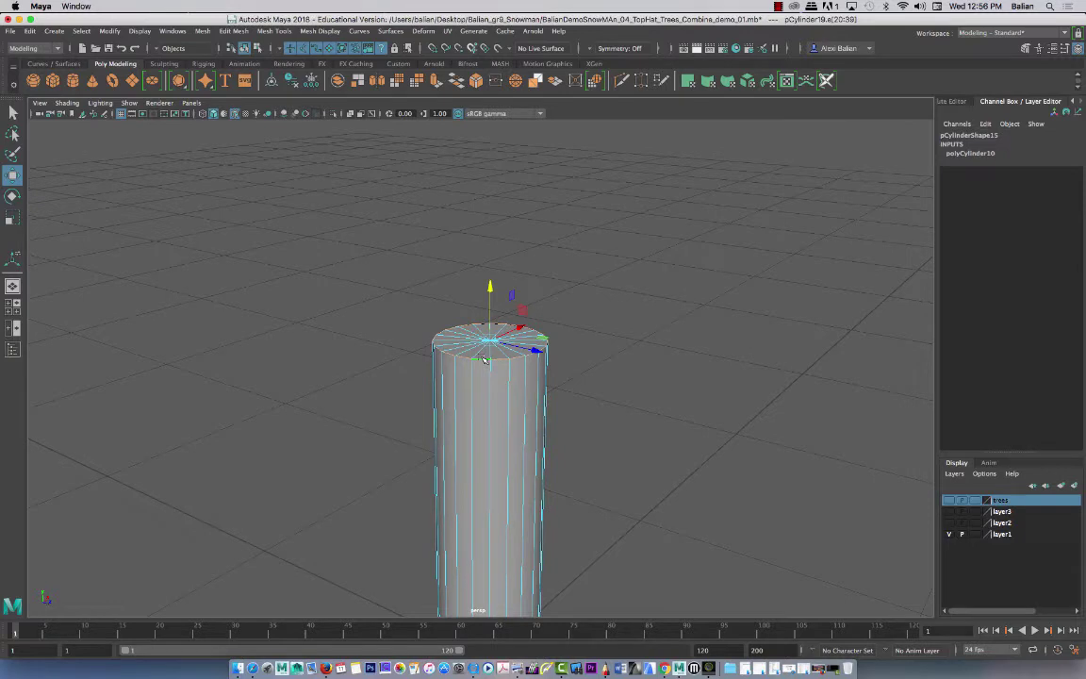
key("r")
left_click_drag(492, 333, 431, 336)
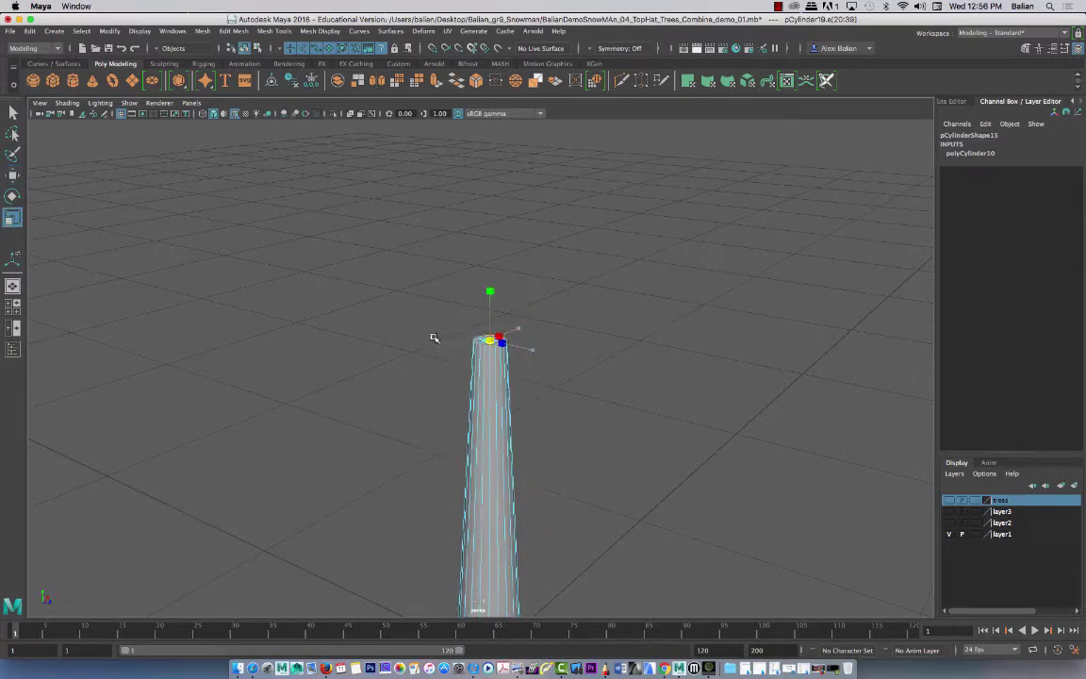
Step: Scale the tapered cylinder's bottom edge loop outward to flare it into a cone, and return to object selection mode
right_click_drag(319, 449, 237, 318, "alt")
middle_click_drag(315, 568, 301, 324, "alt")
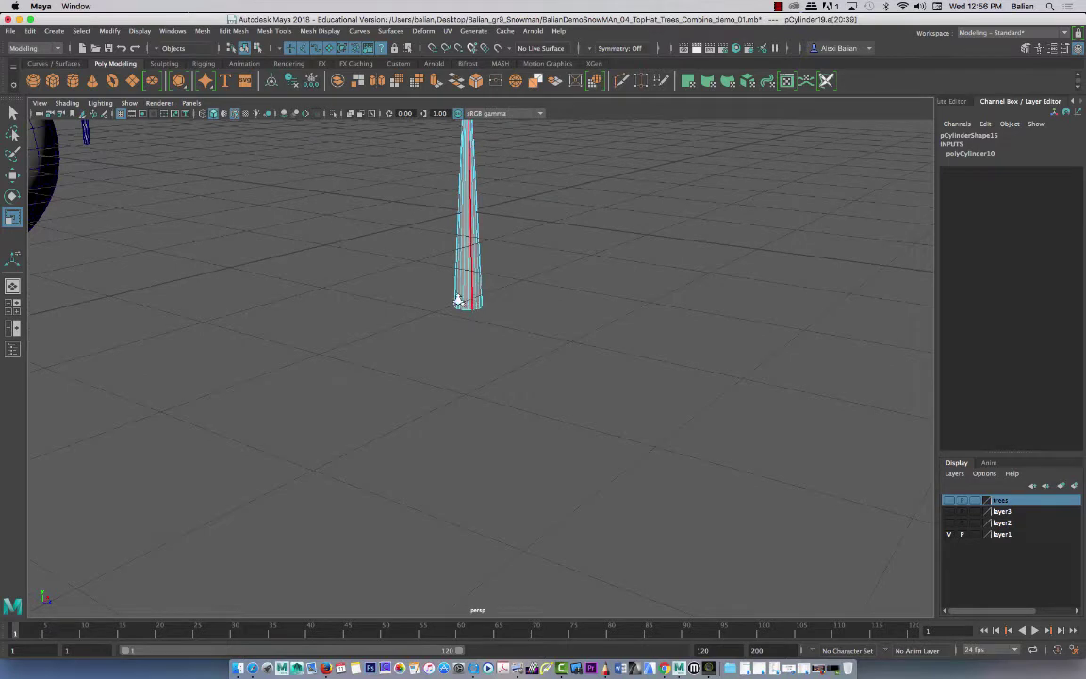
left_click_drag(459, 301, 412, 317, "alt")
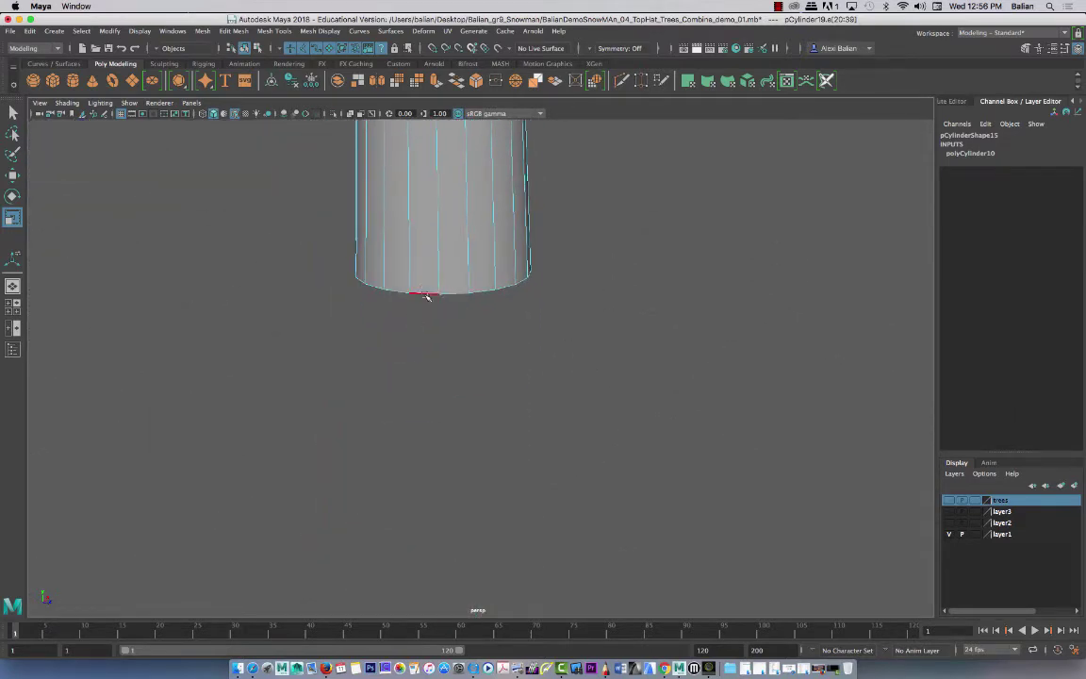
left_click(425, 293)
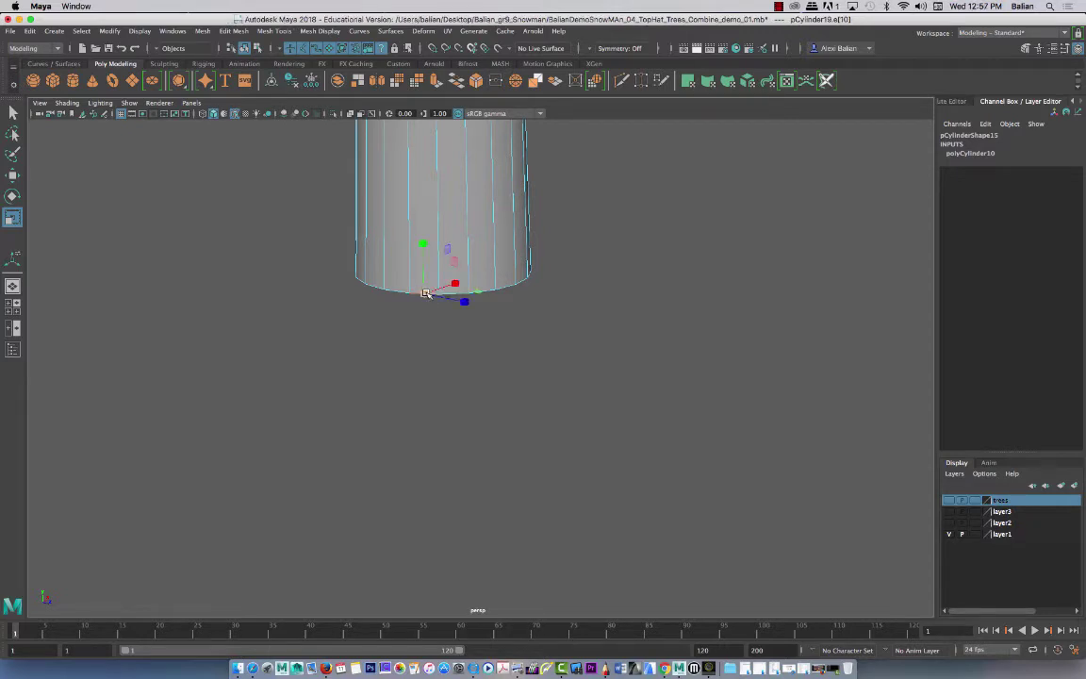
double_click(394, 289)
right_click_drag(449, 271, 649, 215, "alt")
left_click(13, 112)
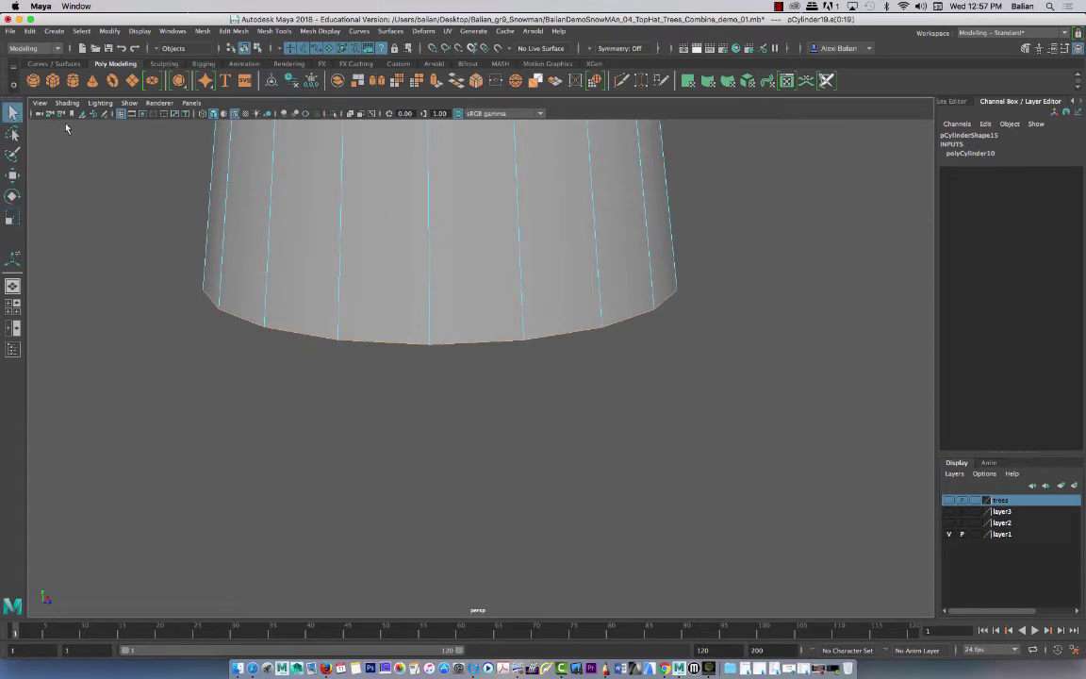
right_click_drag(405, 250, 460, 231)
Step: Create a second polygon cylinder for the tree trunk and set its radius to 0.1
right_click_drag(406, 363, 160, 174, "alt")
right_click_drag(362, 341, 498, 445, "alt")
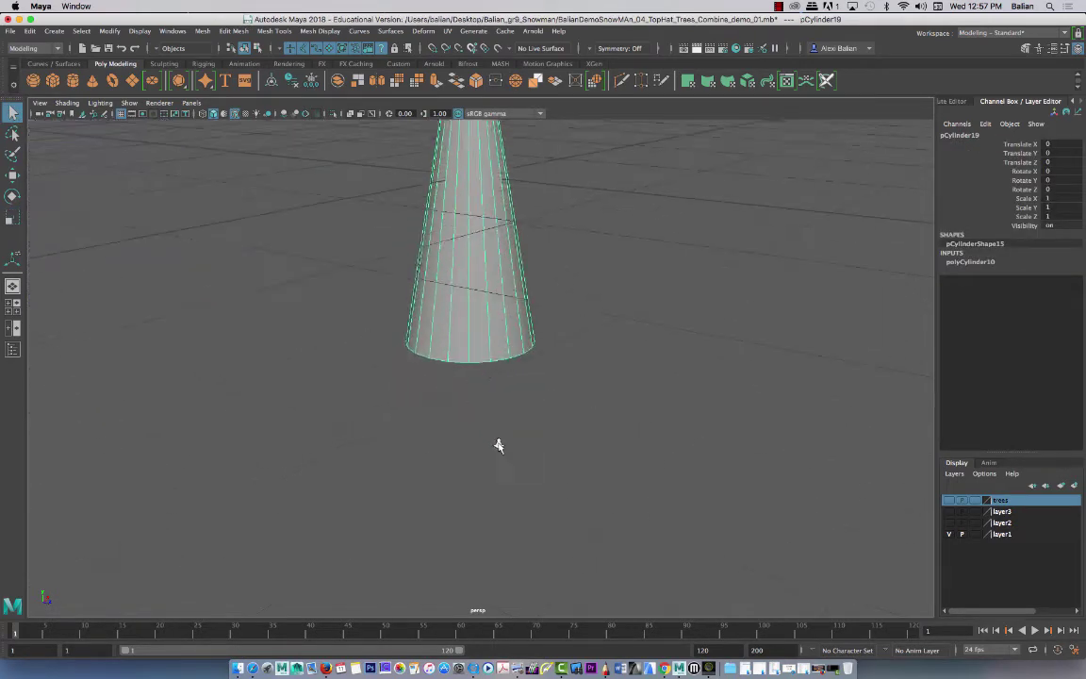
left_click_drag(499, 445, 377, 353, "alt")
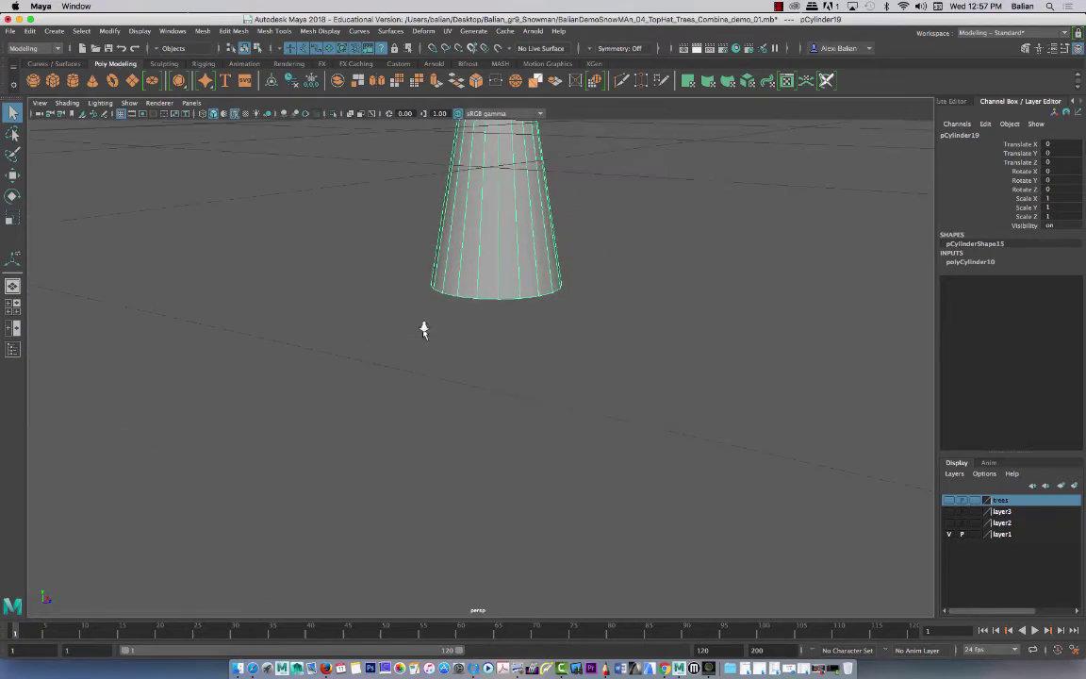
right_click_drag(423, 327, 304, 264, "alt")
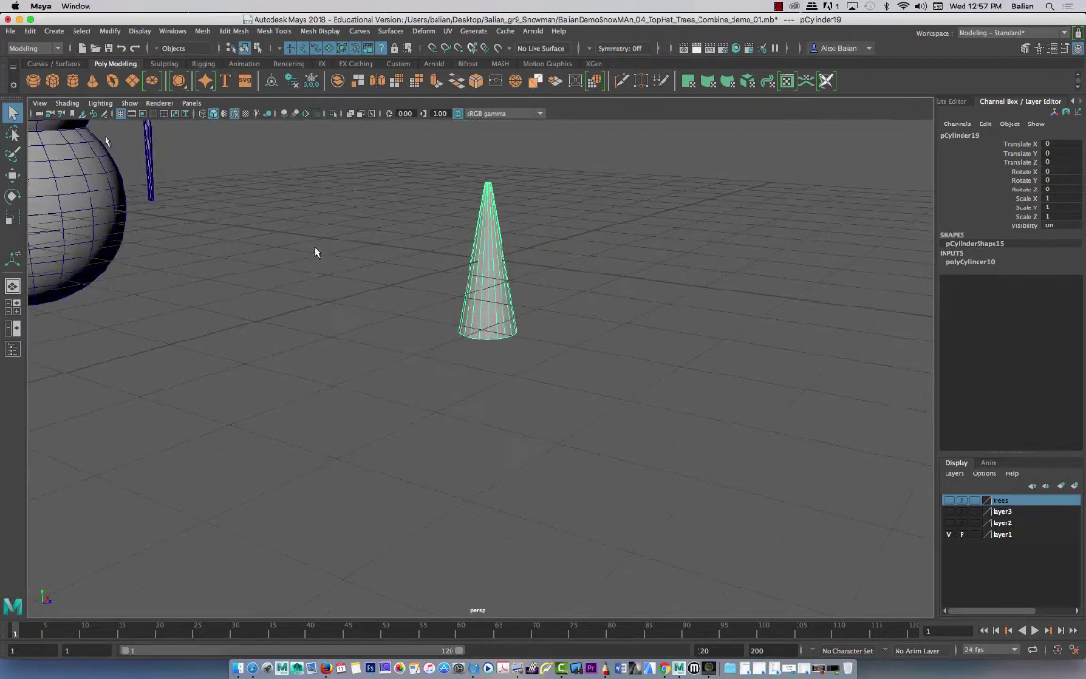
left_click(72, 80)
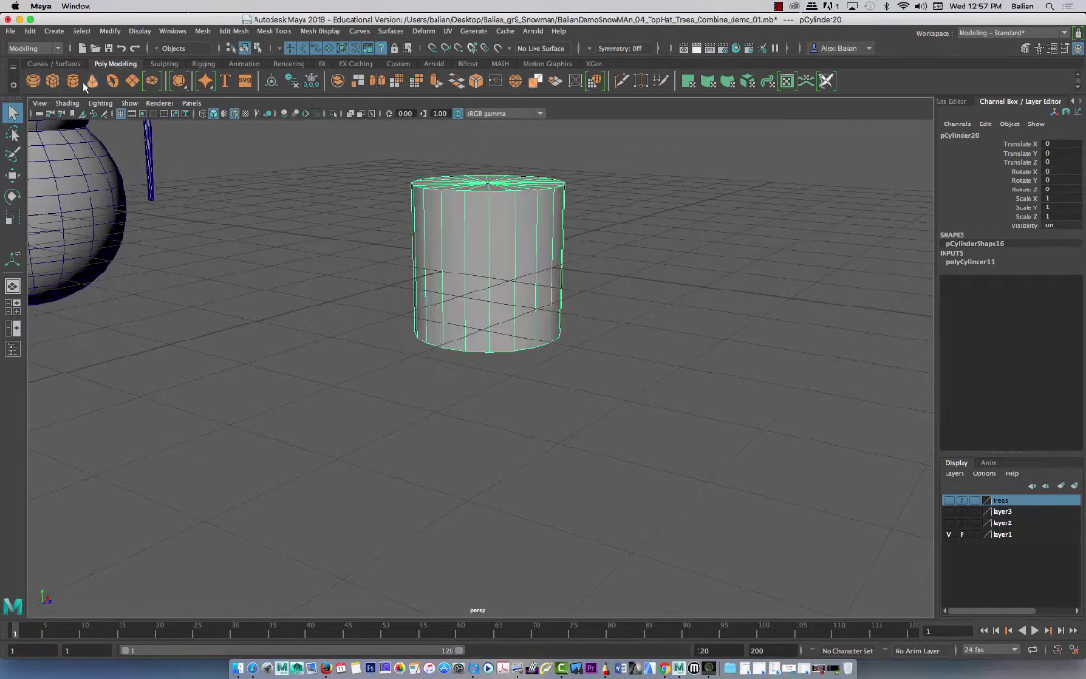
left_click(970, 262)
left_click(1064, 272)
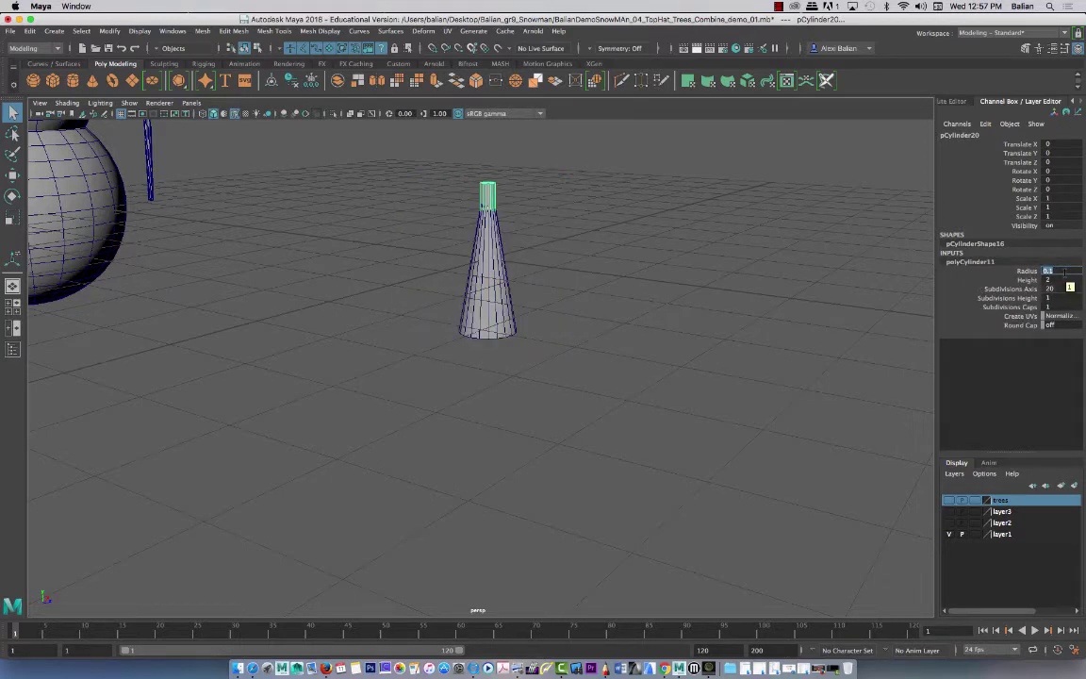
Step: Move the trunk cylinder down below the cone to about -1.289 in Y and shorten it to a Y scale of about 0.212
left_click(13, 172)
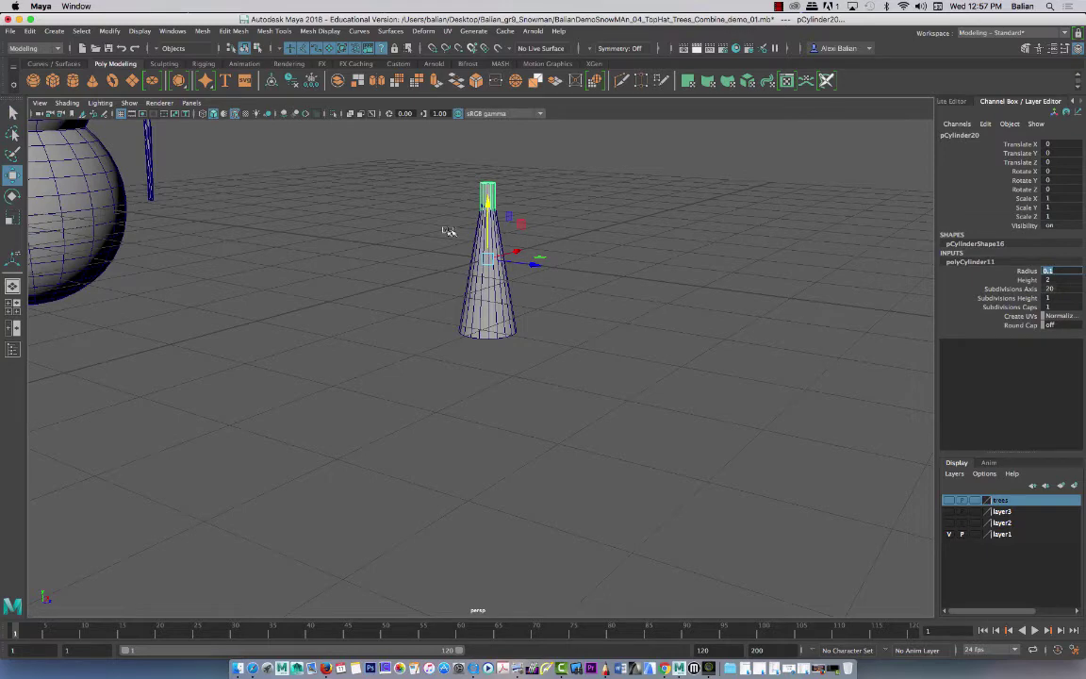
left_click_drag(488, 231, 486, 349)
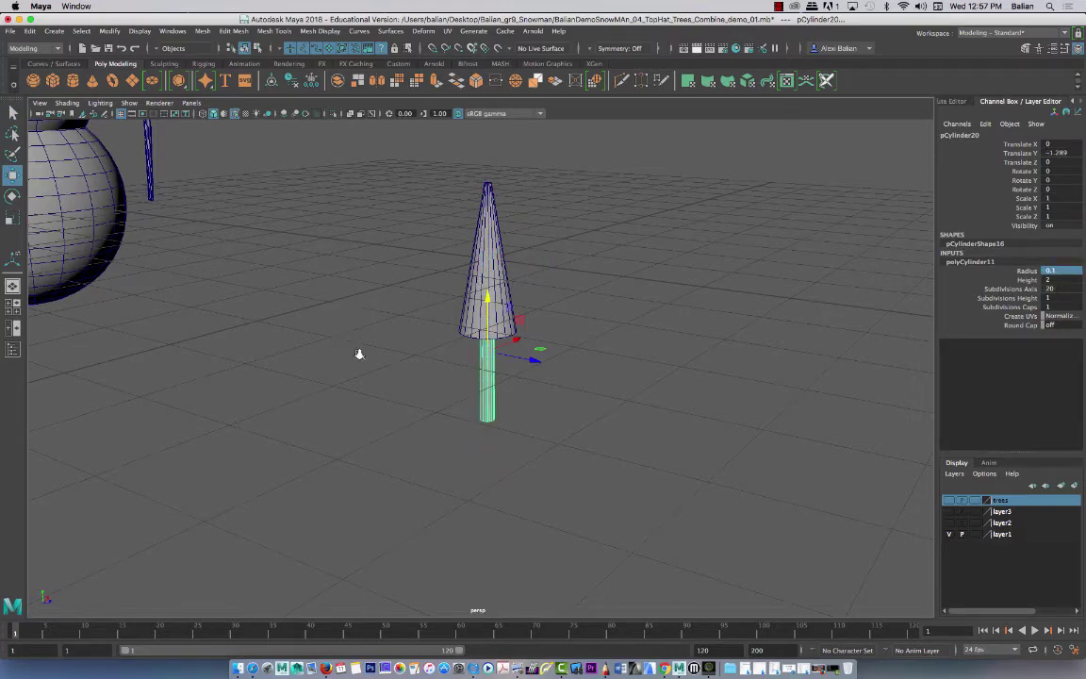
mouse_move(359, 353)
left_mouse_down("alt")
mouse_move(341, 309)
mouse_move(351, 336)
left_mouse_up("alt")
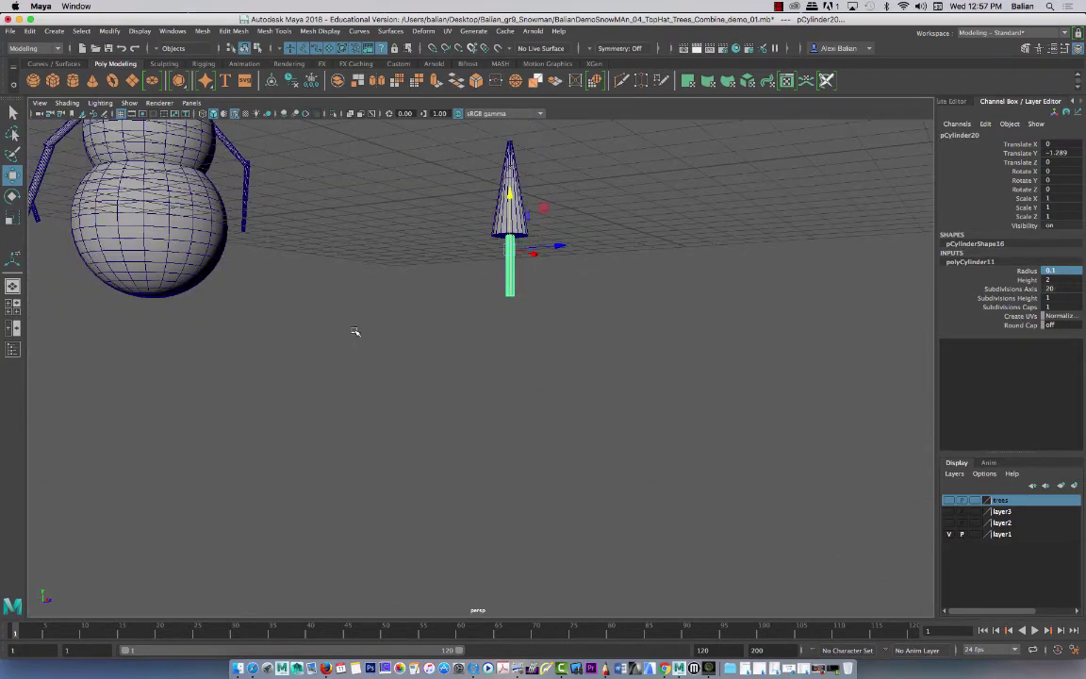
key("r")
left_click_drag(514, 203, 510, 244)
Step: Move the shortened trunk up to about -1.107 in Y so its top meets the base of the cone
left_click_drag(415, 281, 353, 262, "alt")
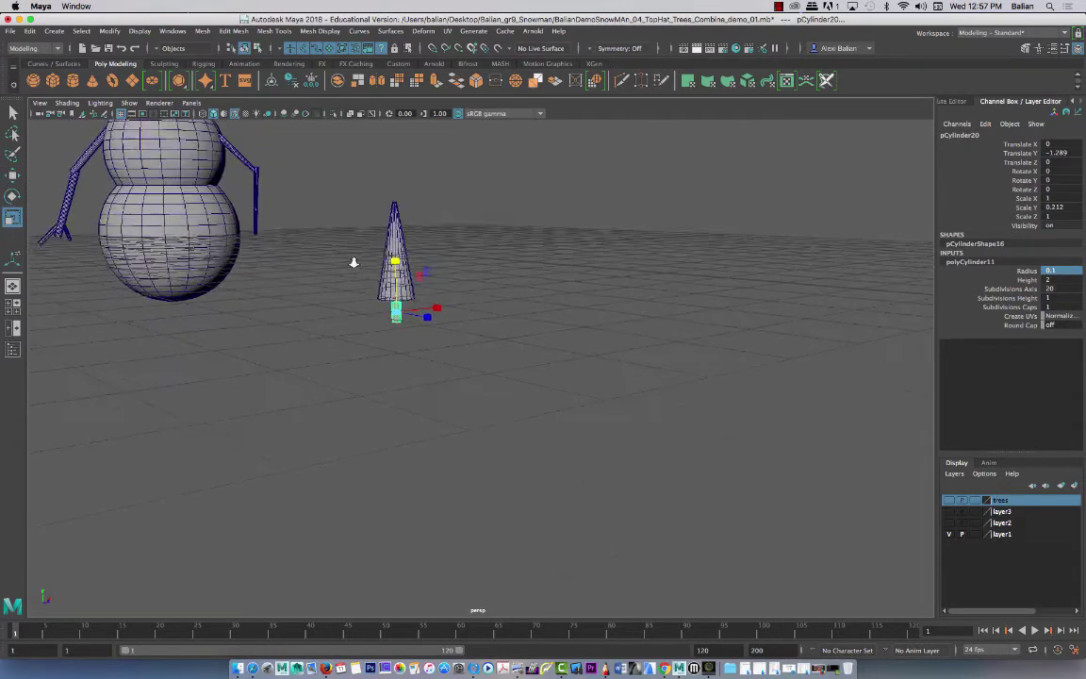
right_click_drag(353, 262, 528, 429, "alt")
middle_click_drag(233, 292, 424, 367, "alt")
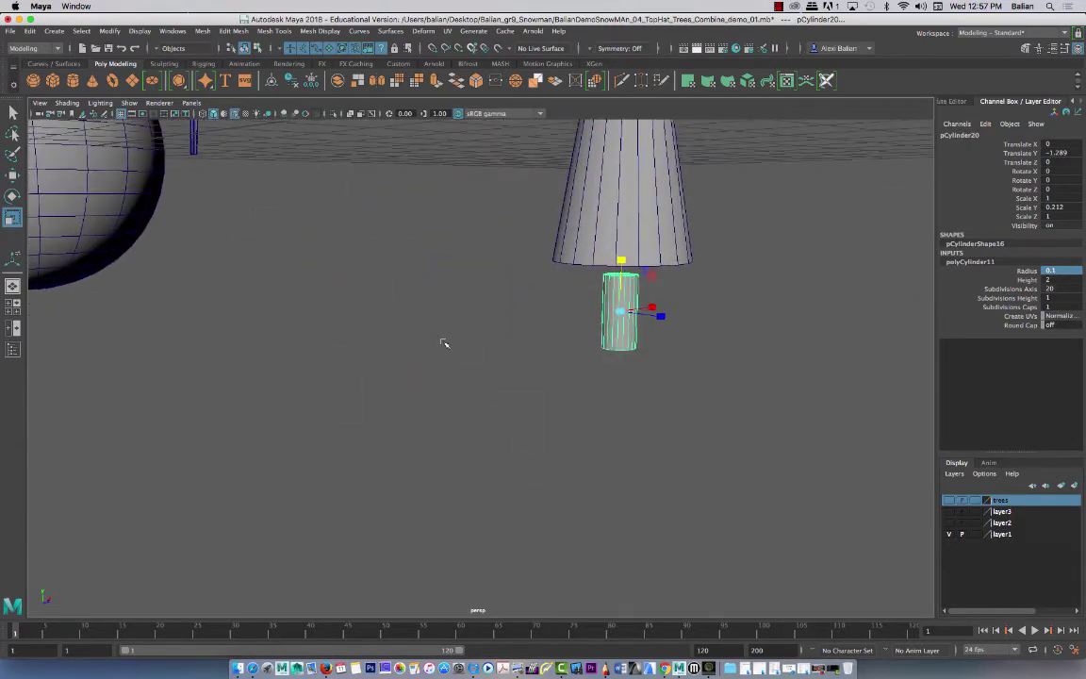
key("w")
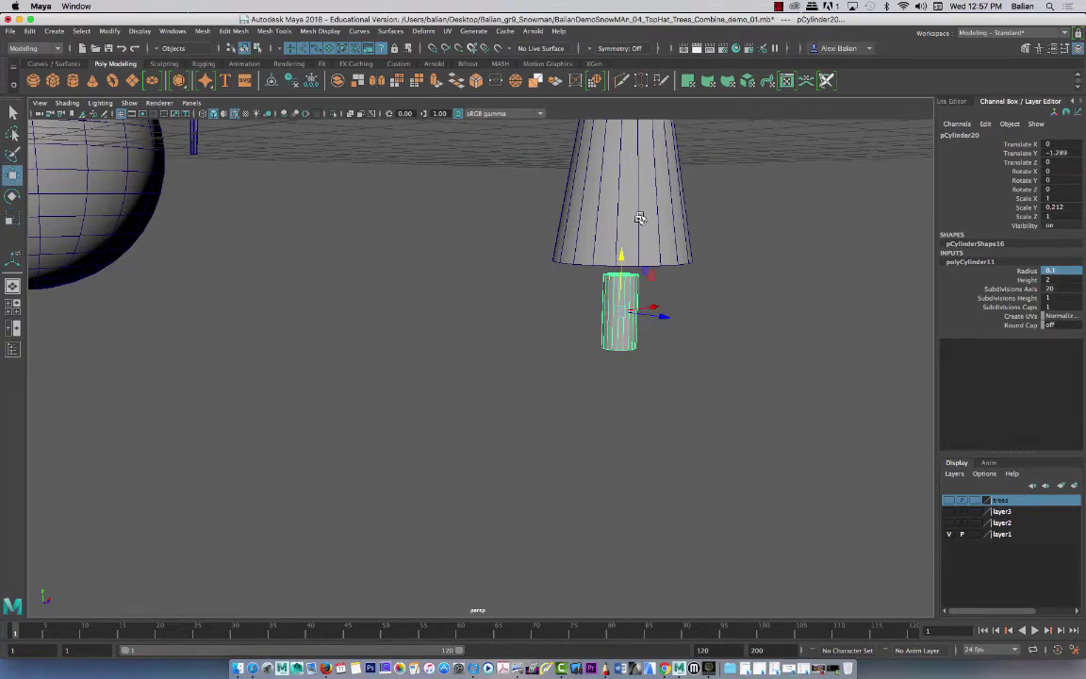
left_click_drag(621, 256, 622, 228)
Step: Scale the trunk's bottom edge loop slightly outward to widen its foot, and return to object selection mode
right_click_drag(573, 266, 592, 324, "alt")
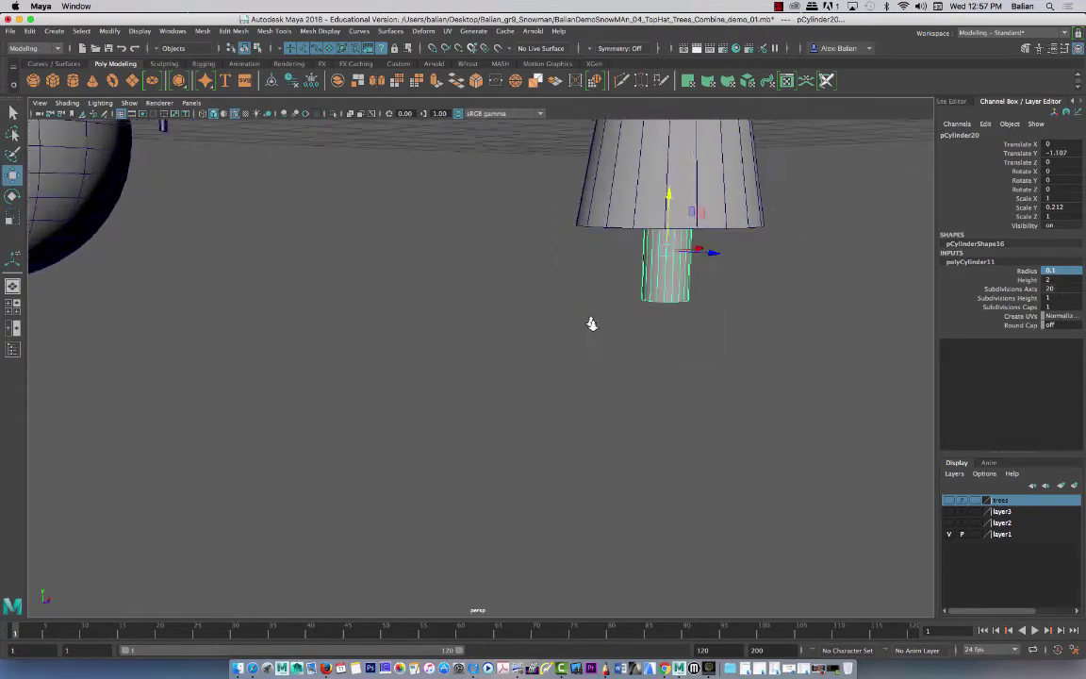
left_click_drag(591, 323, 471, 292, "alt")
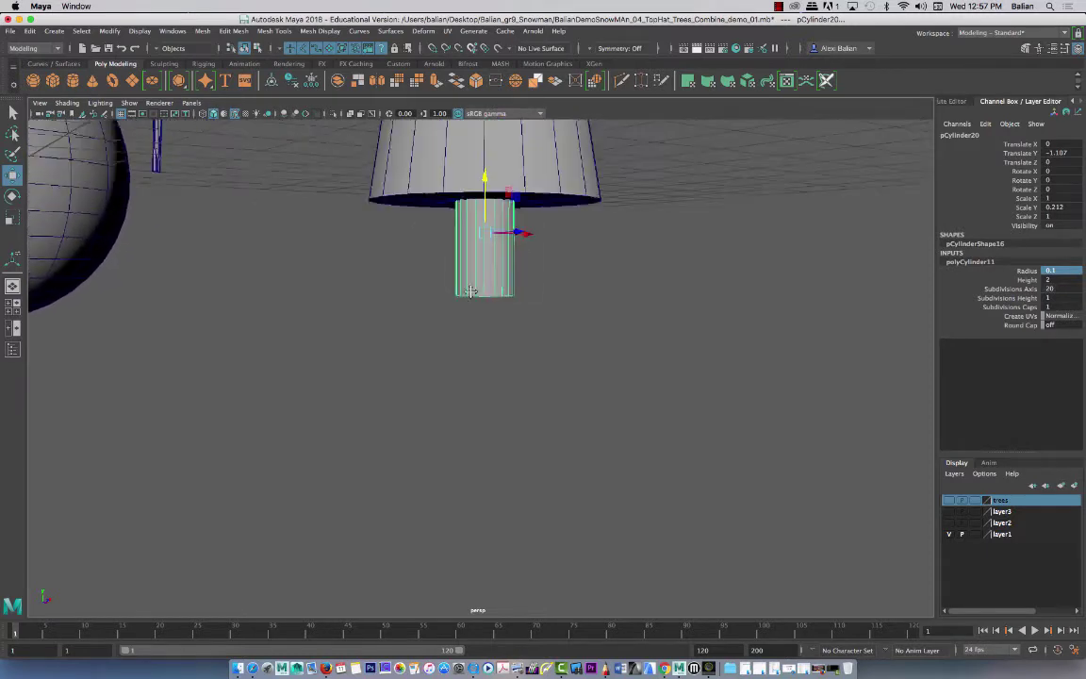
middle_click_drag(470, 291, 468, 285, "alt")
right_click_drag(468, 286, 523, 340, "alt")
middle_click_drag(524, 340, 456, 319, "alt")
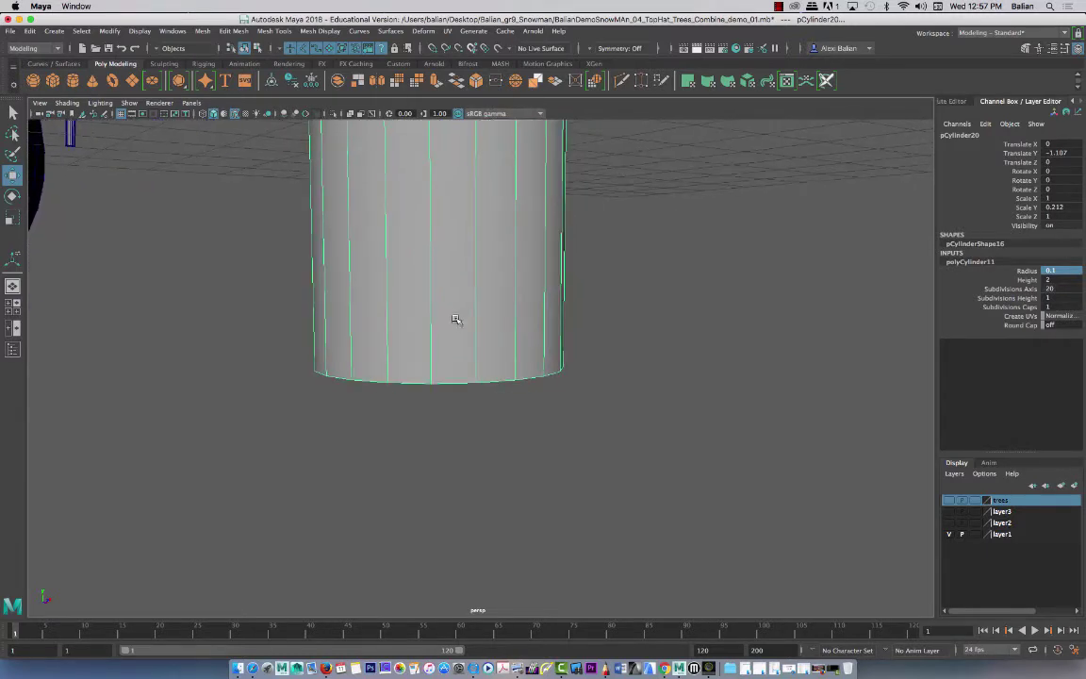
right_click_drag(451, 341, 451, 311)
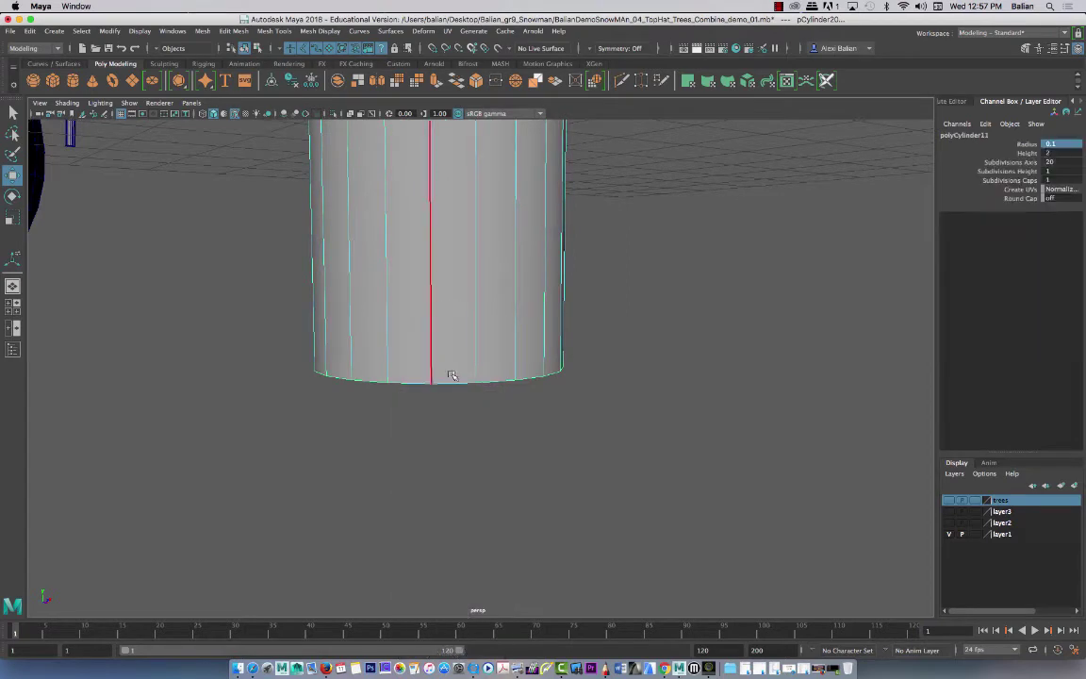
double_click(447, 381)
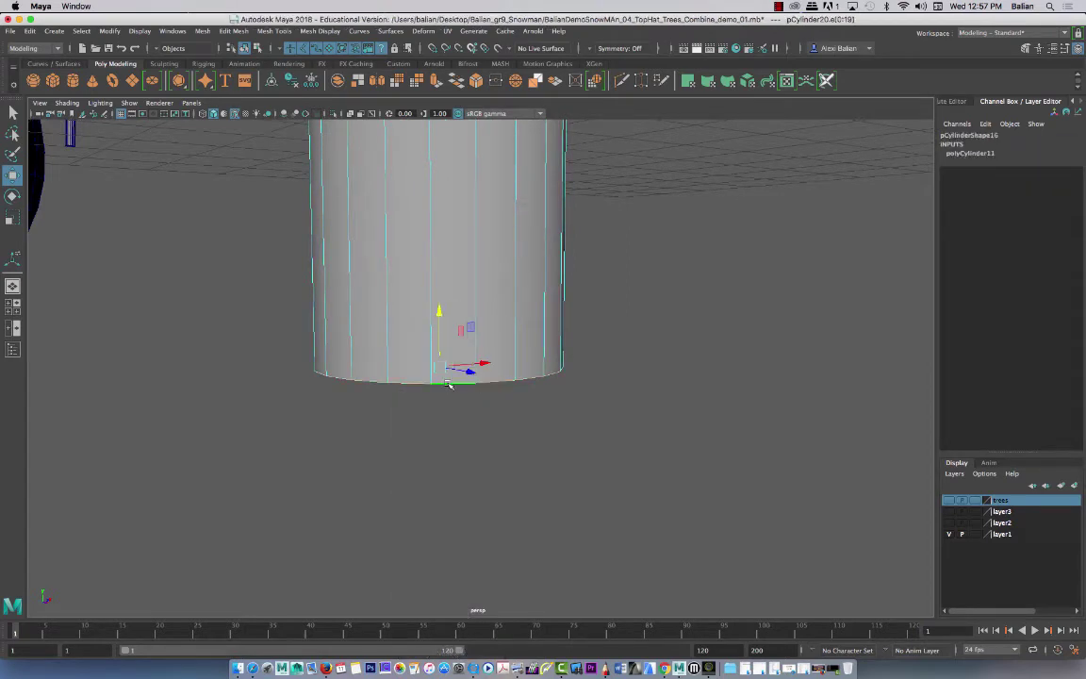
key("r")
left_click_drag(438, 366, 483, 350)
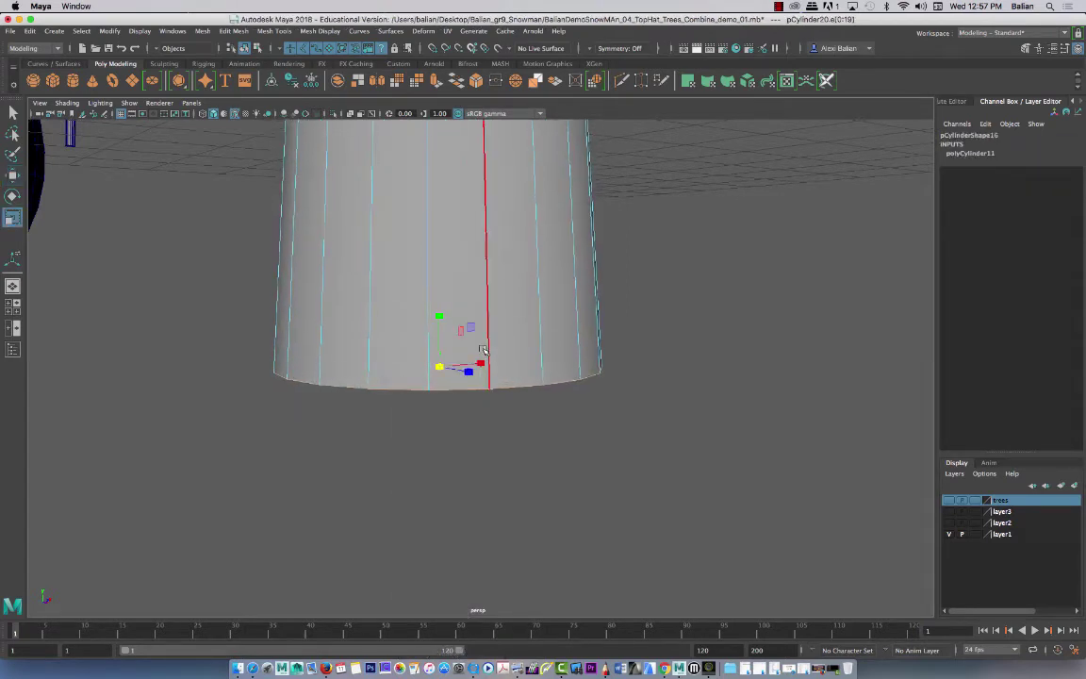
right_click_drag(409, 232, 454, 206)
key("w")
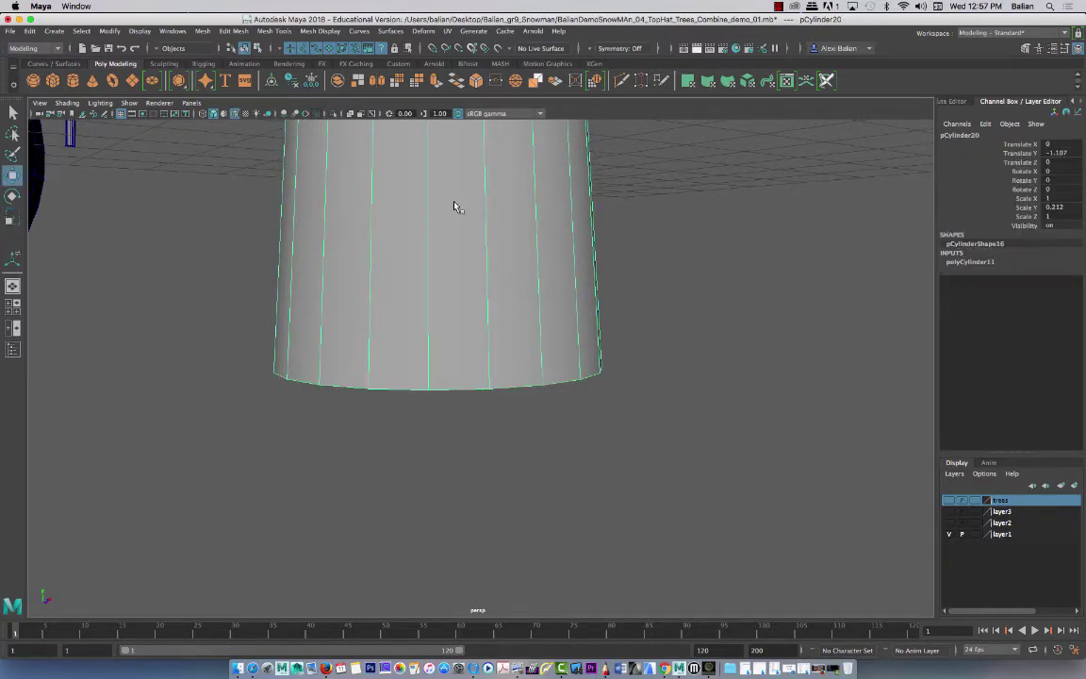
Step: Duplicate the tree's cone and trunk together and move the copy along X, with the trunk at about 5.73
right_click_drag(410, 330, 293, 244, "alt")
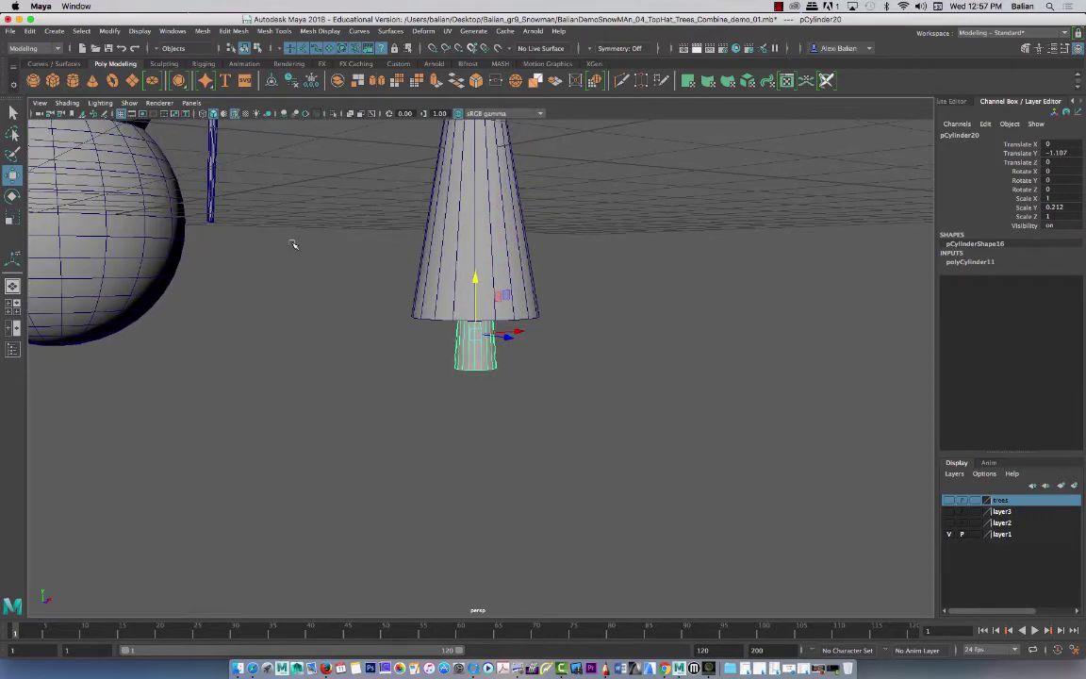
left_click(210, 167)
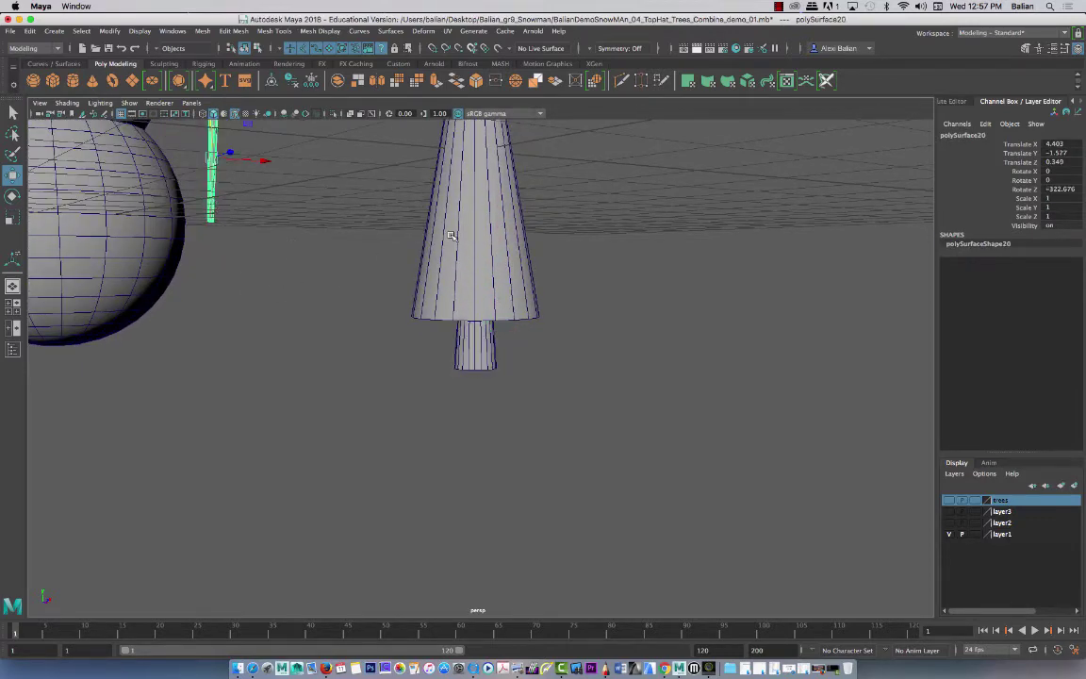
right_click_drag(333, 309, 175, 243, "alt")
middle_click_drag(275, 364, 347, 436, "alt")
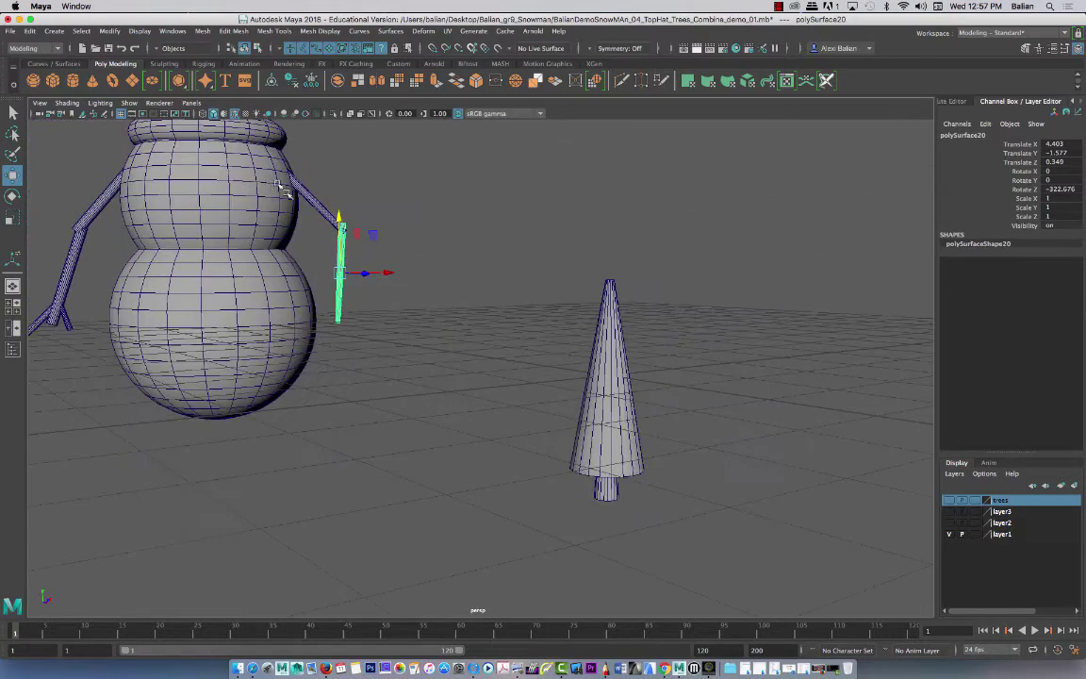
right_click_drag(551, 395, 622, 517, "alt")
middle_click_drag(509, 468, 439, 394, "alt")
right_click_drag(439, 394, 335, 274, "alt")
left_click(497, 349)
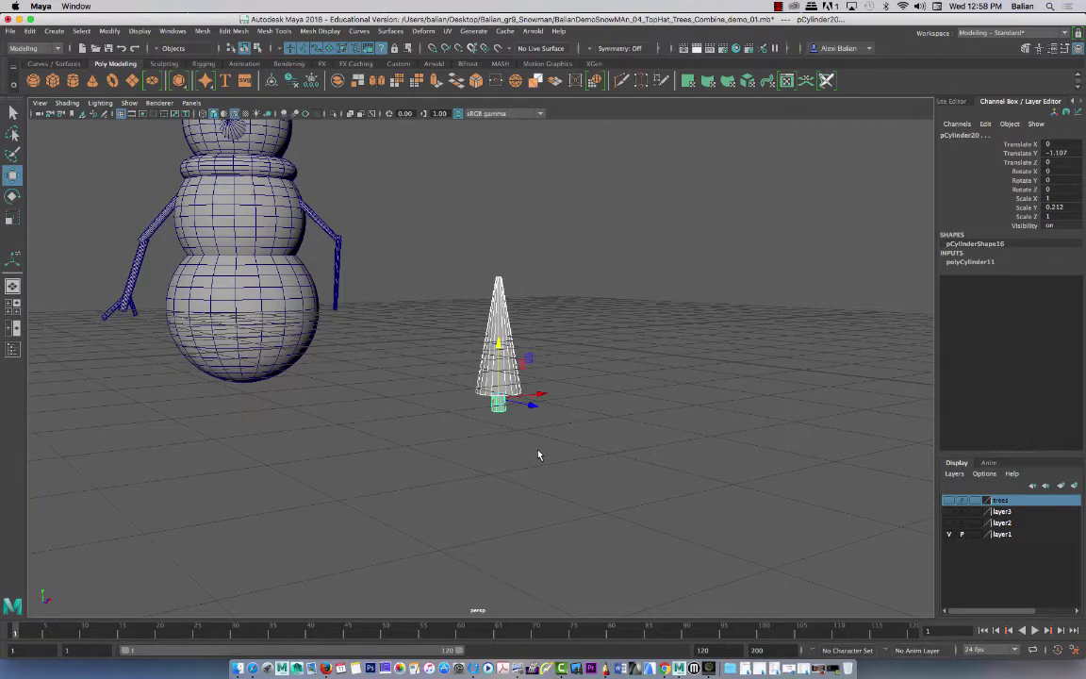
key("ctrl+d")
left_click_drag(535, 395, 738, 372)
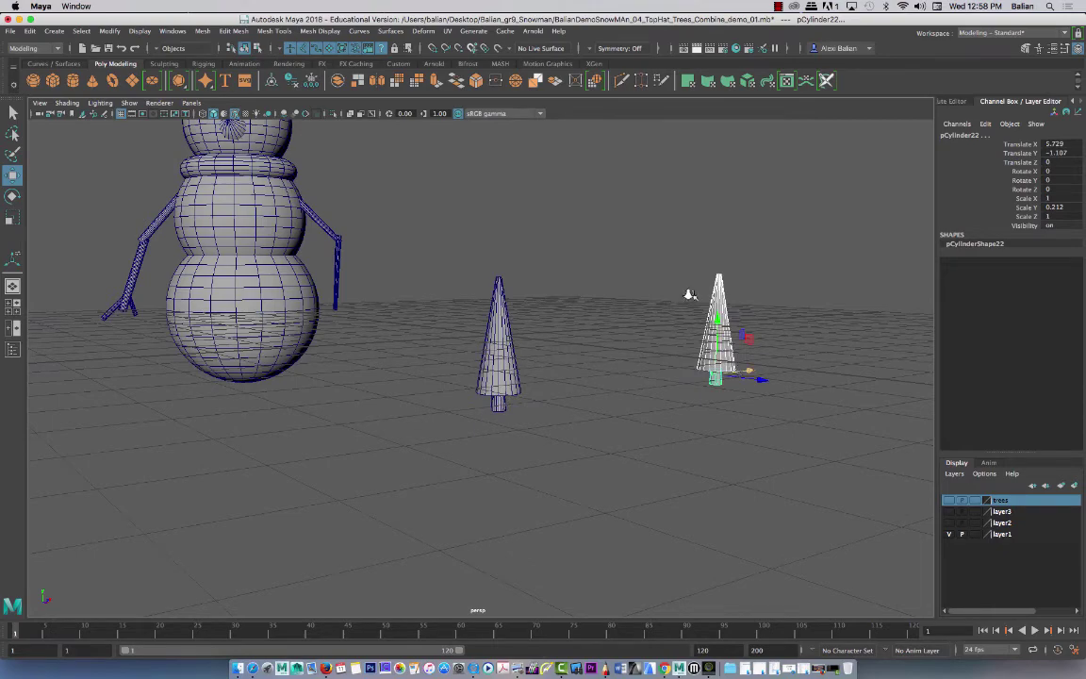
Step: Select the original tree's cone and trunk together and move them along X toward the copy, by about 2.26
right_click_drag(689, 294, 775, 441, "alt")
left_click(552, 282)
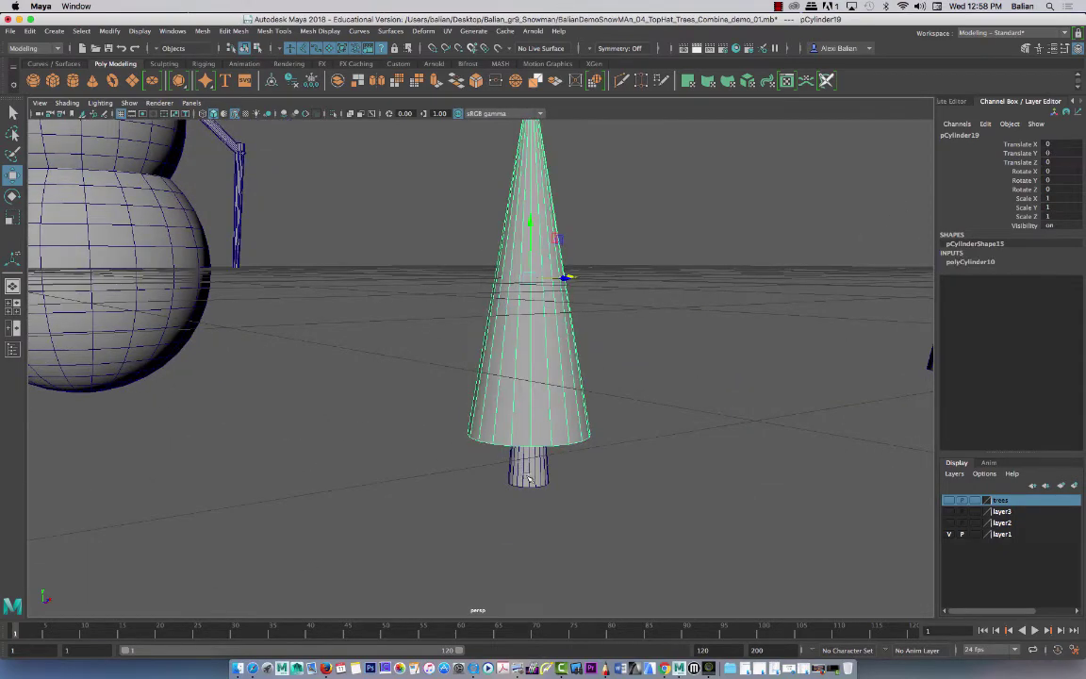
left_click(545, 460, "shift")
left_click_drag(584, 440, 769, 401)
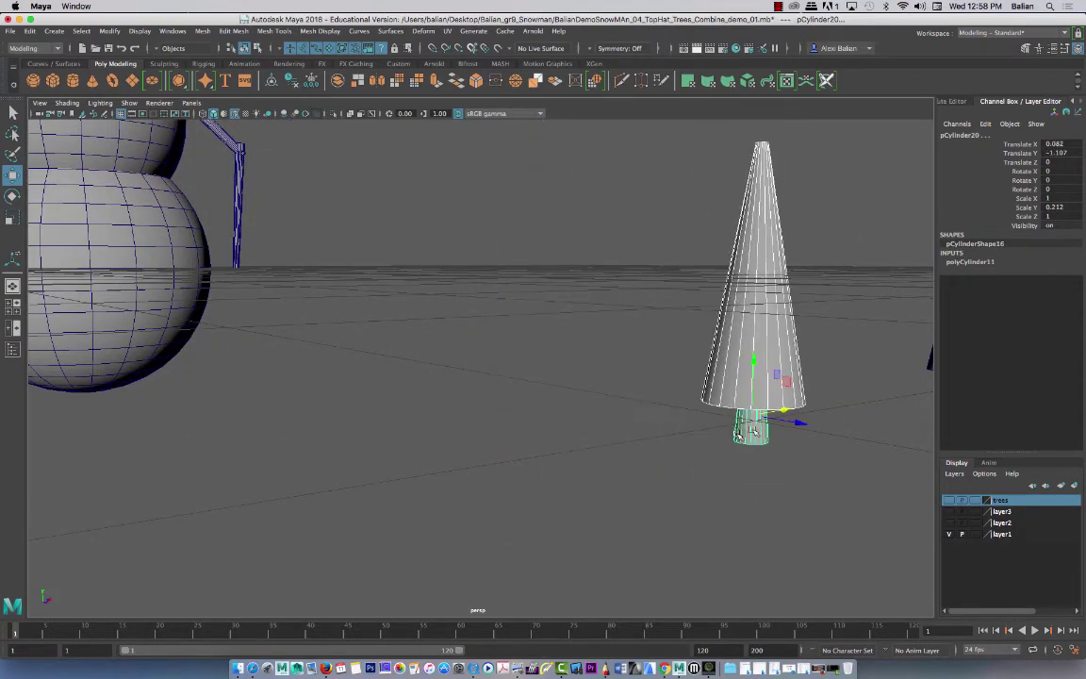
right_click_drag(453, 398, 534, 387, "alt")
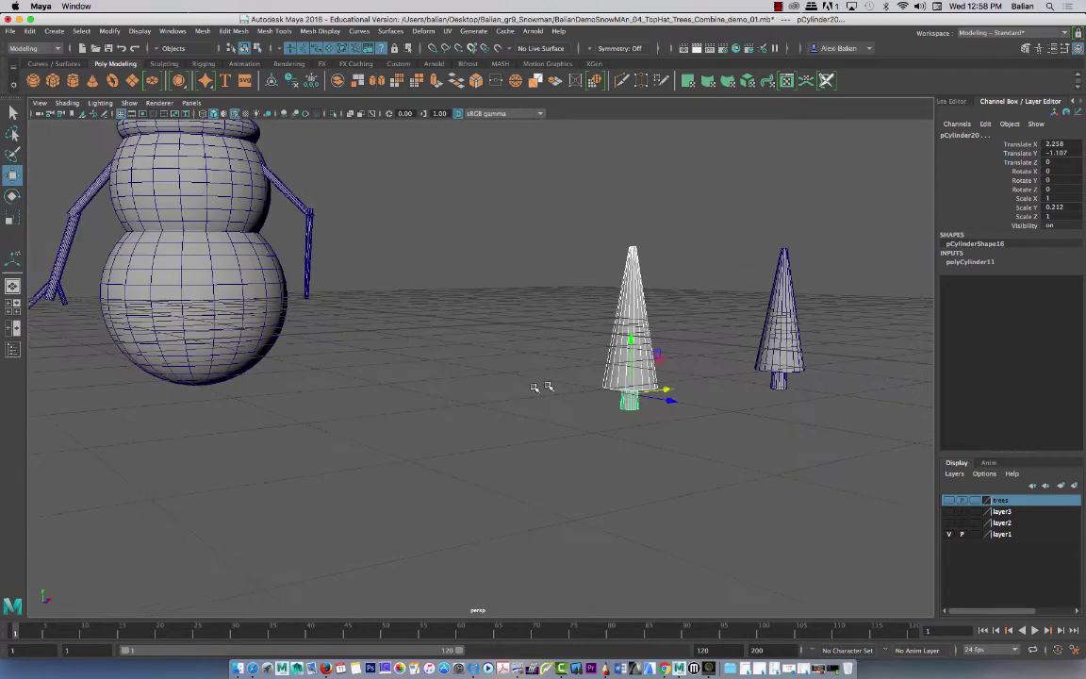
Step: Select the cones and trunks of both trees together and move them along X, with the copy's trunk at about 5.39
left_click(784, 311)
left_click(779, 379, "shift")
mouse_move(809, 368)
left_mouse_down()
mouse_move(514, 412)
mouse_move(826, 374)
mouse_move(811, 385)
left_mouse_up()
right_click_drag(480, 424, 451, 406, "alt")
left_click_drag(451, 405, 557, 310, "alt")
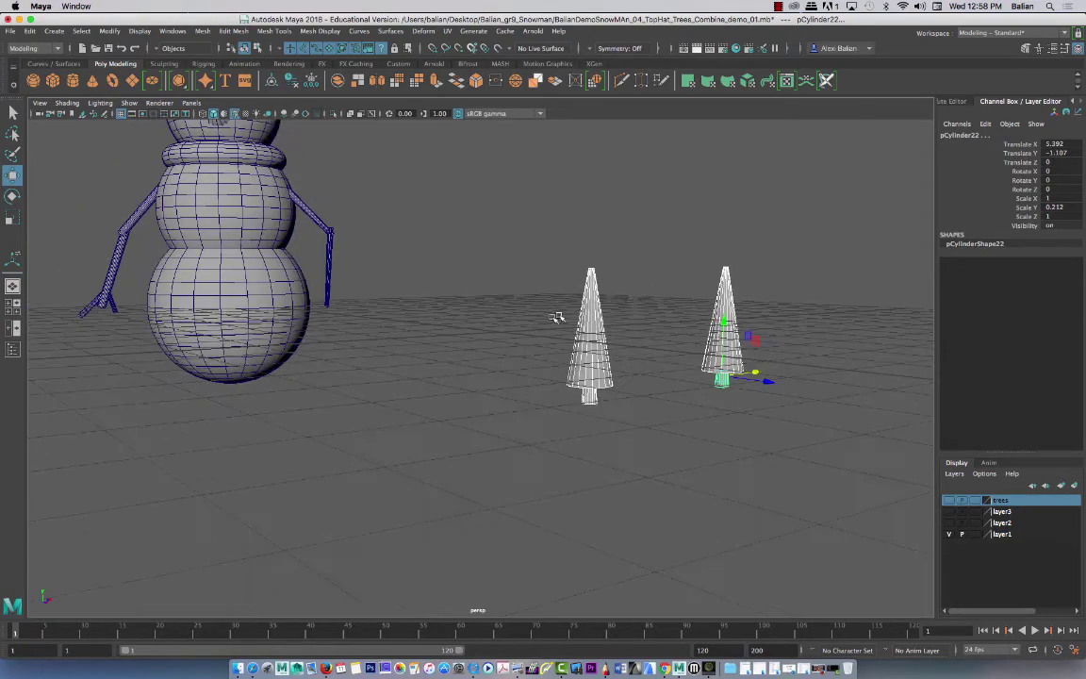
left_click_drag(395, 406, 396, 379, "alt")
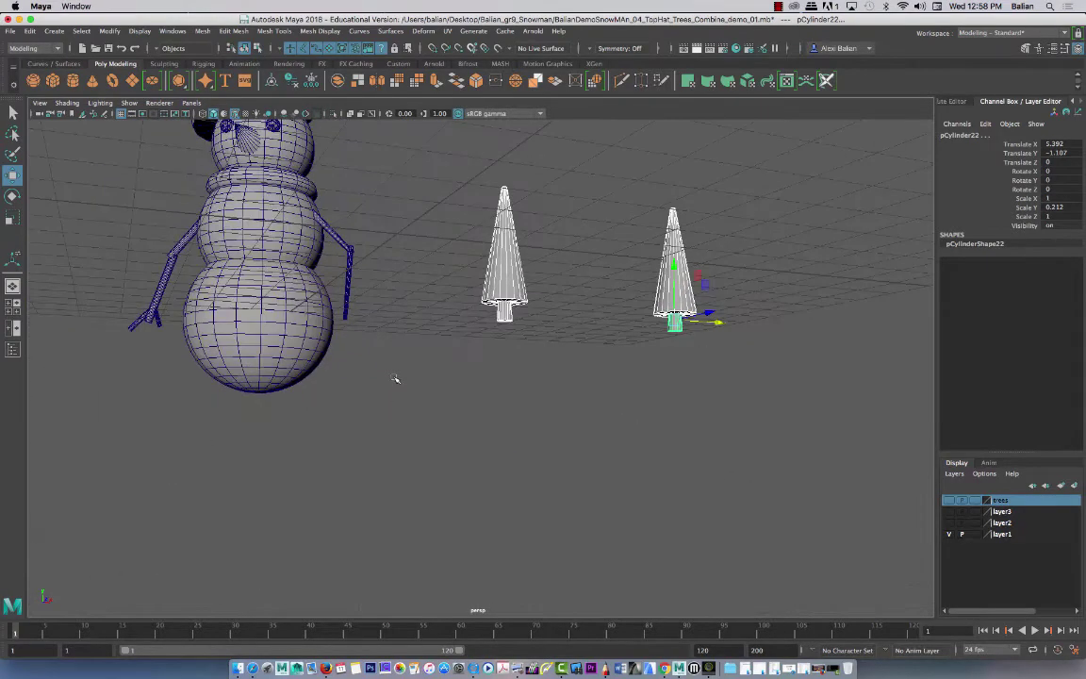
left_click(629, 318)
left_click(674, 316)
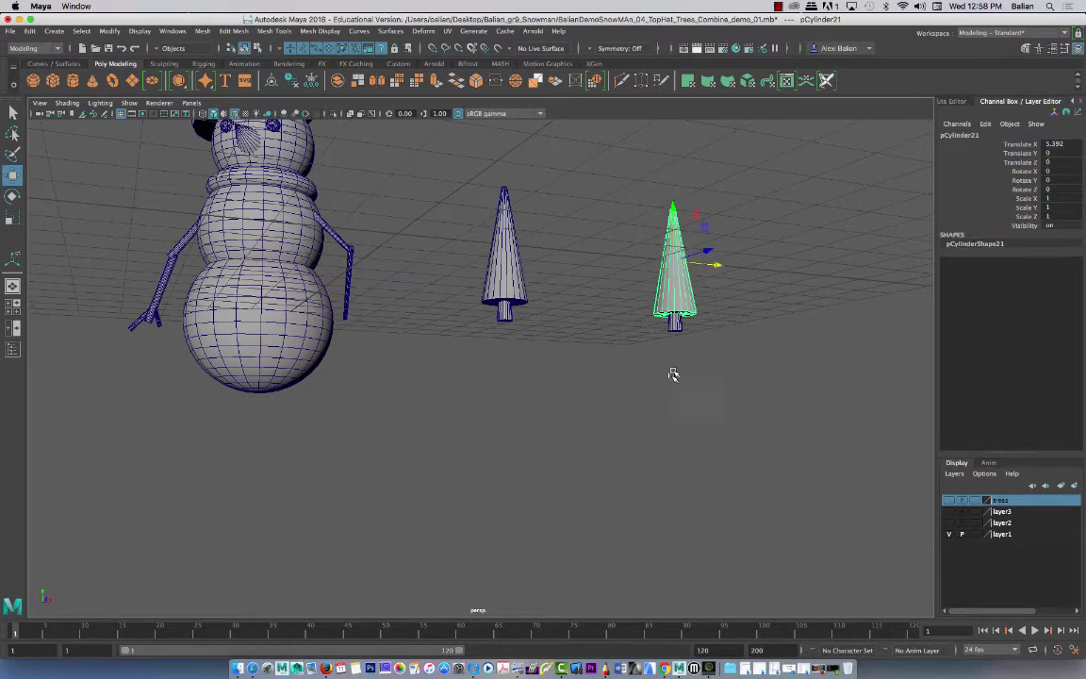
left_click(675, 326)
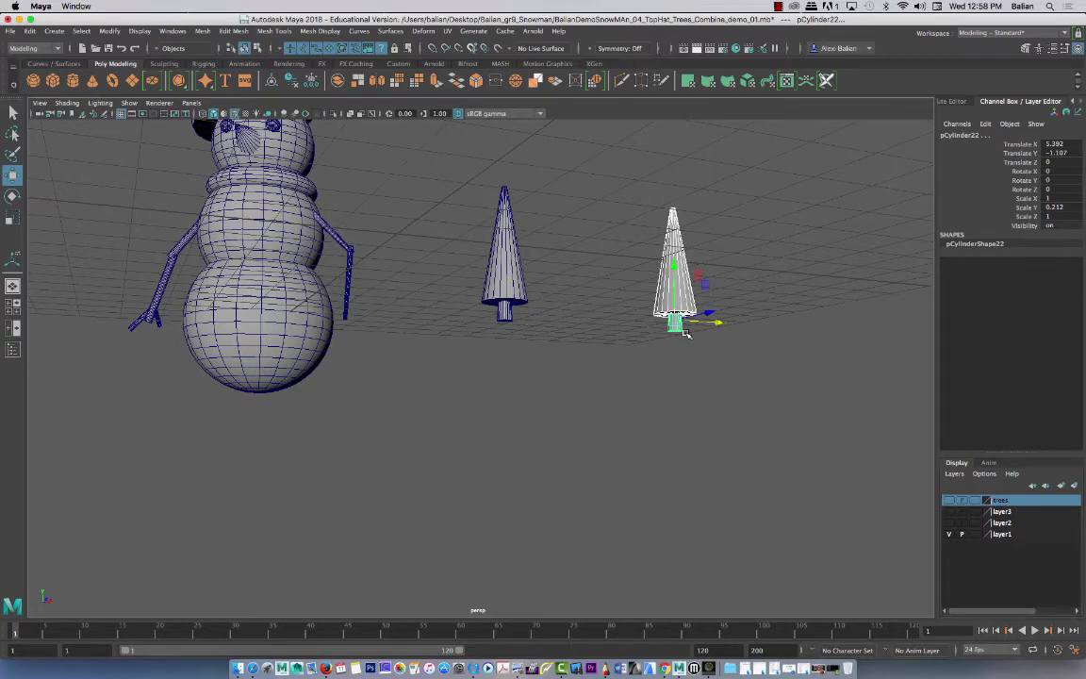
left_click(582, 230)
left_click(679, 275)
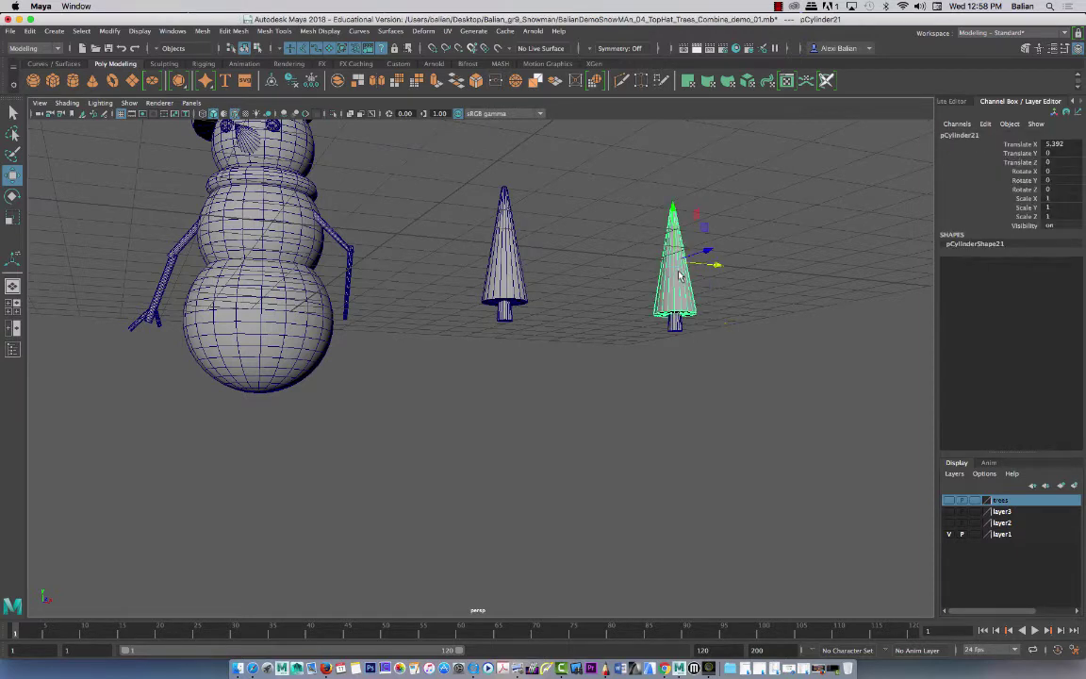
left_click(505, 268, "shift")
left_click(499, 315, "shift")
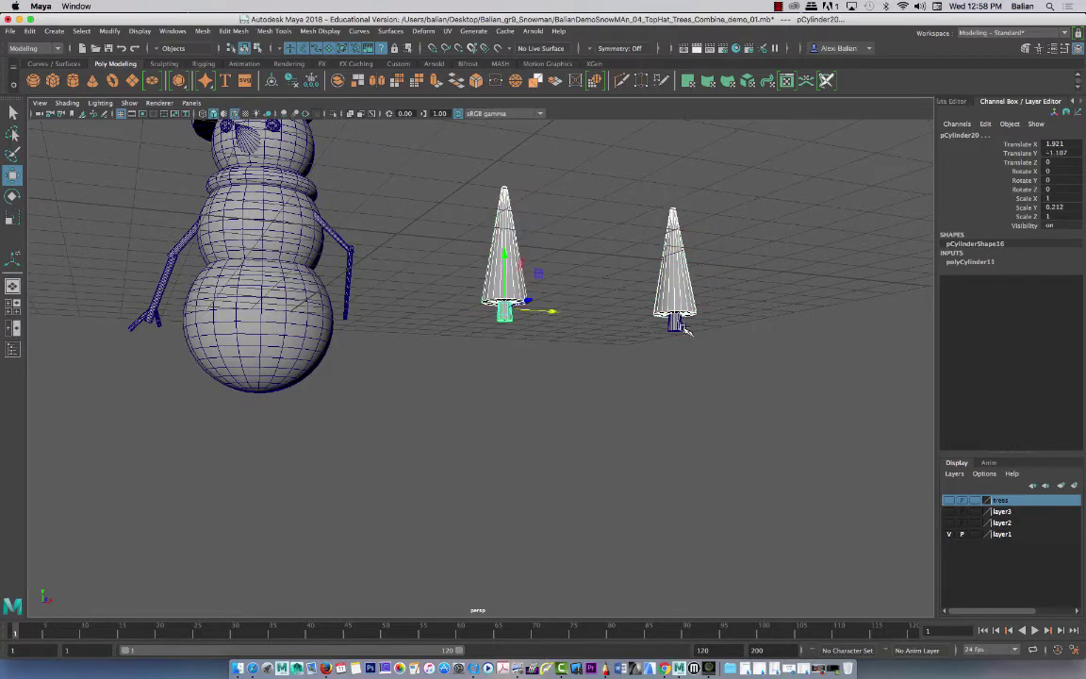
left_click(679, 324, "shift")
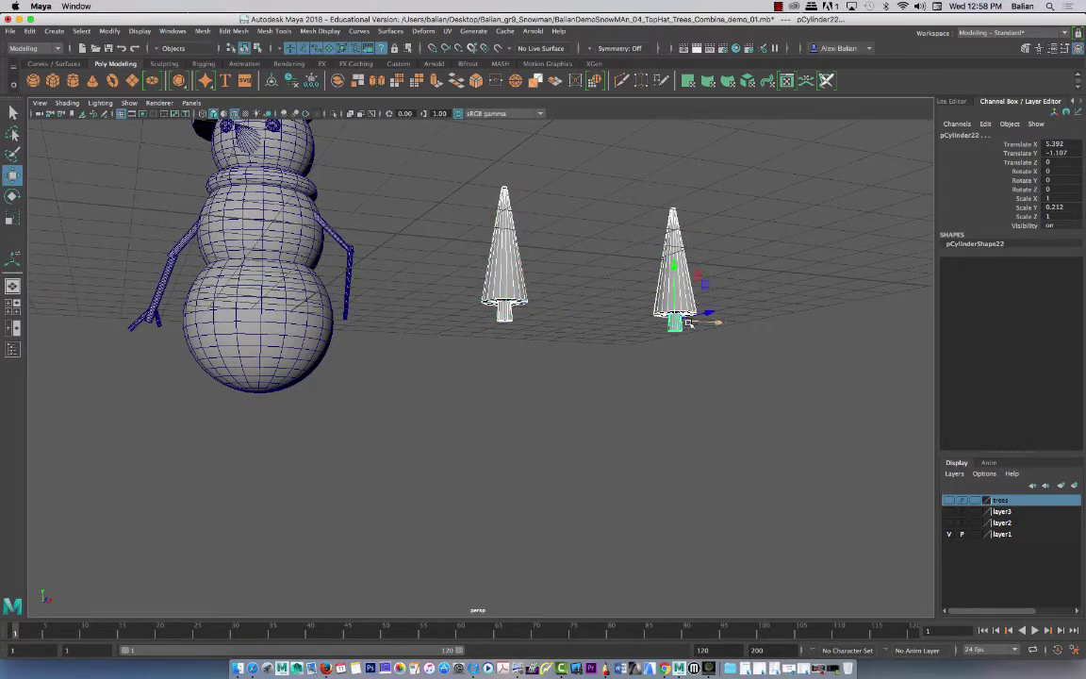
Step: Combine the original tree's cone and trunk into a single mesh and delete its construction history
left_click(453, 223)
left_click(504, 246)
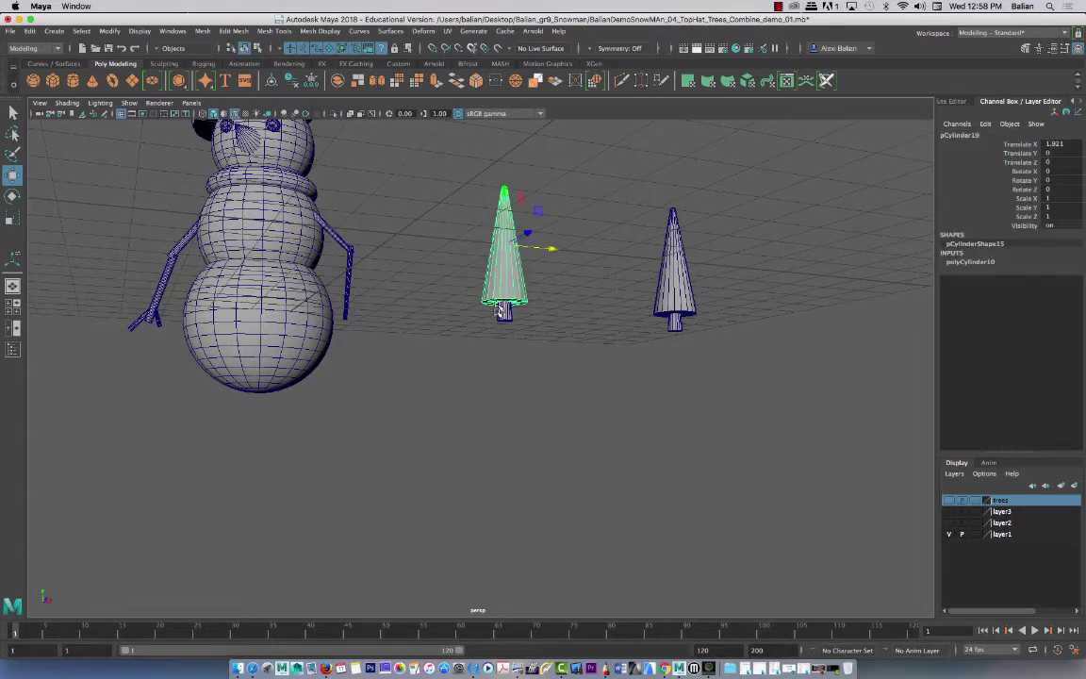
left_click(505, 321)
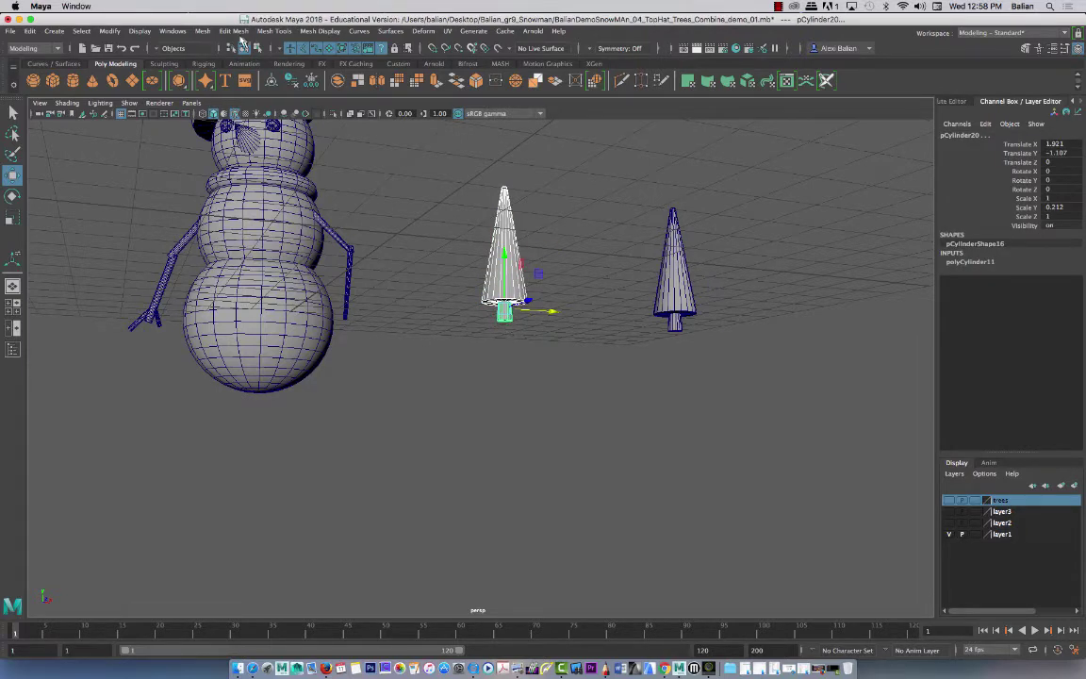
left_click(203, 31)
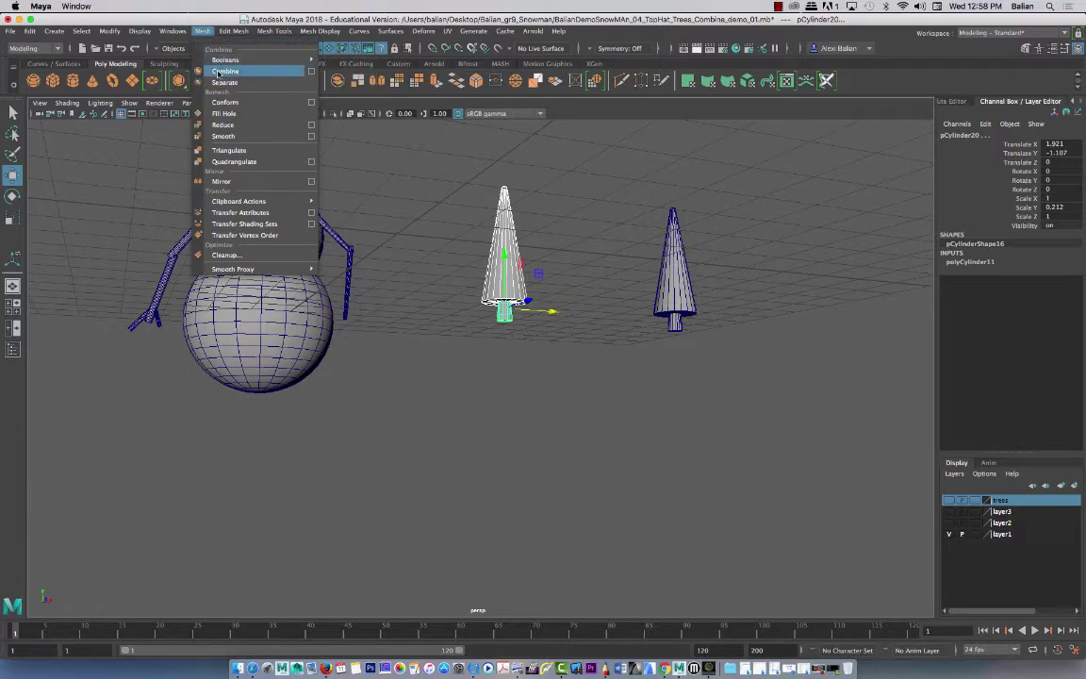
left_click(219, 72)
right_click_drag(424, 376, 489, 390, "alt")
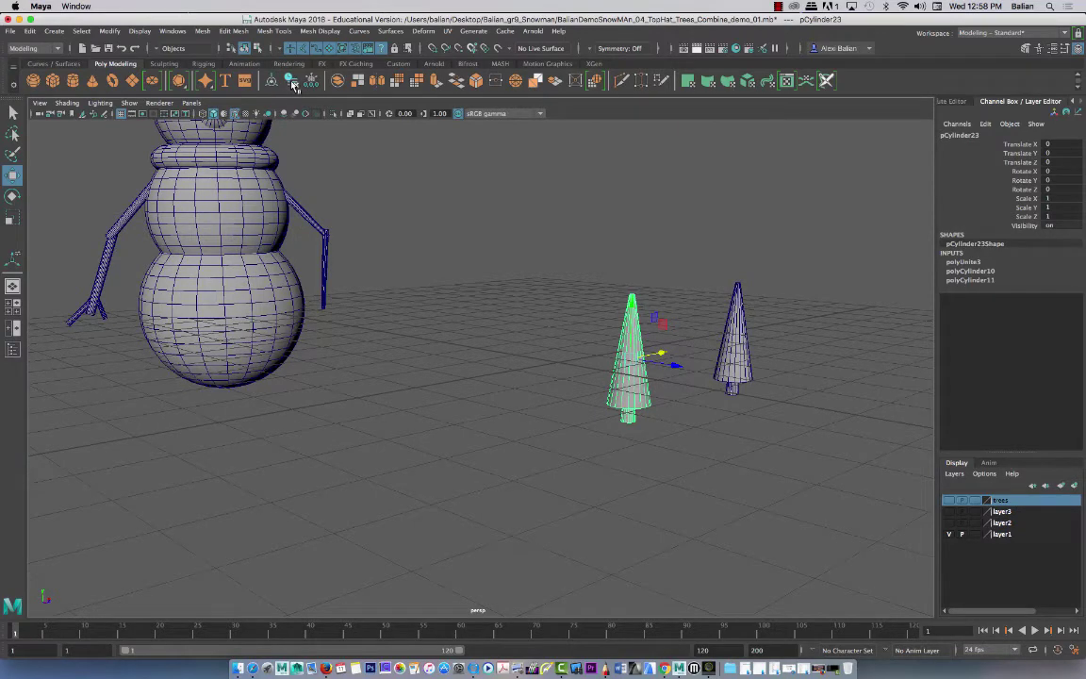
left_click(272, 81)
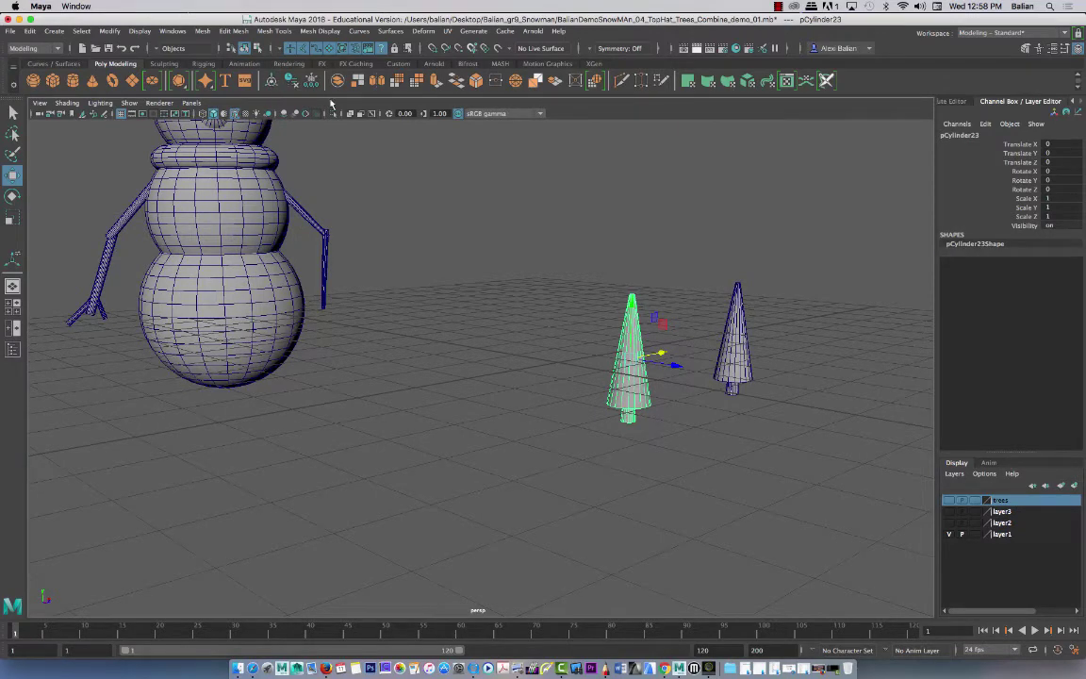
Step: Move the combined tree to about 2.9 in Y and 6.15 in X
middle_click_drag(608, 325, 612, 174)
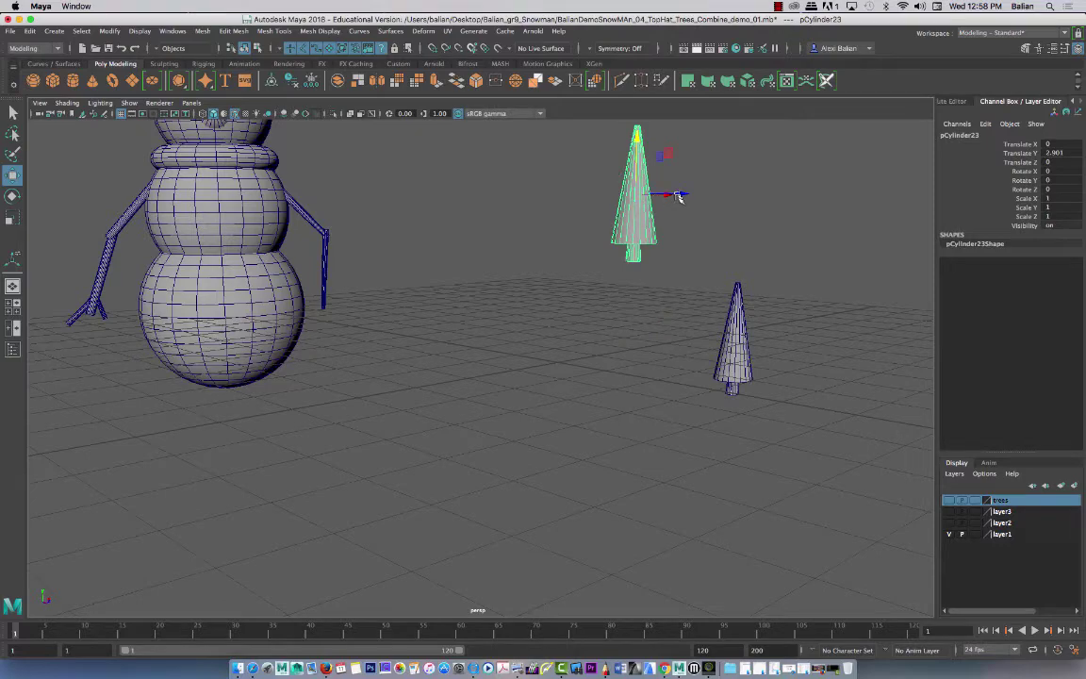
left_click_drag(679, 195, 842, 222, "alt")
left_click_drag(550, 390, 532, 359, "alt")
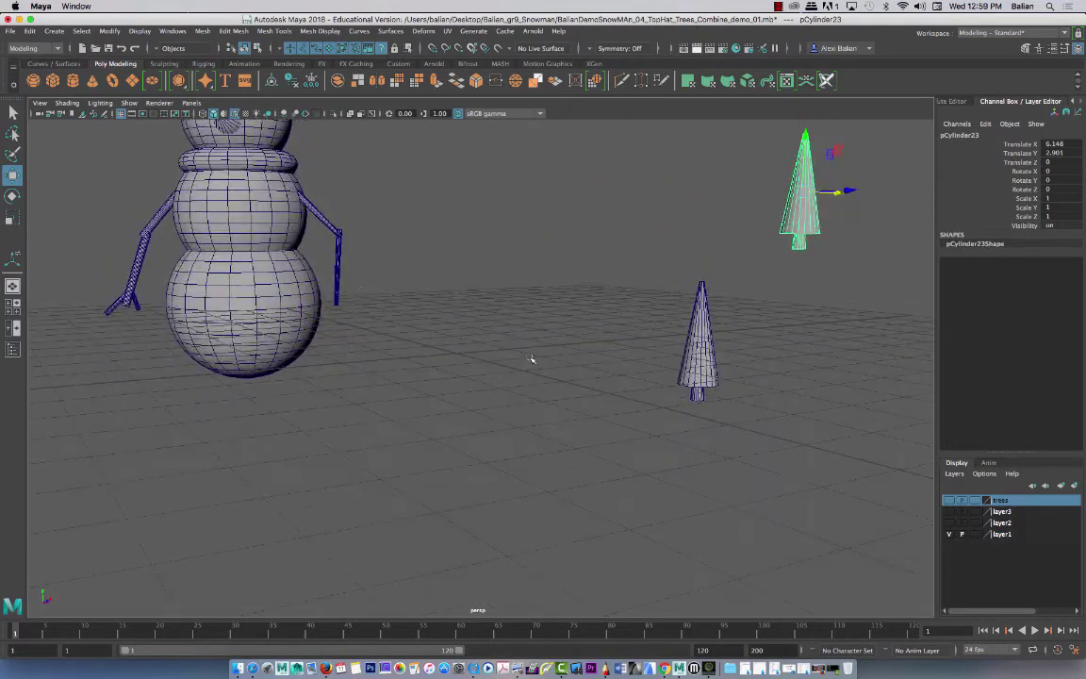
Step: Duplicate the combined tree and move the copy along Z to about -3.84
left_click(565, 290)
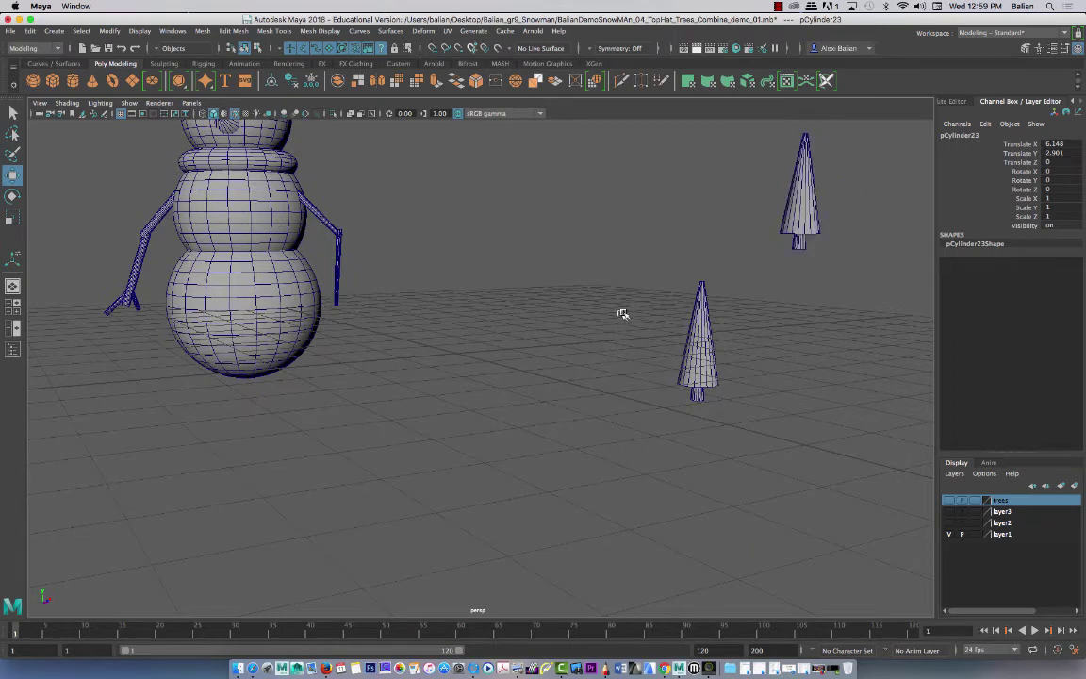
left_click(804, 200)
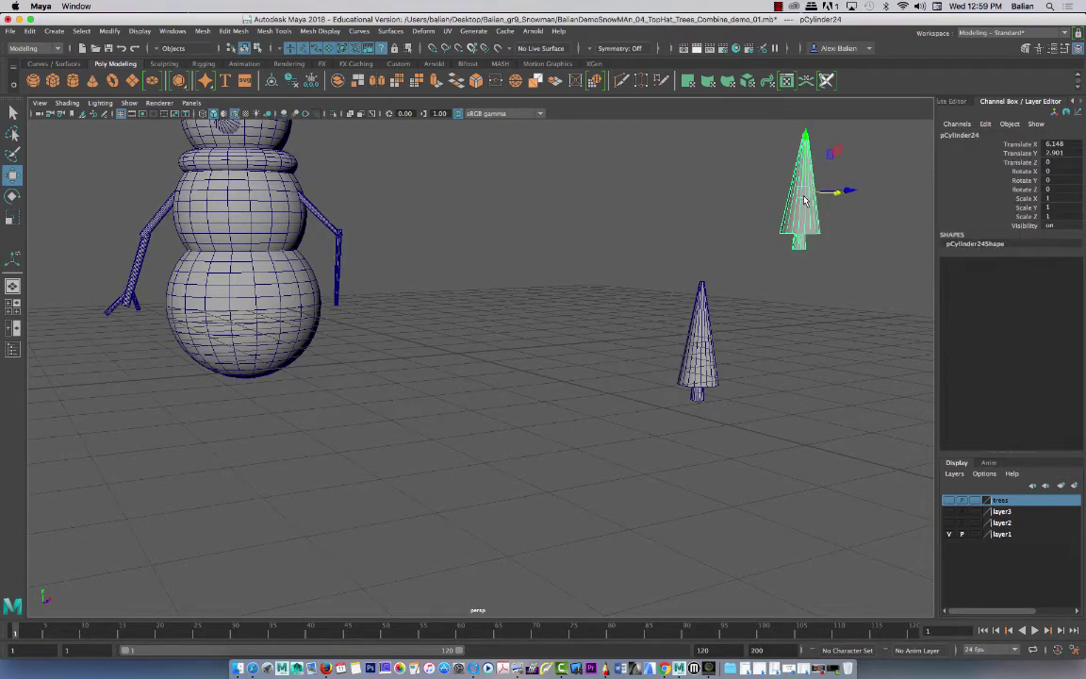
key("ctrl+d")
left_click_drag(842, 193, 712, 205)
Step: Scale the duplicated tree taller and larger, to about 2.13 in Y and 1.33 in X and Z
key("r")
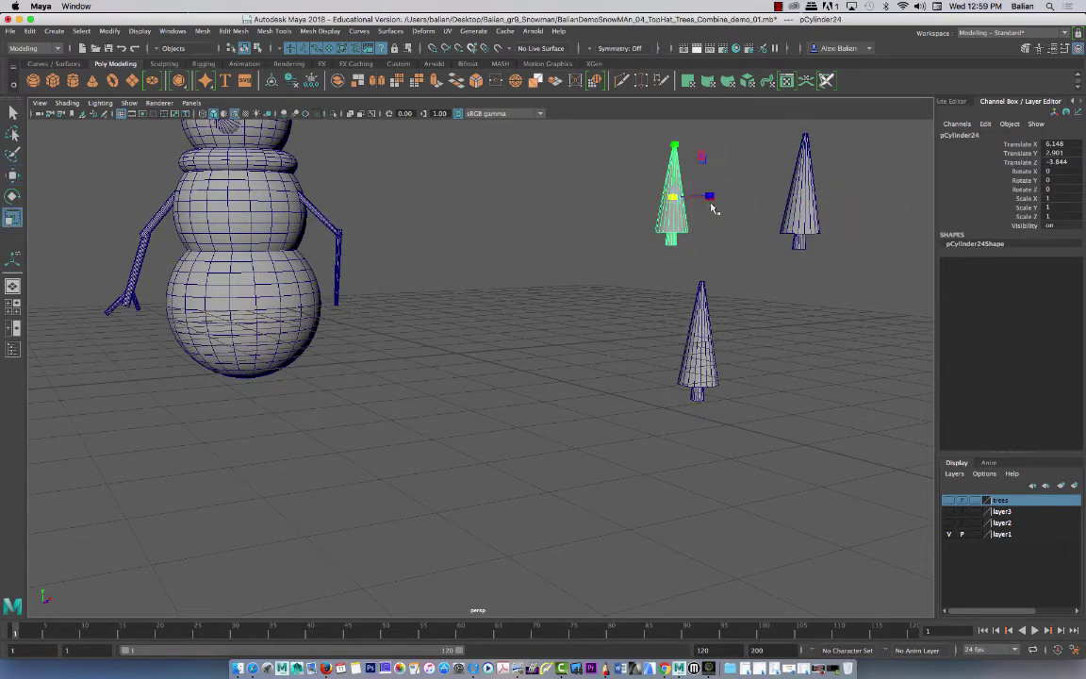
left_click_drag(673, 146, 673, 121)
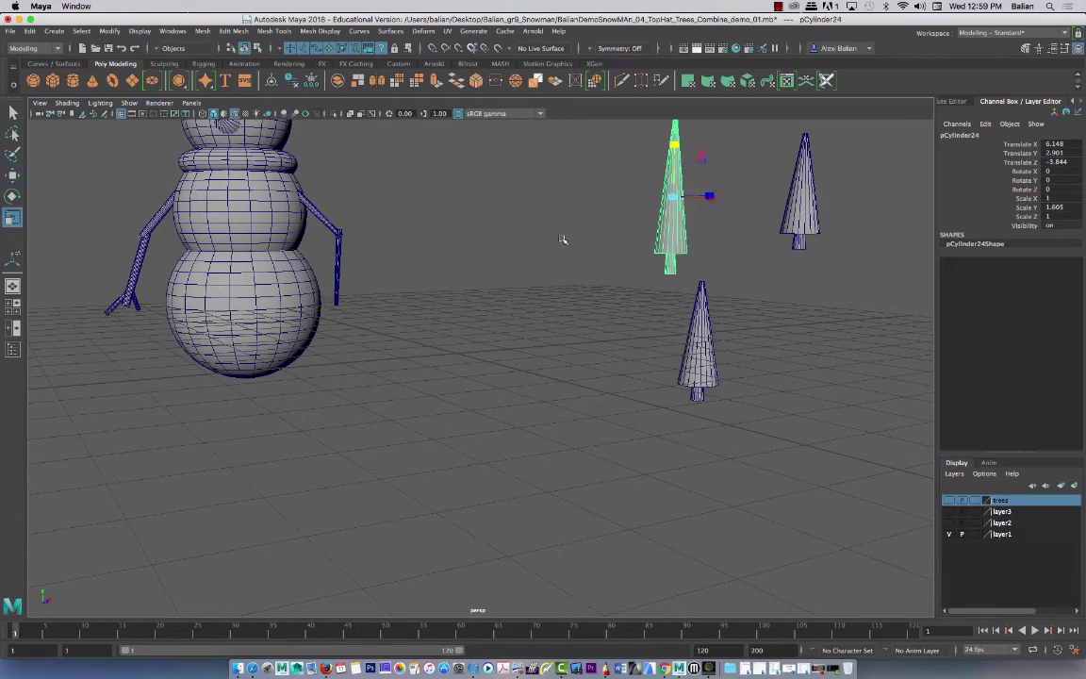
left_click_drag(565, 235, 605, 195, "alt")
left_click_drag(605, 194, 589, 234, "alt")
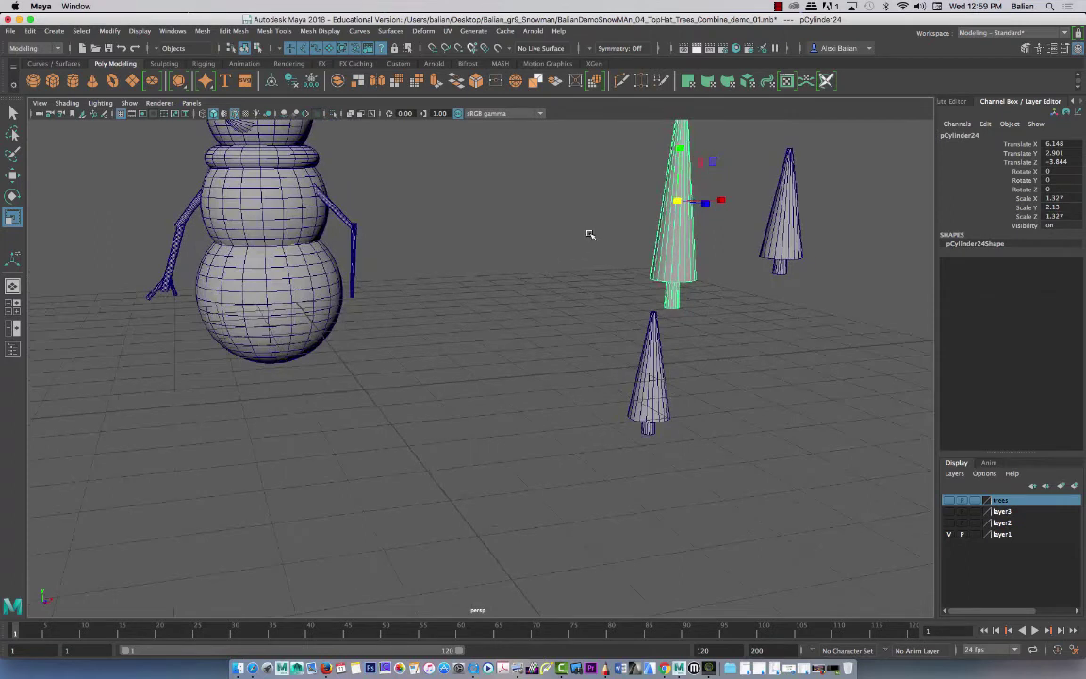
Step: Lower the other combined tree toward the grid and reposition the tall tree at about 2.44 in Y
key("w")
mouse_move(678, 177)
left_mouse_down()
mouse_move(675, 257)
mouse_move(679, 198)
left_mouse_up()
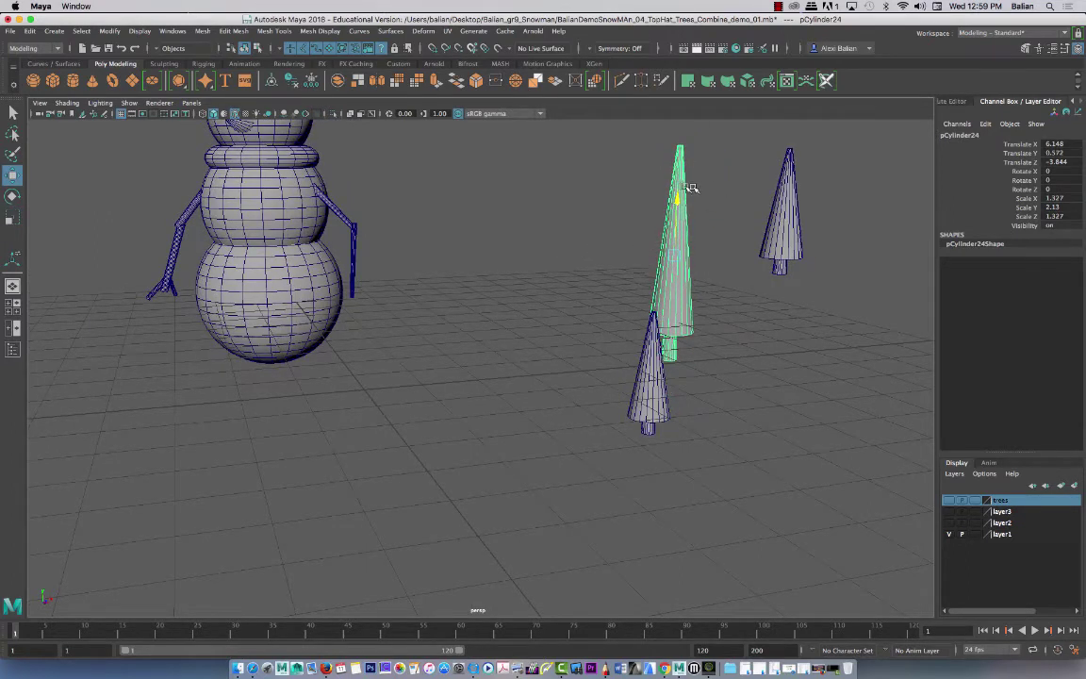
left_click(787, 201)
left_click_drag(787, 165, 778, 266)
left_click_drag(551, 298, 663, 173, "alt")
left_click(664, 224)
mouse_move(551, 273)
left_mouse_down("alt")
mouse_move(569, 260)
mouse_move(549, 266)
mouse_move(548, 258)
left_mouse_up("alt")
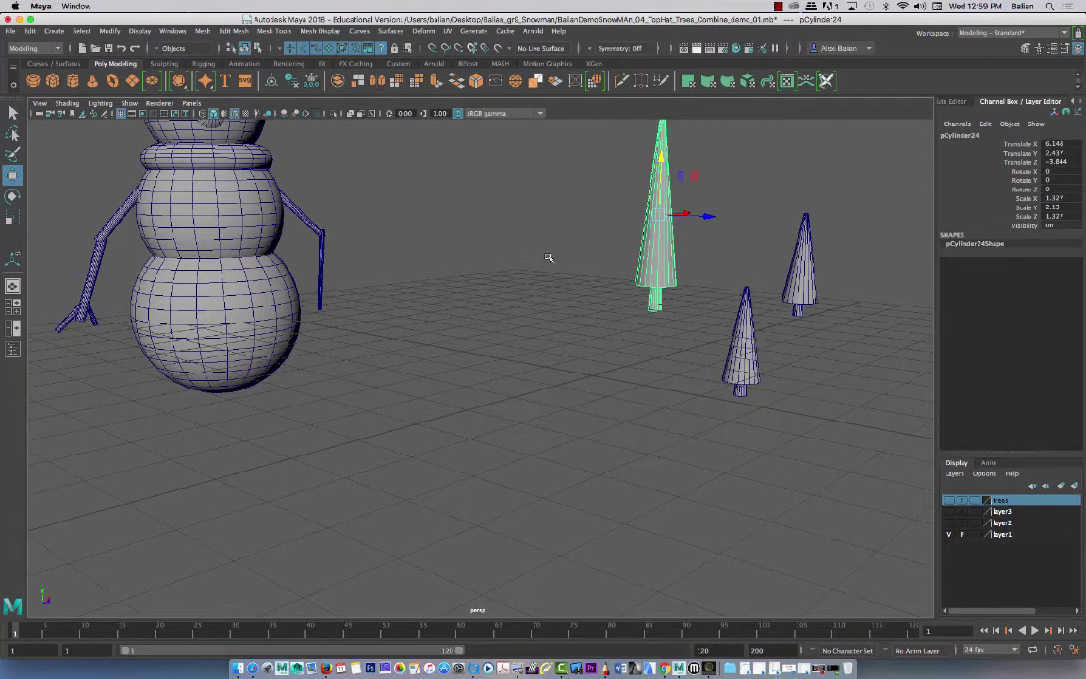
Step: Rotate the tall tree by about 4.2 degrees in Z and clear the selection
key("e")
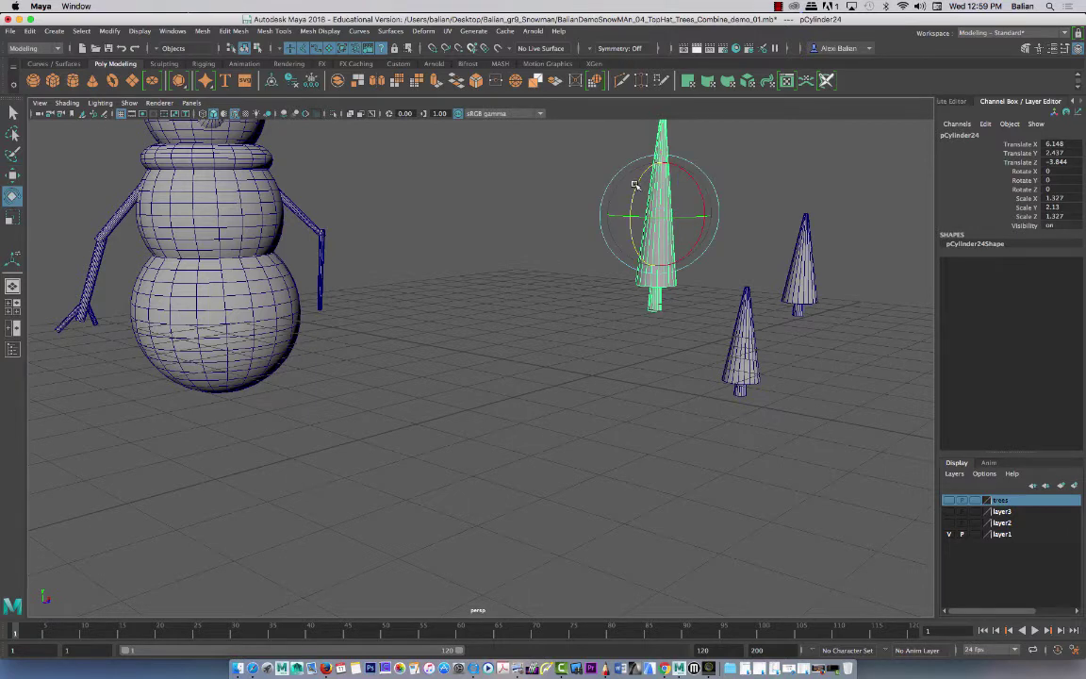
left_click_drag(636, 187, 652, 171)
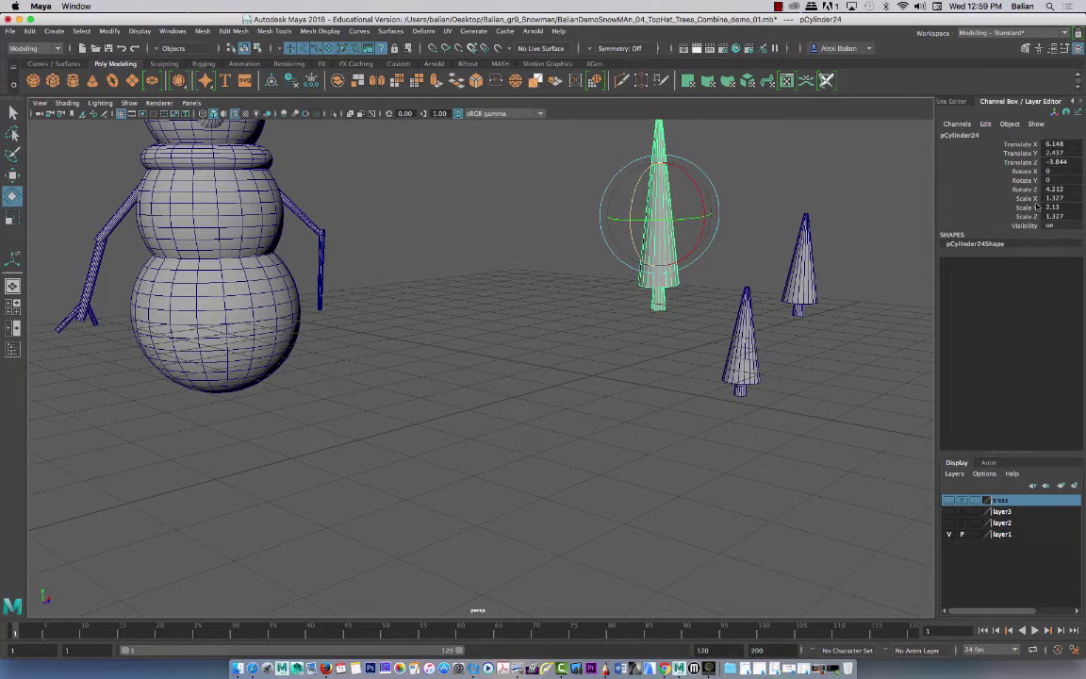
key("r")
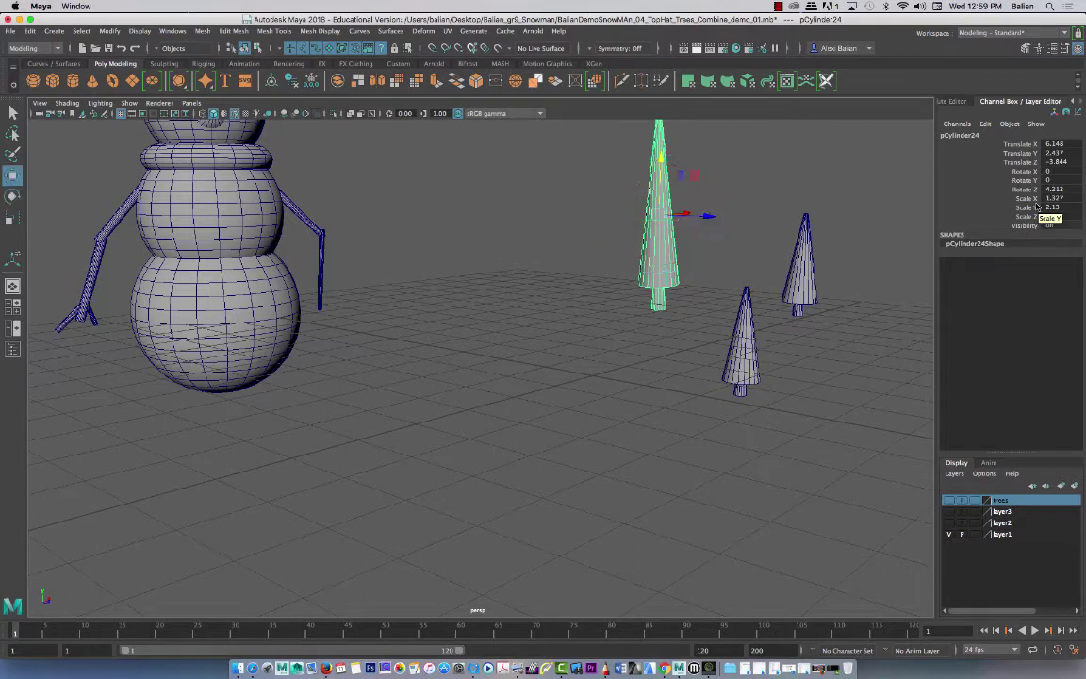
key("q")
key("r")
key("q")
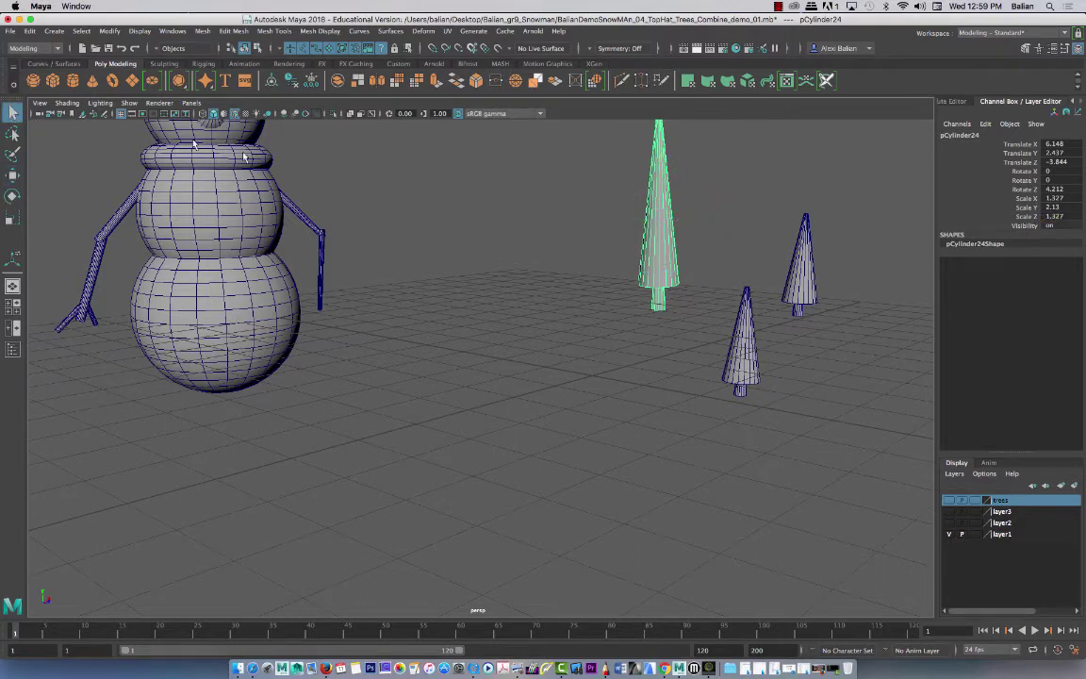
left_click(636, 233)
left_click(664, 230)
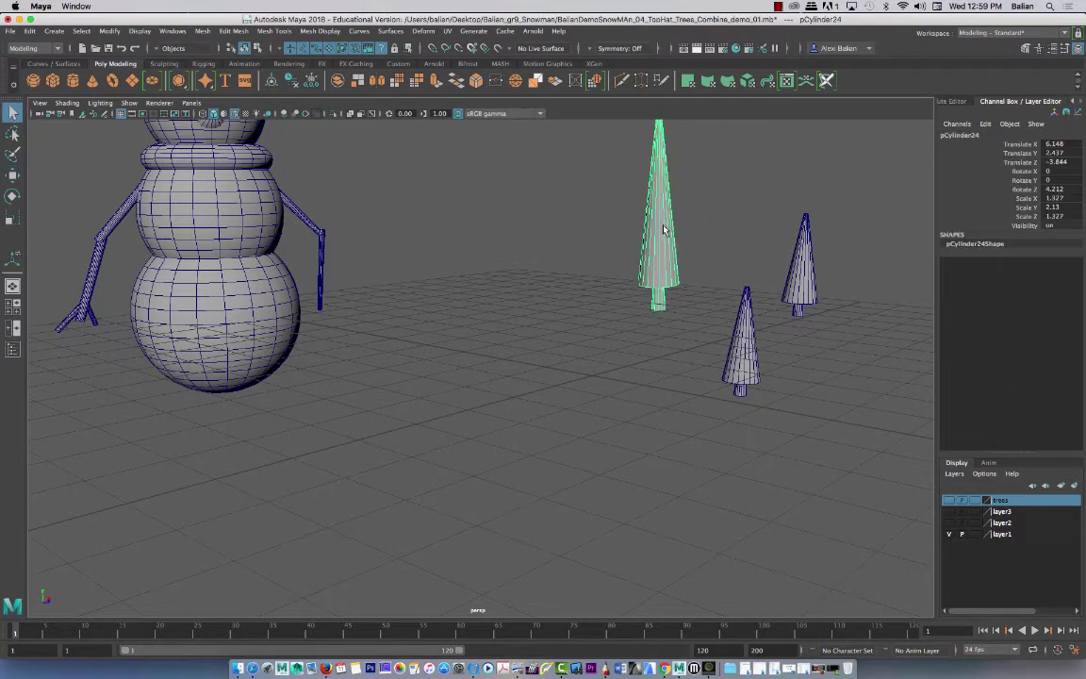
left_click(466, 205)
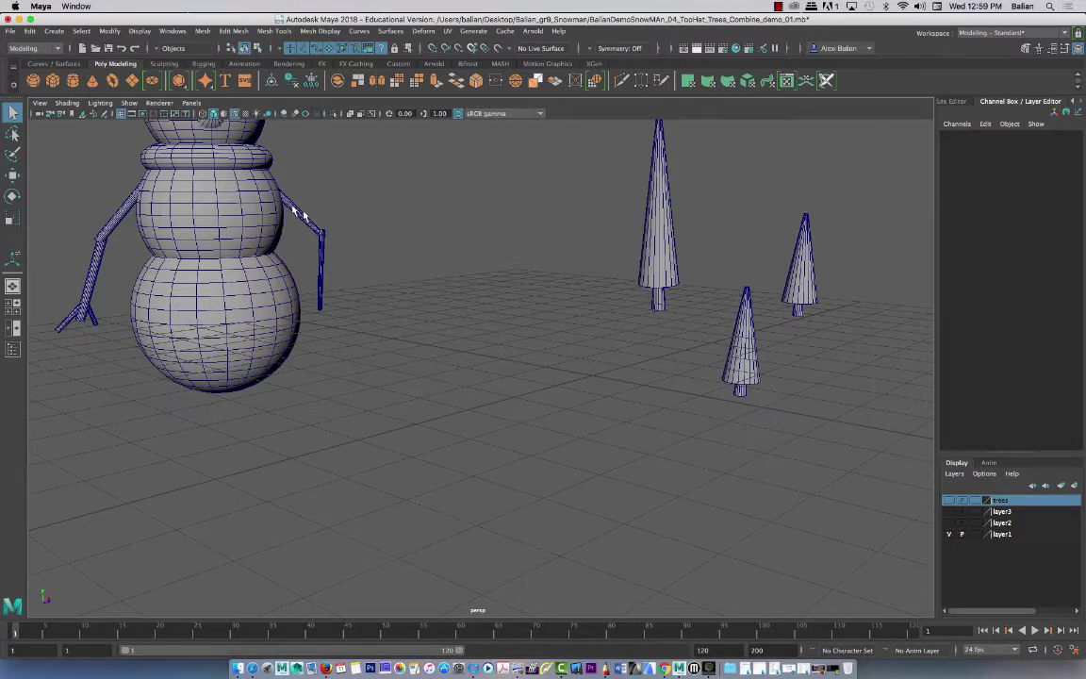
Step: Create a polygon cylinder at the origin, set its radius to 0.05 and keep the thin cylinder selected
left_click(73, 80)
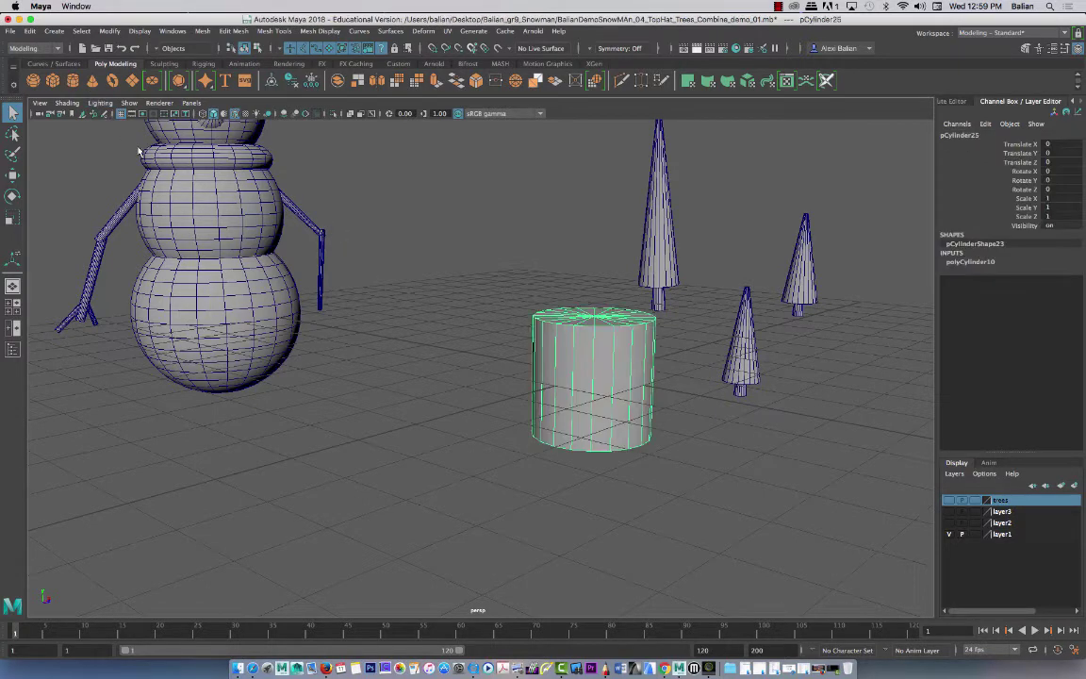
left_click(969, 262)
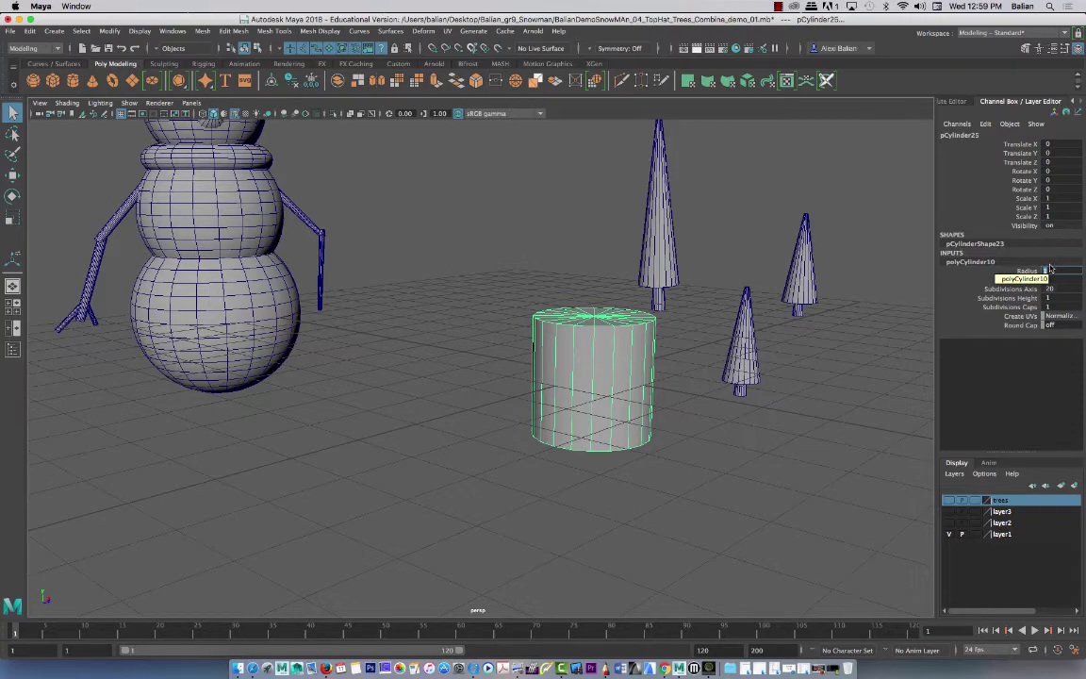
right_click_drag(413, 341, 436, 395, "alt")
middle_click_drag(445, 410, 331, 366, "alt")
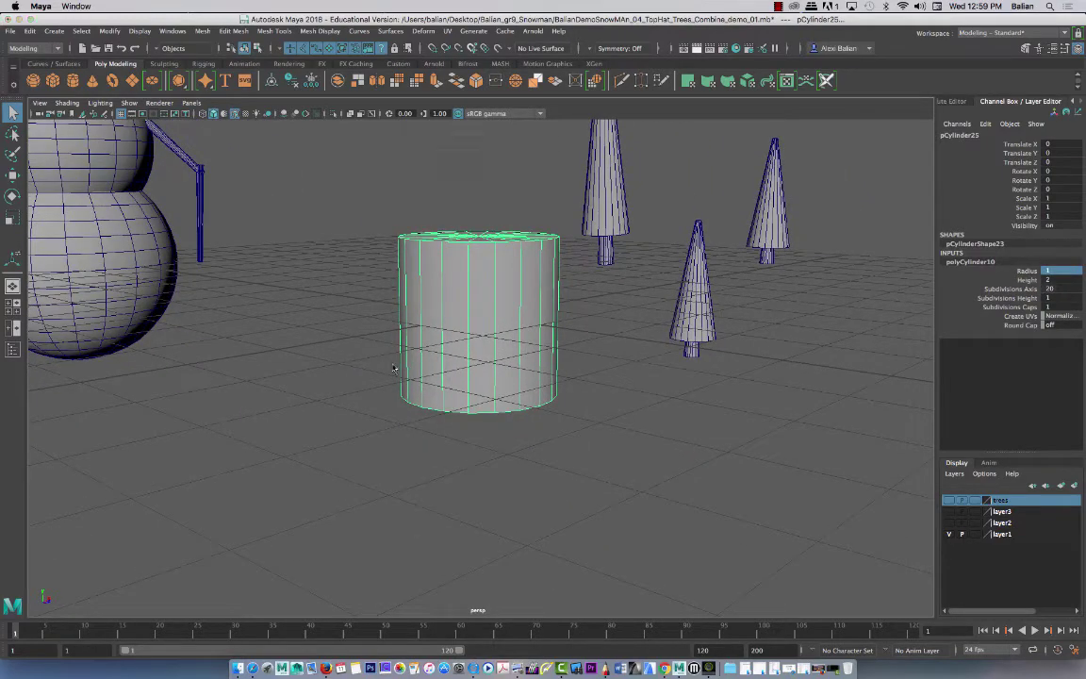
key("5")
left_click(1051, 280)
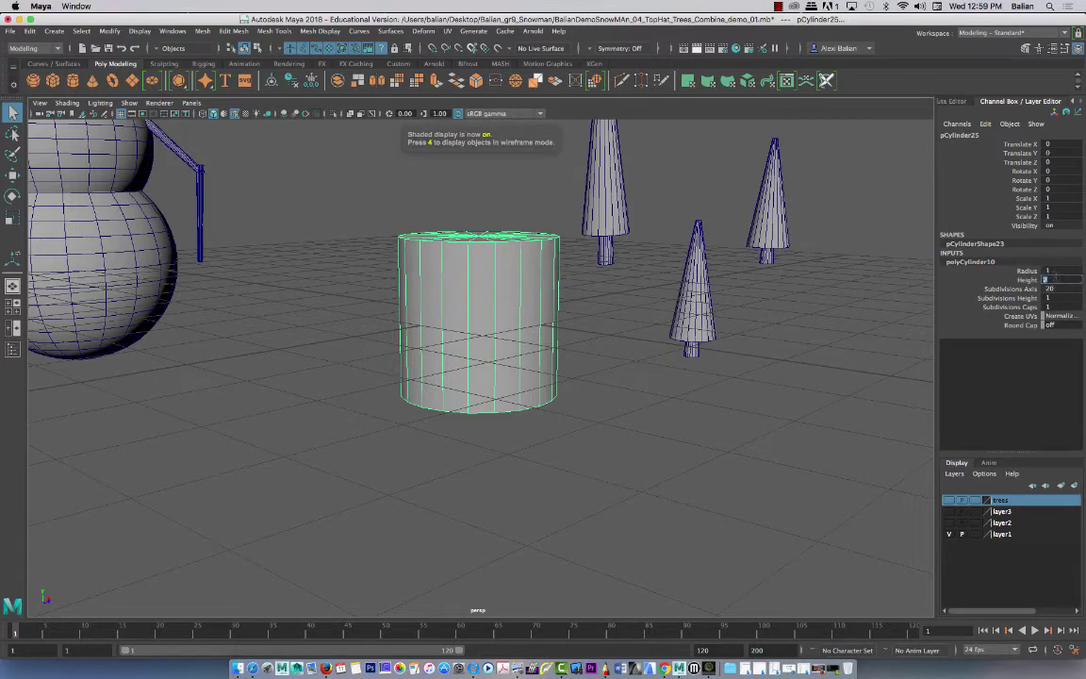
left_click(1054, 271)
type("0")
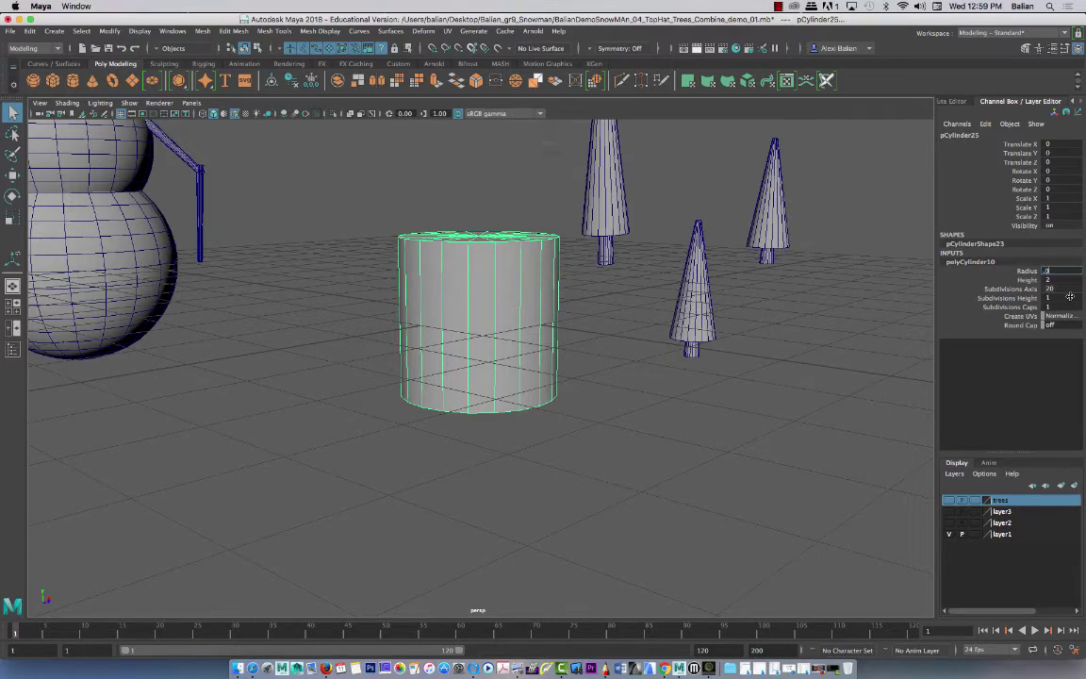
type(".05")
key("Return")
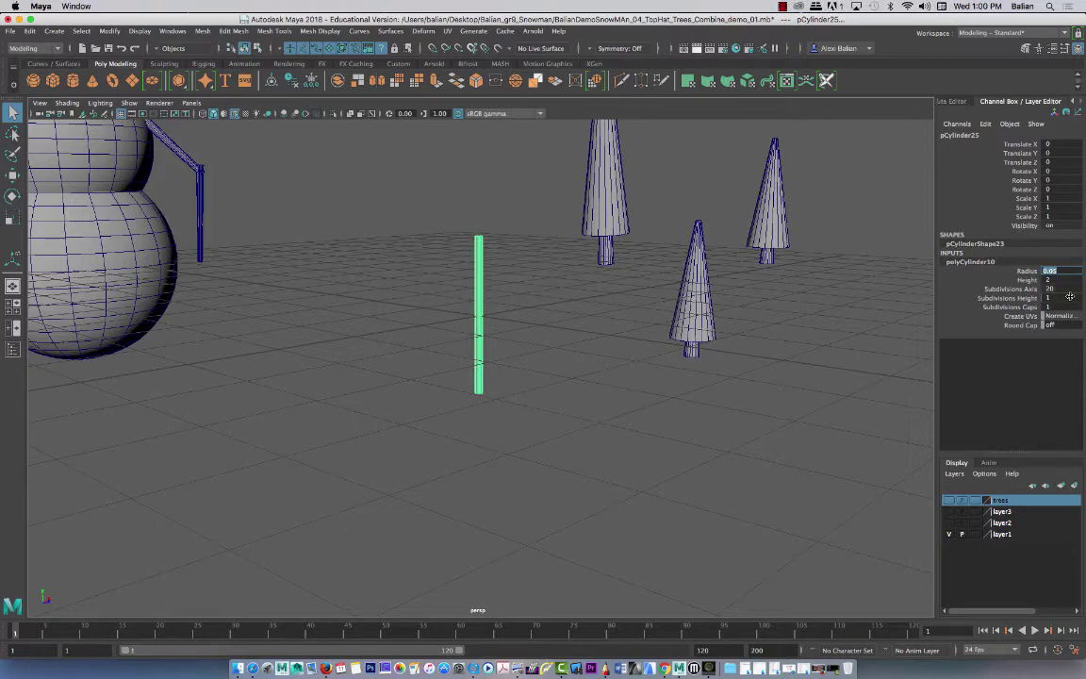
left_click(469, 274)
left_click(480, 257)
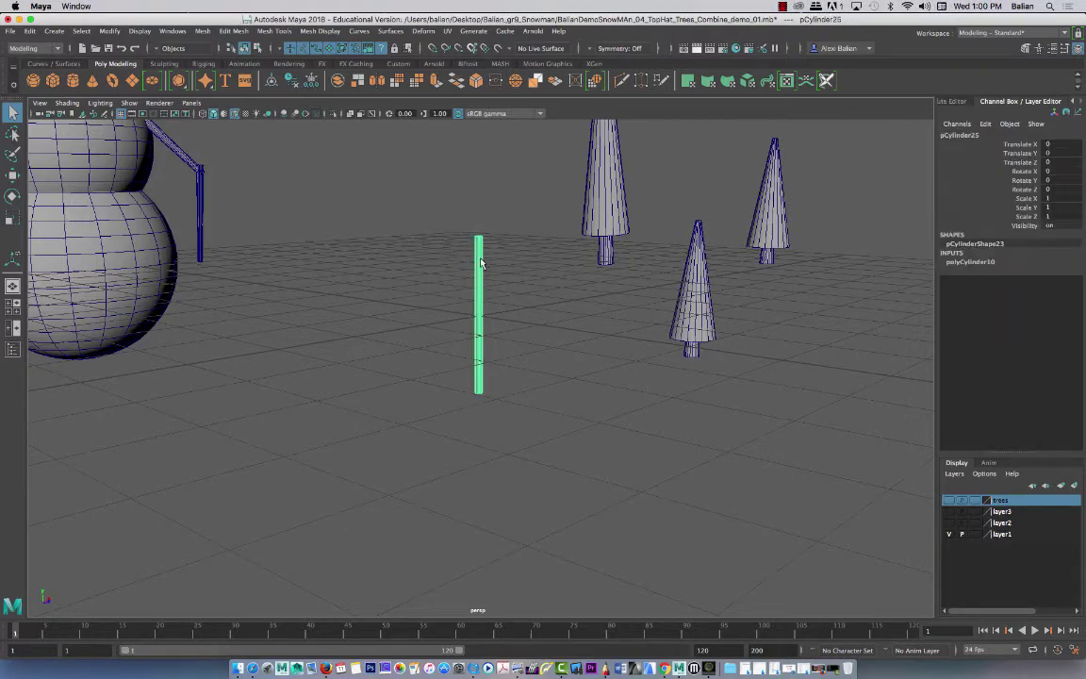
Step: Select the thin cylinder's top edge loop, scale it outward to roughly double its width, and return to object mode
right_click_drag(457, 232, 397, 242, "alt")
middle_click_drag(398, 243, 420, 317, "alt")
right_click_drag(531, 269, 581, 311, "alt")
left_click_drag(531, 259, 356, 305, "alt")
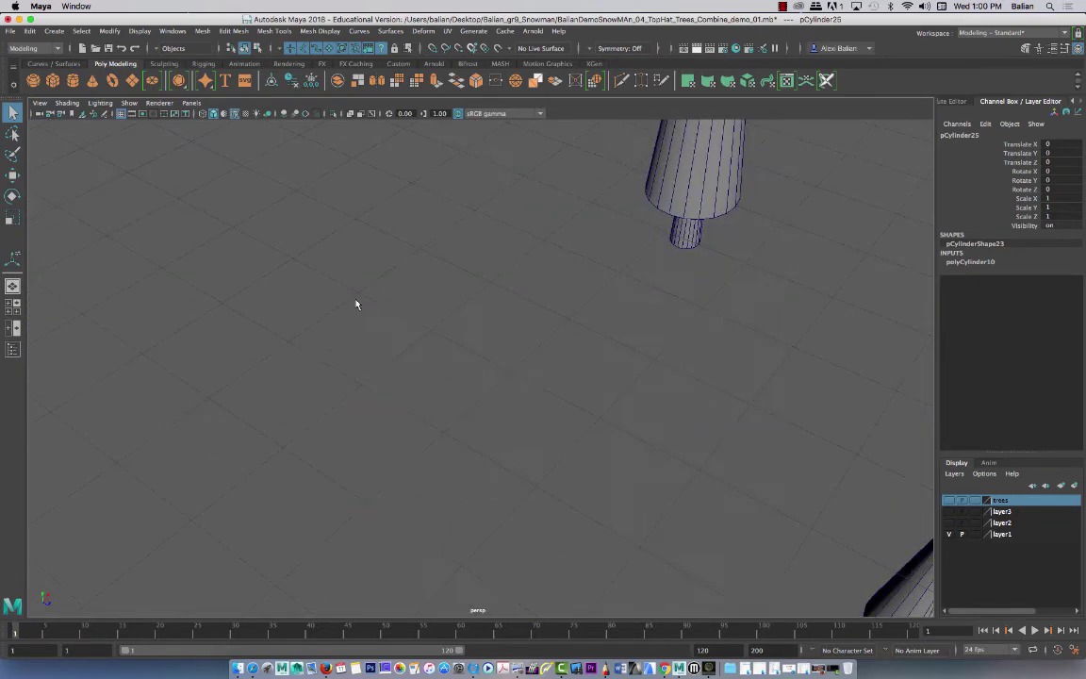
left_click_drag(316, 433, 497, 366, "alt")
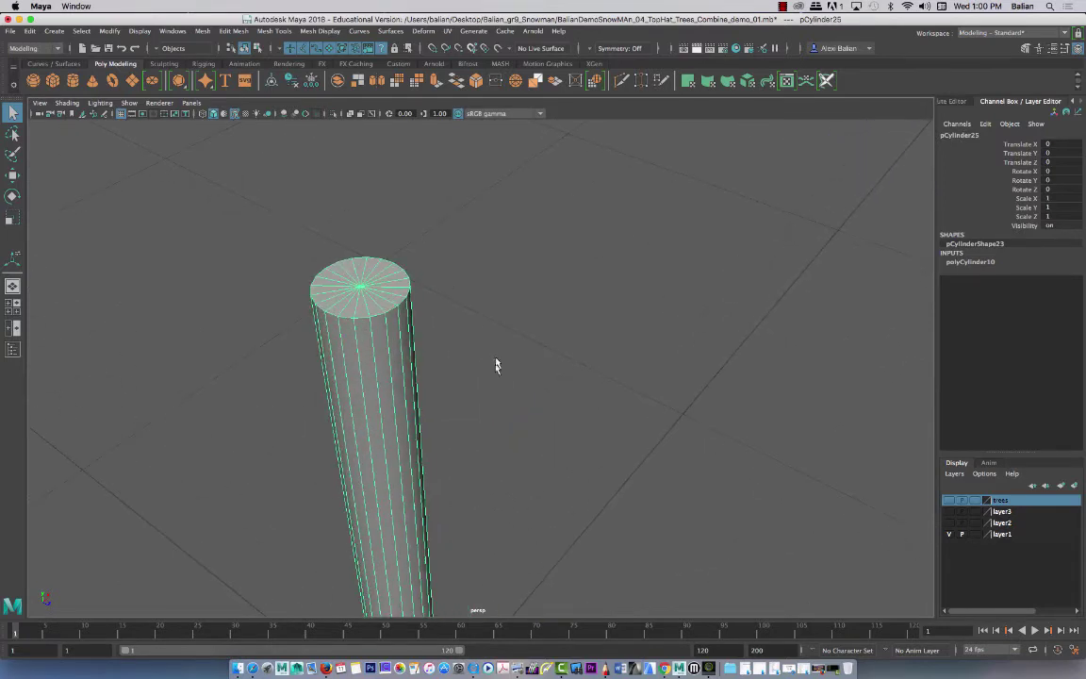
right_click_drag(360, 319, 361, 287)
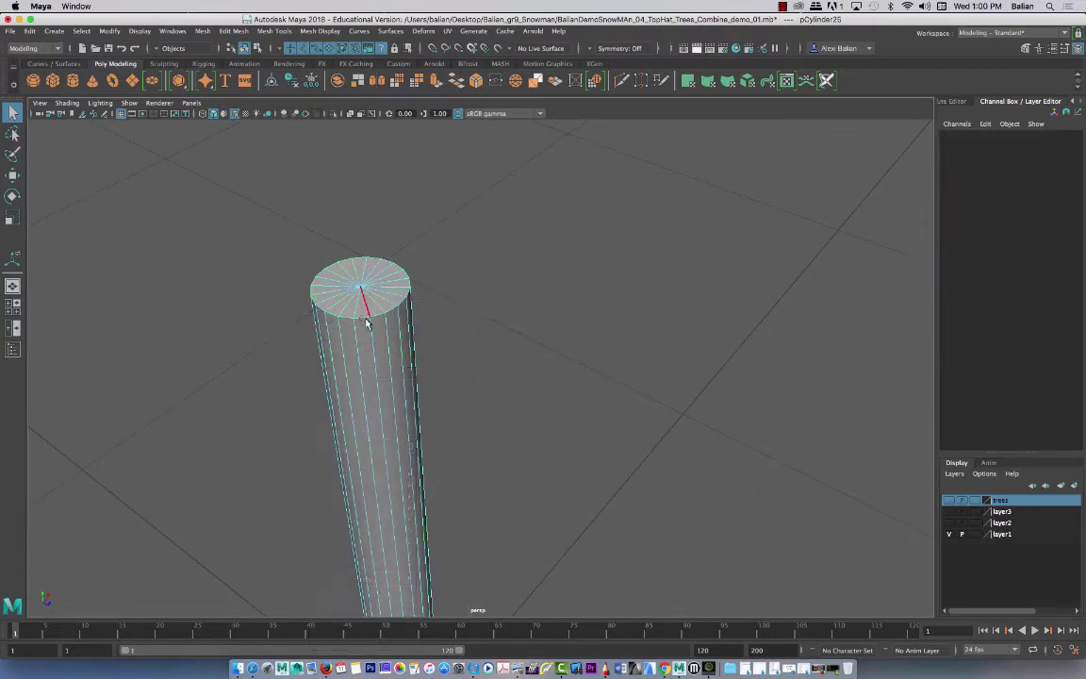
double_click(362, 319)
key("r")
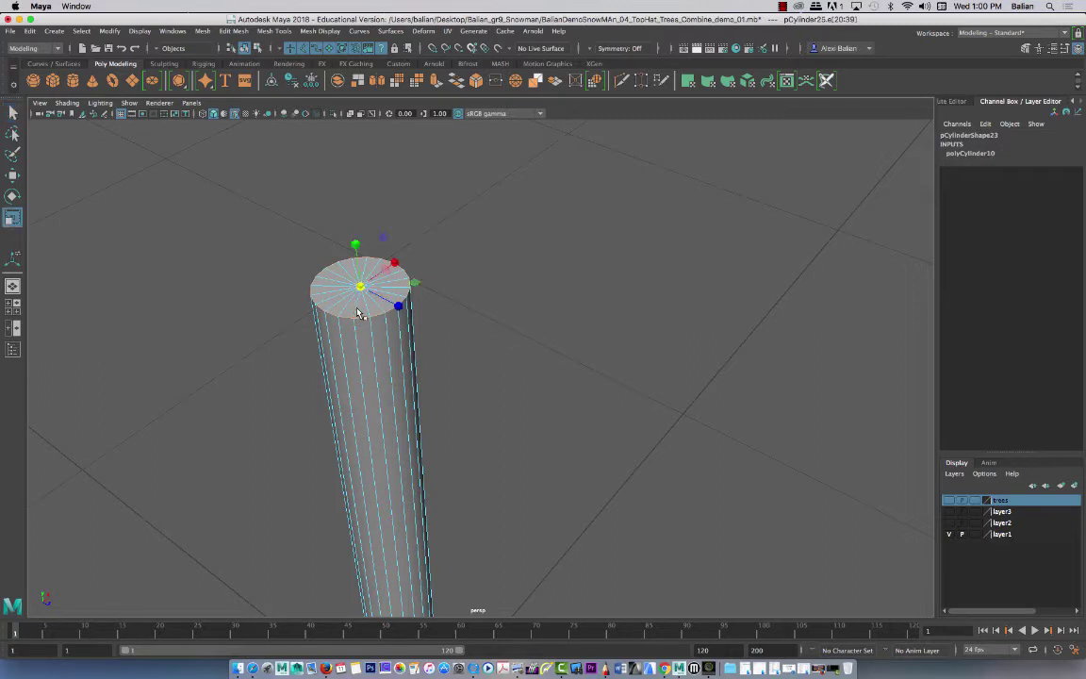
left_click_drag(361, 286, 433, 282)
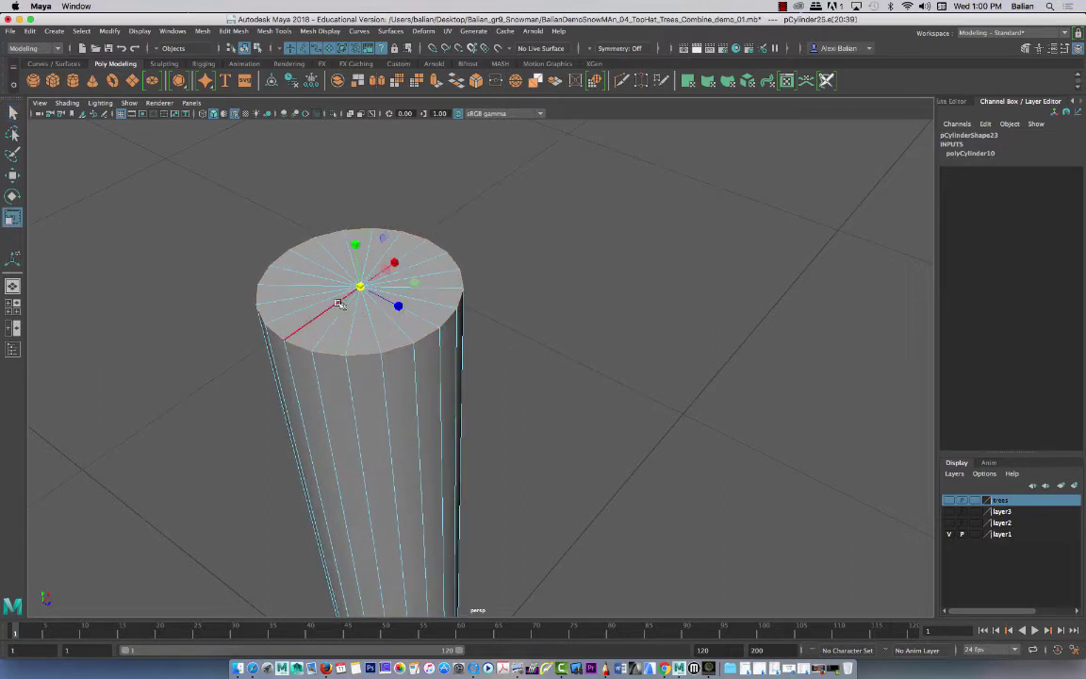
right_click_drag(342, 333, 368, 302)
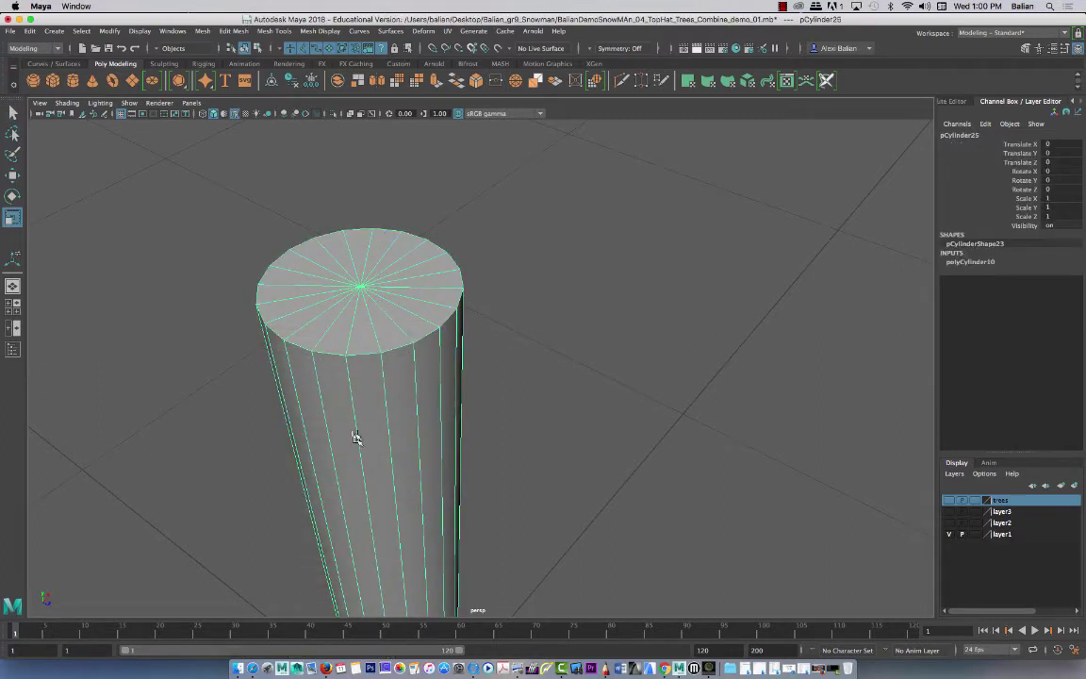
right_click_drag(277, 288, 277, 257)
right_click_drag(344, 342, 381, 326)
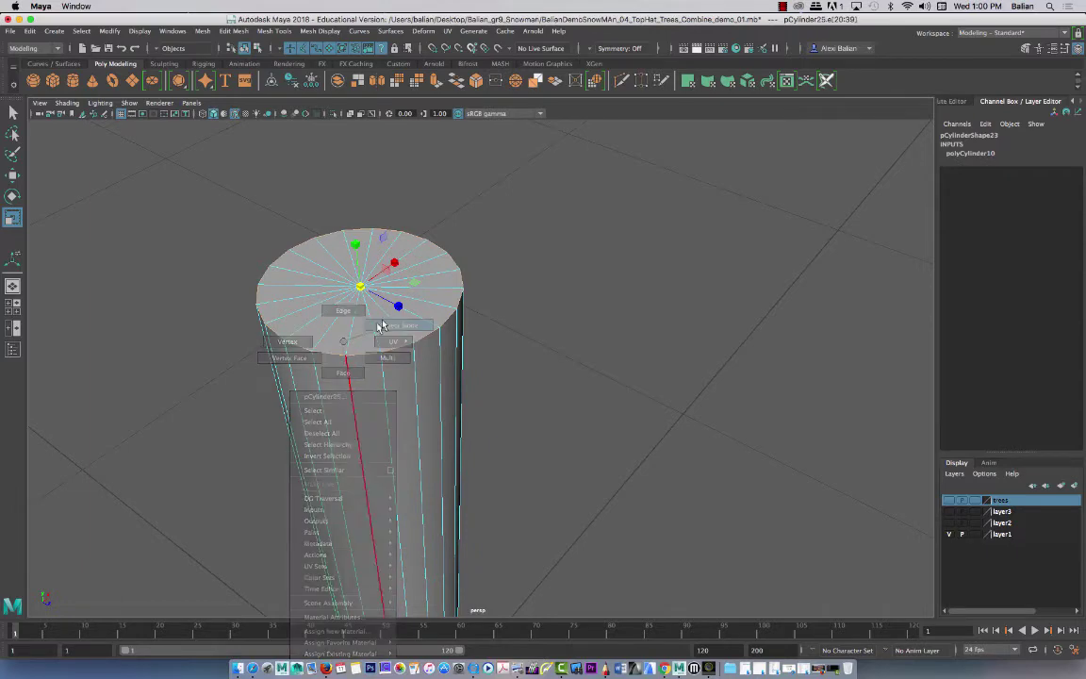
Step: Move the tapered cylinder beside the snowman's lower body, to about -8.77 in Z
right_click_drag(348, 500, 220, 315, "alt")
left_click_drag(283, 556, 340, 446, "alt")
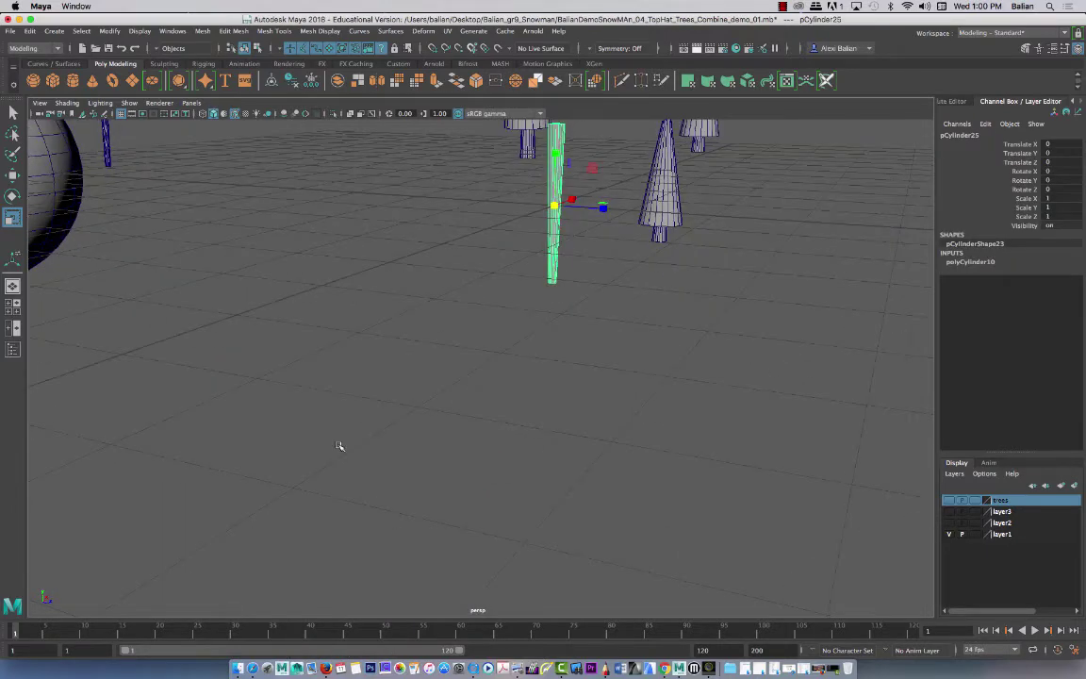
key("w")
left_click_drag(611, 209, 104, 170)
right_click_drag(235, 286, 141, 268, "alt")
middle_click_drag(218, 360, 338, 375, "alt")
left_click_drag(320, 373, 439, 367, "alt")
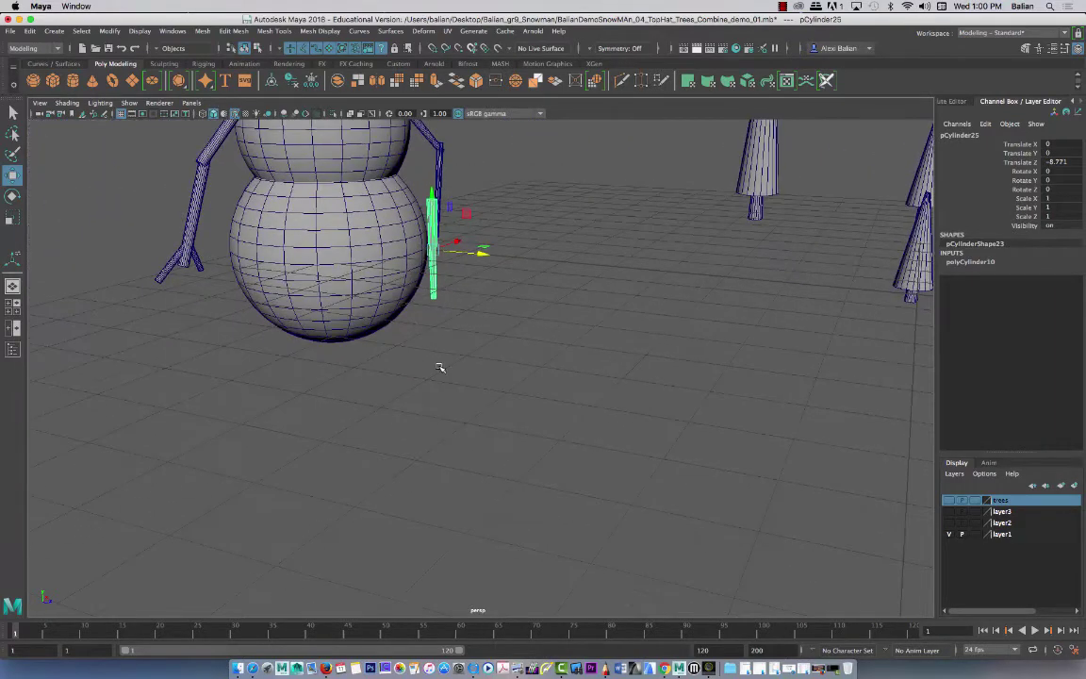
Step: Rotate the cylinder to about -39 degrees in X and raise it to about 0.52 in Y
key("e")
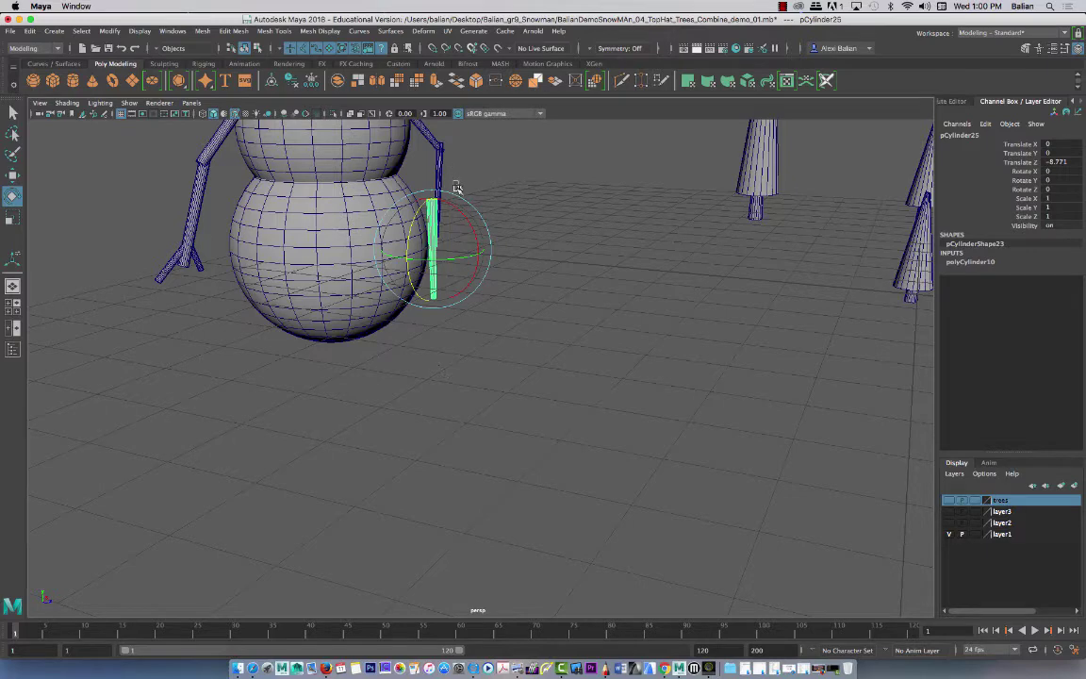
left_click_drag(451, 188, 430, 180)
key("w")
middle_click_drag(473, 307, 502, 394, "alt")
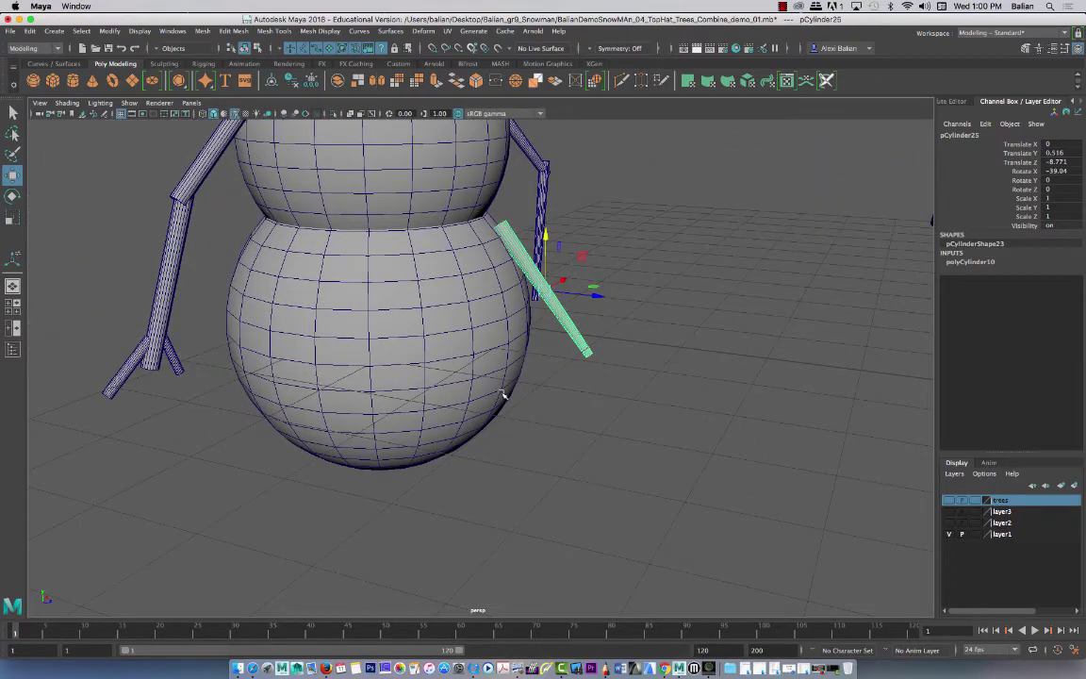
left_click_drag(459, 308, 528, 224, "alt")
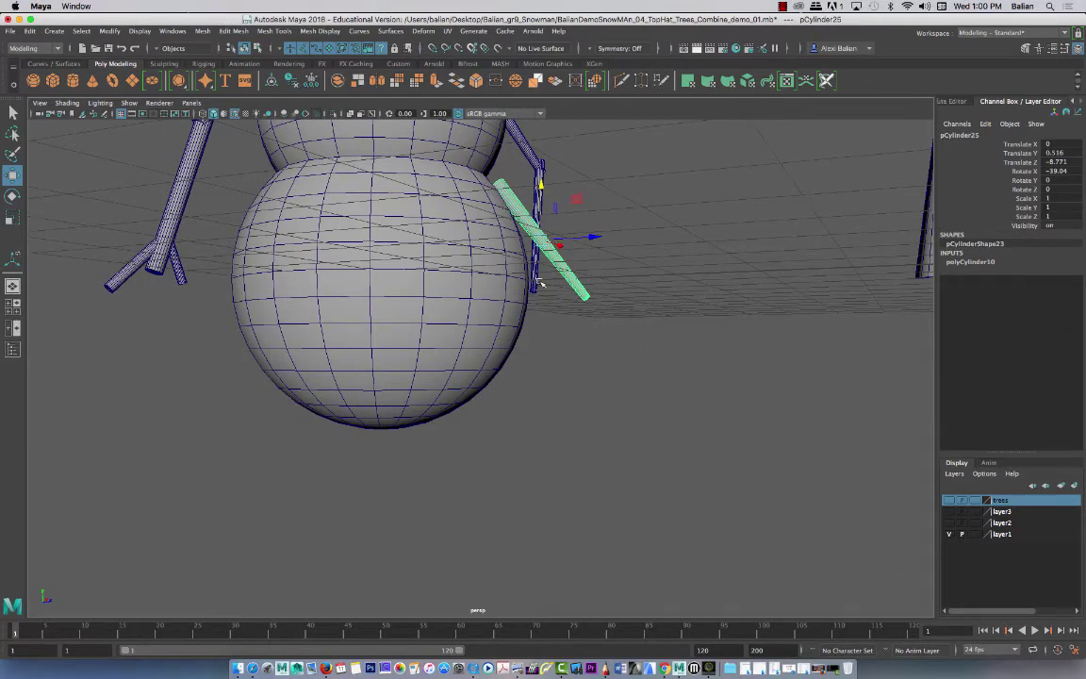
Step: Set the Move tool's axis orientation to Object, then duplicate the tilted cylinder and slide the copy along its length to the original's lower end
double_click(12, 175)
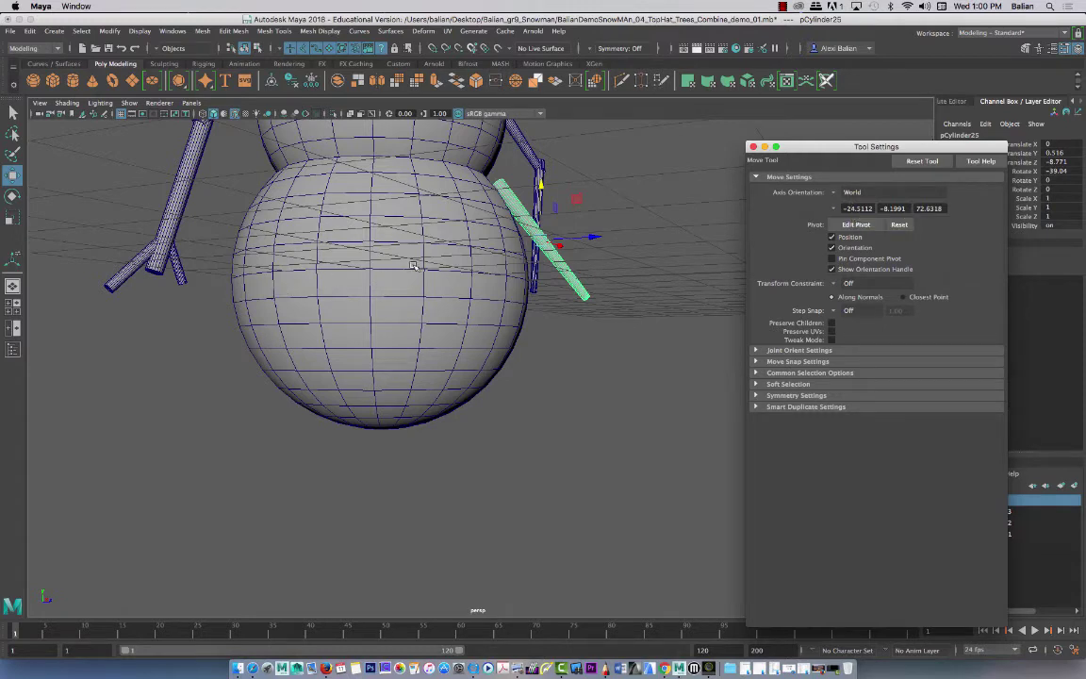
left_click(835, 196)
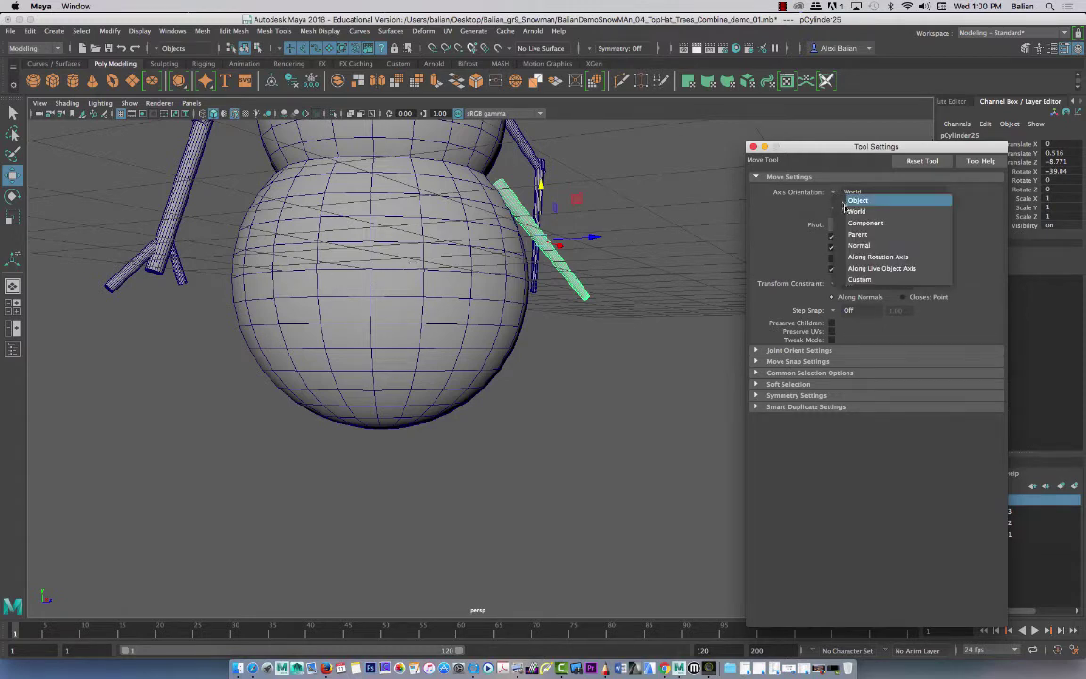
left_click(847, 181)
left_click_drag(360, 218, 403, 236, "alt")
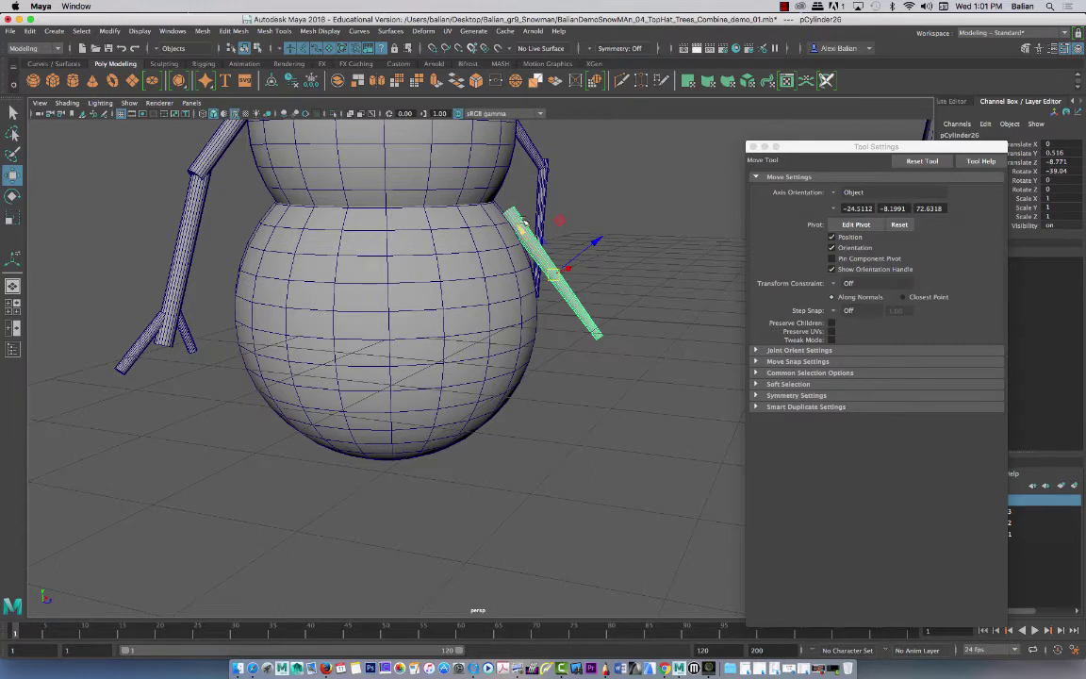
key("ctrl+d")
left_click_drag(516, 229, 587, 317)
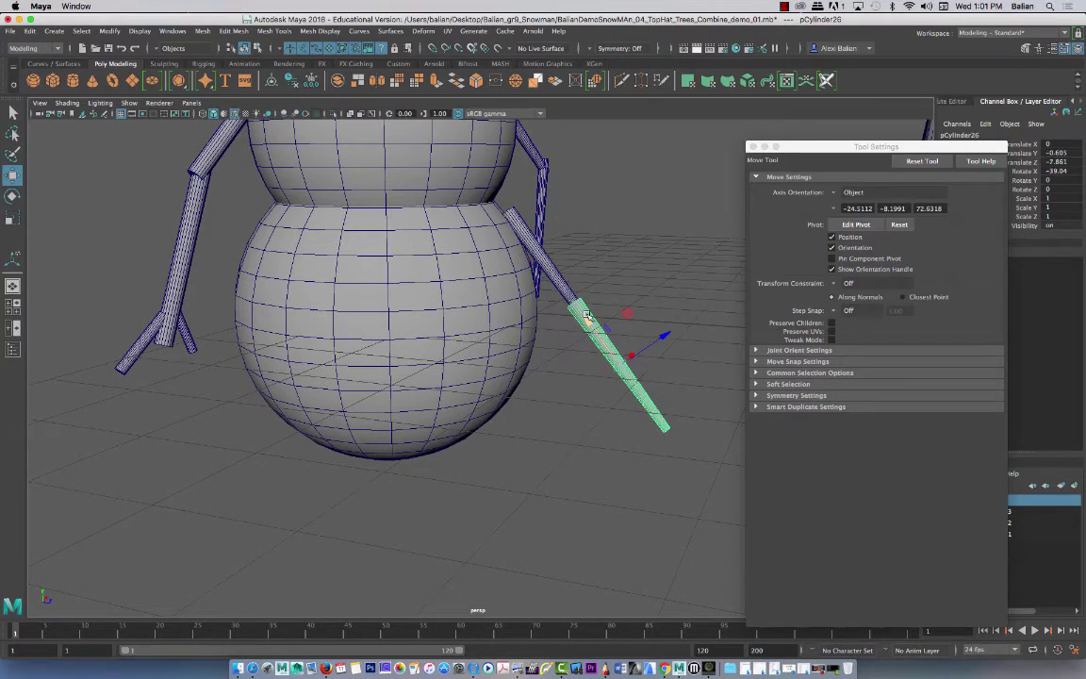
Step: Rotate the copied cylinder to about -57 degrees in X and reposition it at about -0.37 in Y and -7.71 in Z
key("e")
left_click_drag(468, 347, 441, 334, "alt")
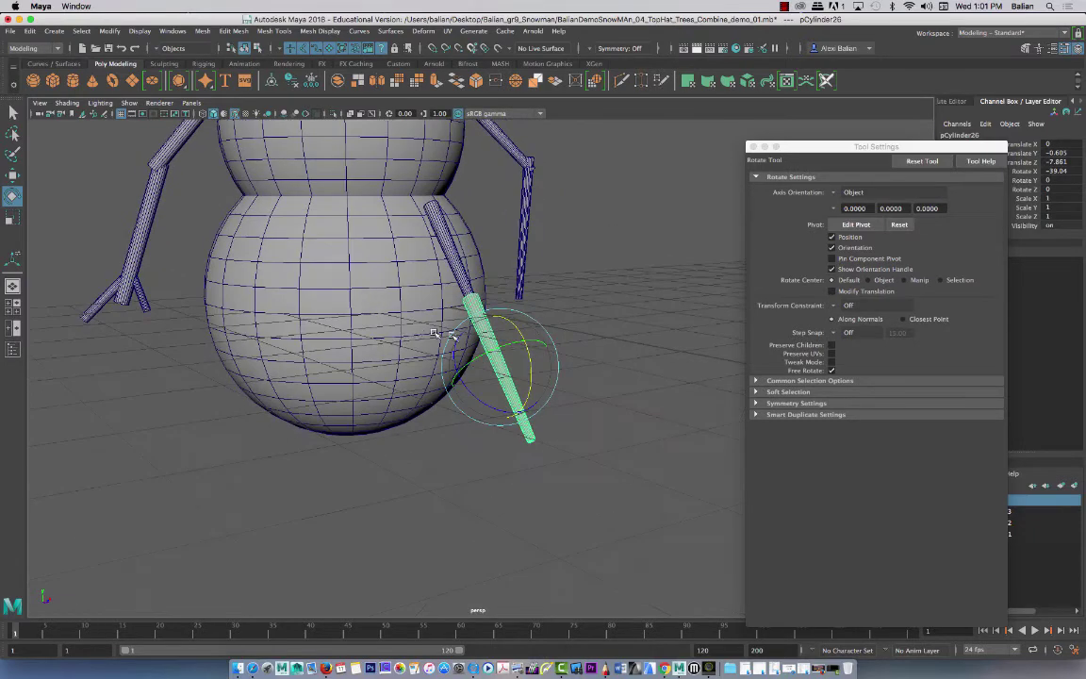
left_click_drag(531, 368, 487, 288)
key("w")
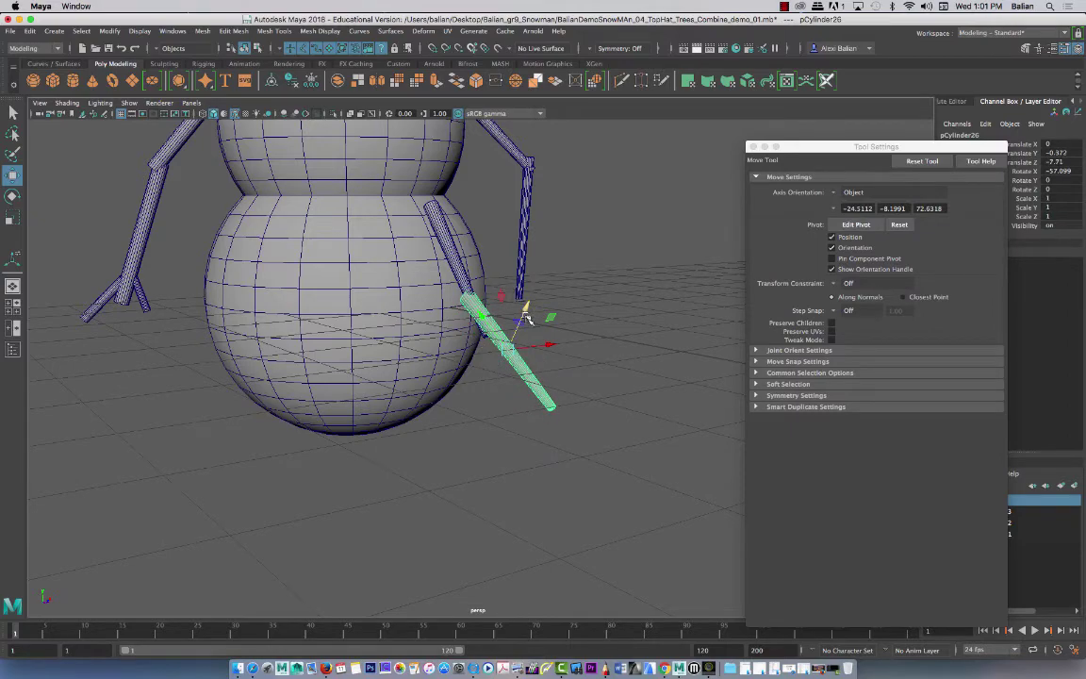
Step: Slide the copied cylinder along its own axis to about -0.68 in Y and -7.41 in Z, and close the tool settings
left_click_drag(312, 334, 358, 347, "alt")
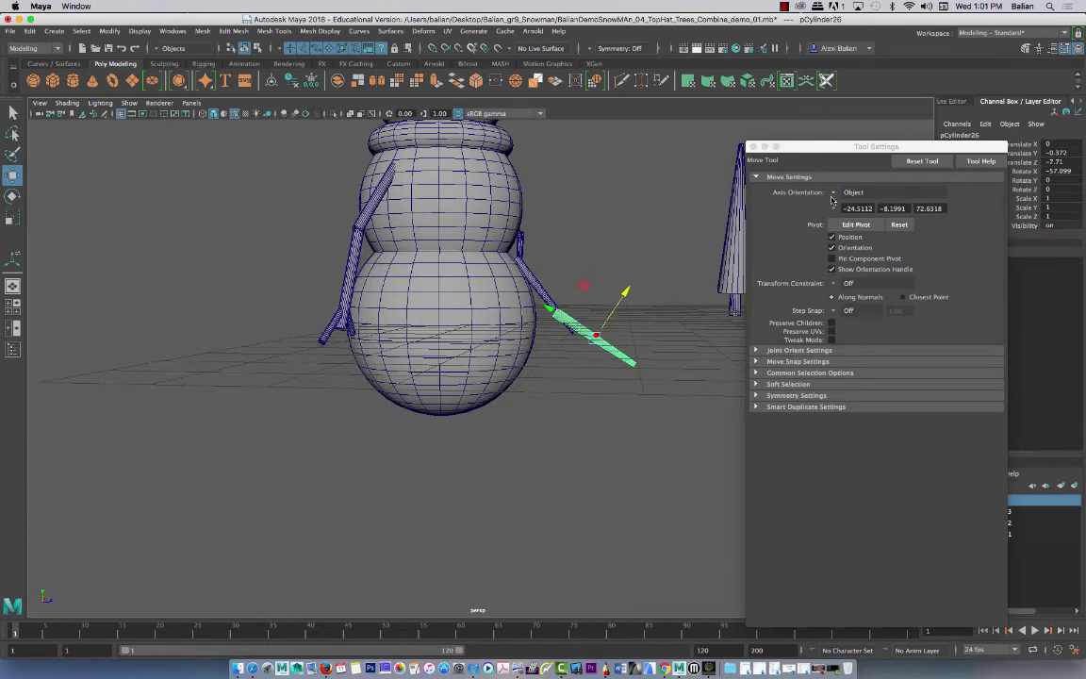
middle_click_drag(550, 309, 639, 313)
left_click_drag(473, 384, 246, 285, "alt")
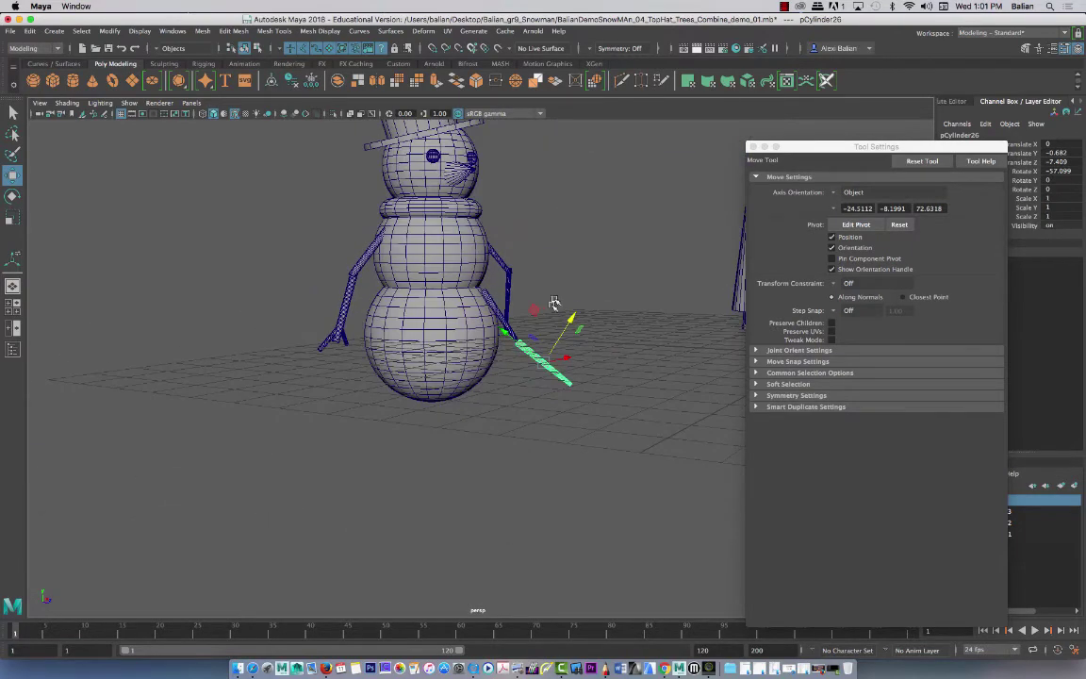
left_click_drag(483, 274, 641, 292, "alt")
left_click(754, 148)
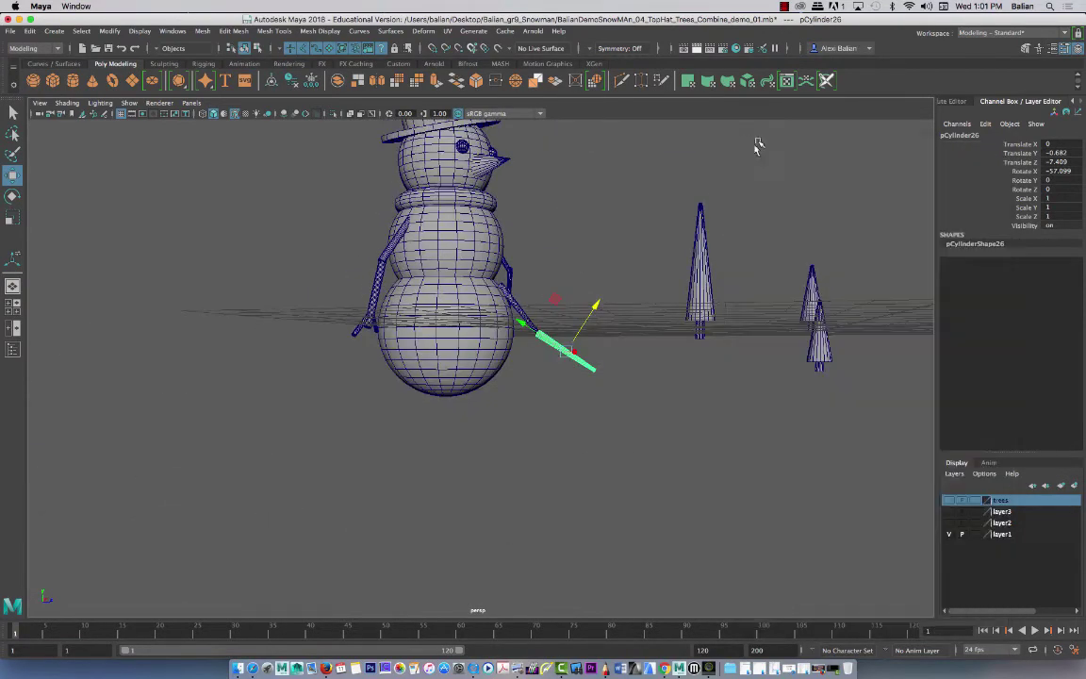
Step: Put both tilted cylinders on a new display layer, hide that layer and clear the selection
left_click(538, 337, "shift")
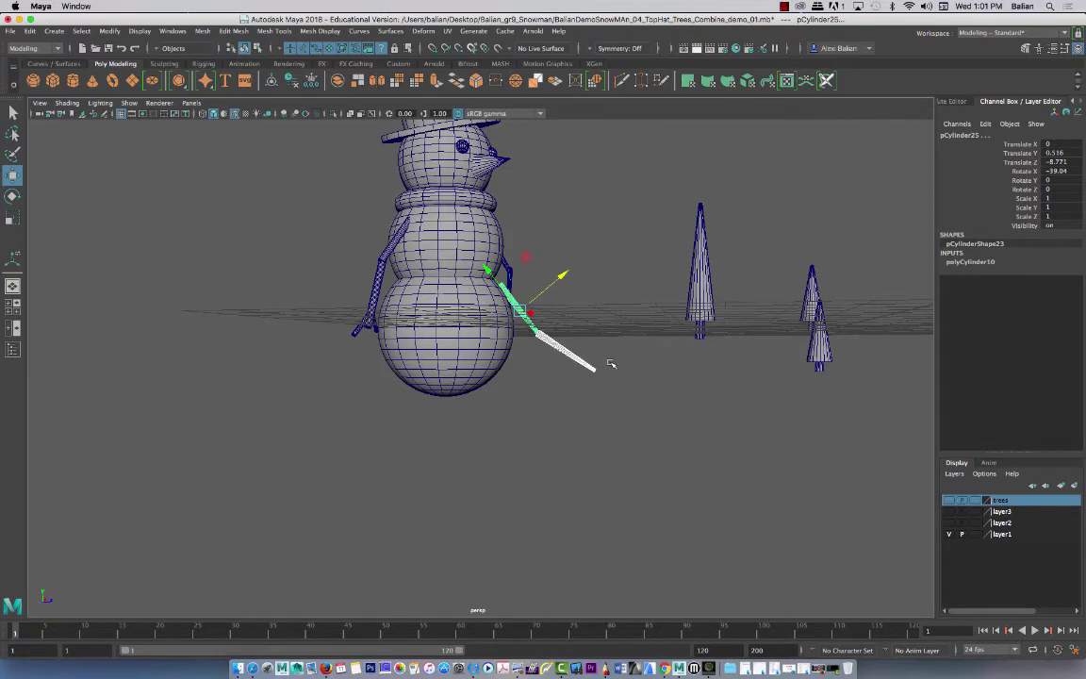
left_click(1076, 488)
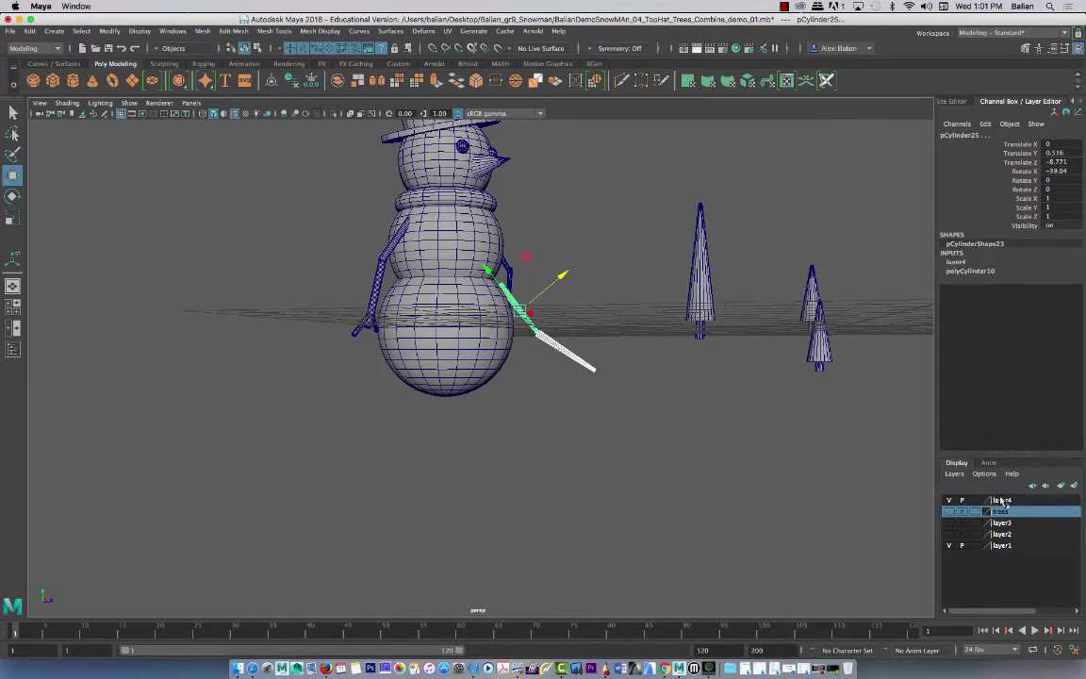
left_click(948, 501)
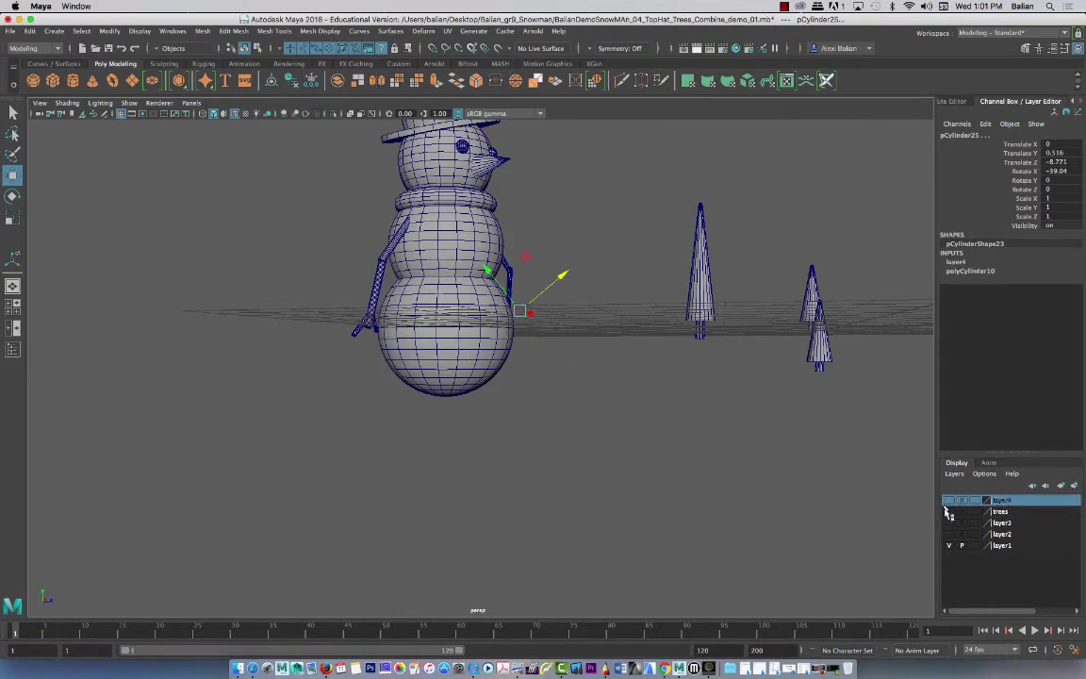
left_click(285, 281)
Step: Duplicate the tall tree and move the copy toward the snowman, to about 3.25 in X
left_click_drag(245, 352, 575, 241, "alt")
left_click(653, 289)
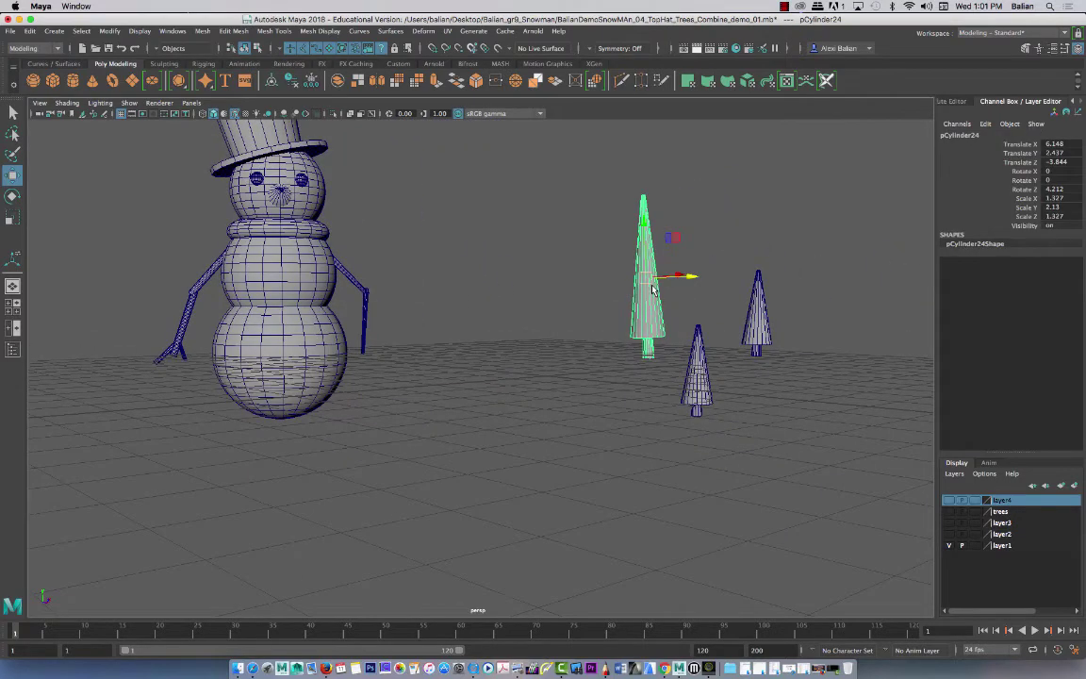
left_click(202, 30)
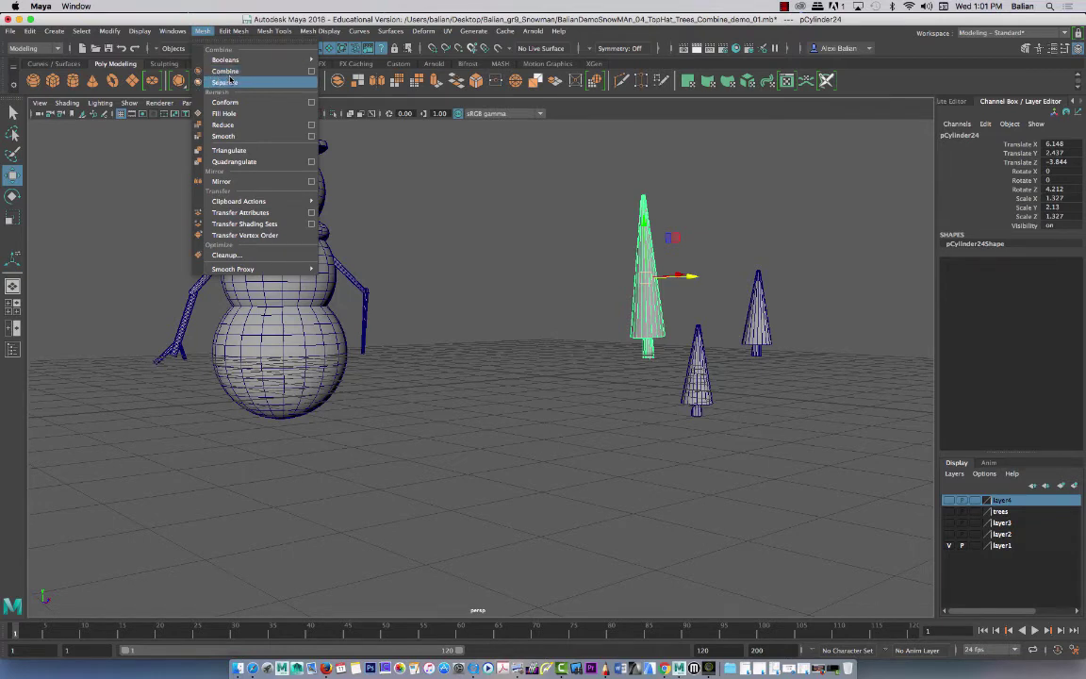
left_click(501, 239)
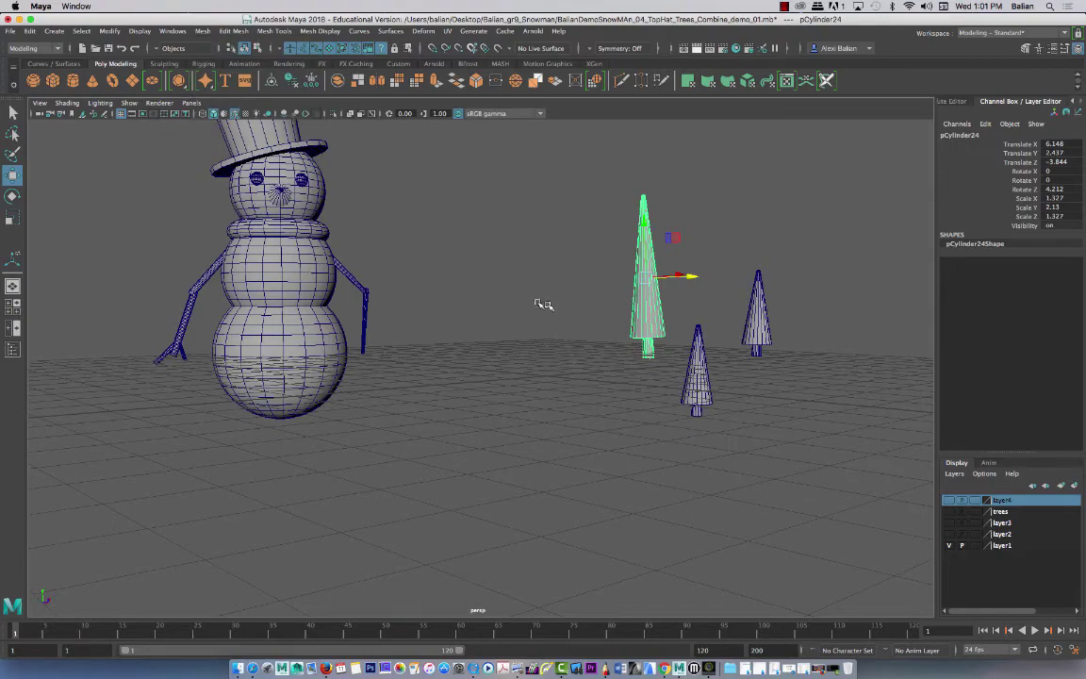
left_click_drag(489, 275, 604, 313, "alt")
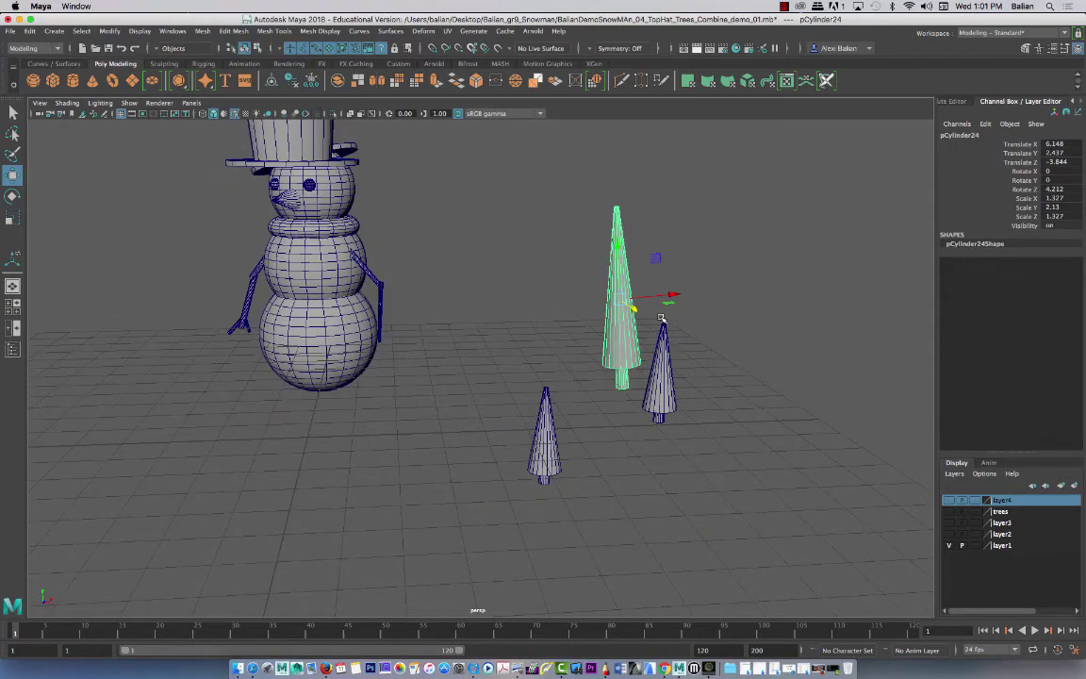
key("ctrl+d")
left_click_drag(671, 293, 568, 302)
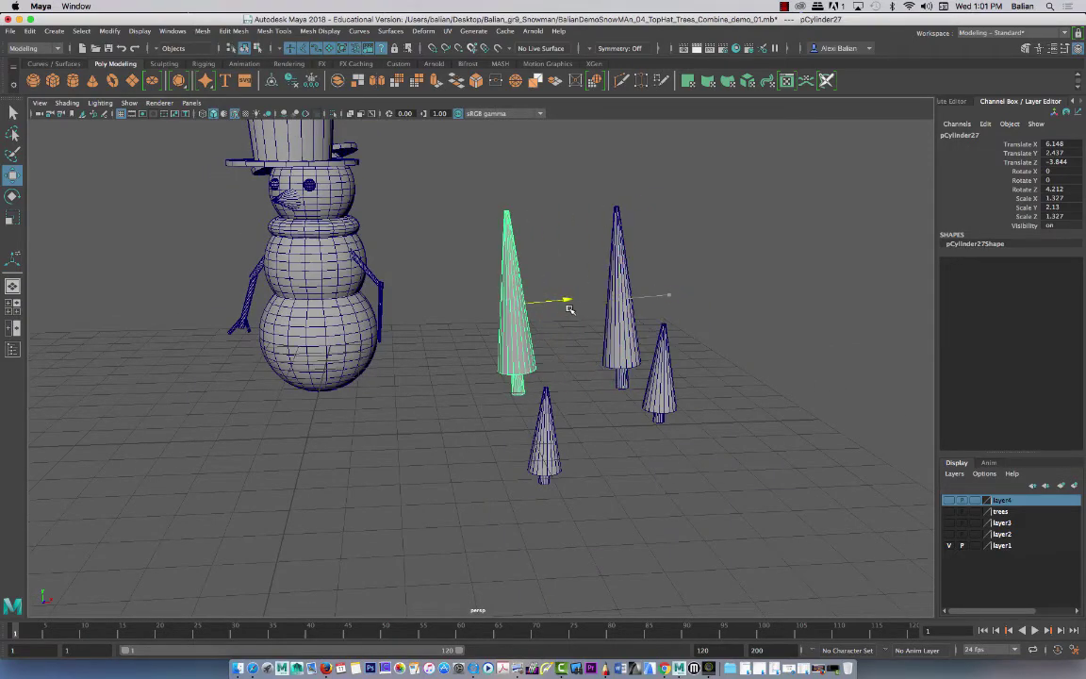
Step: Move the duplicated tall tree to about -5.7 in Z and raise it to about 3.2 in Y
left_click_drag(302, 407, 370, 435, "alt")
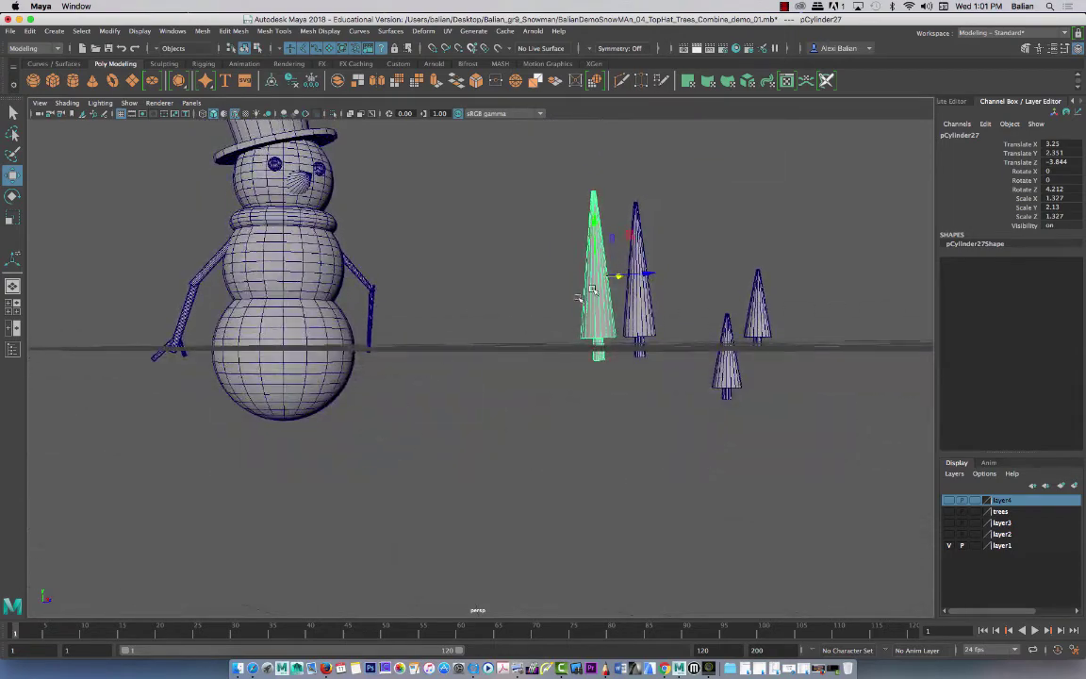
left_click_drag(639, 276, 464, 309)
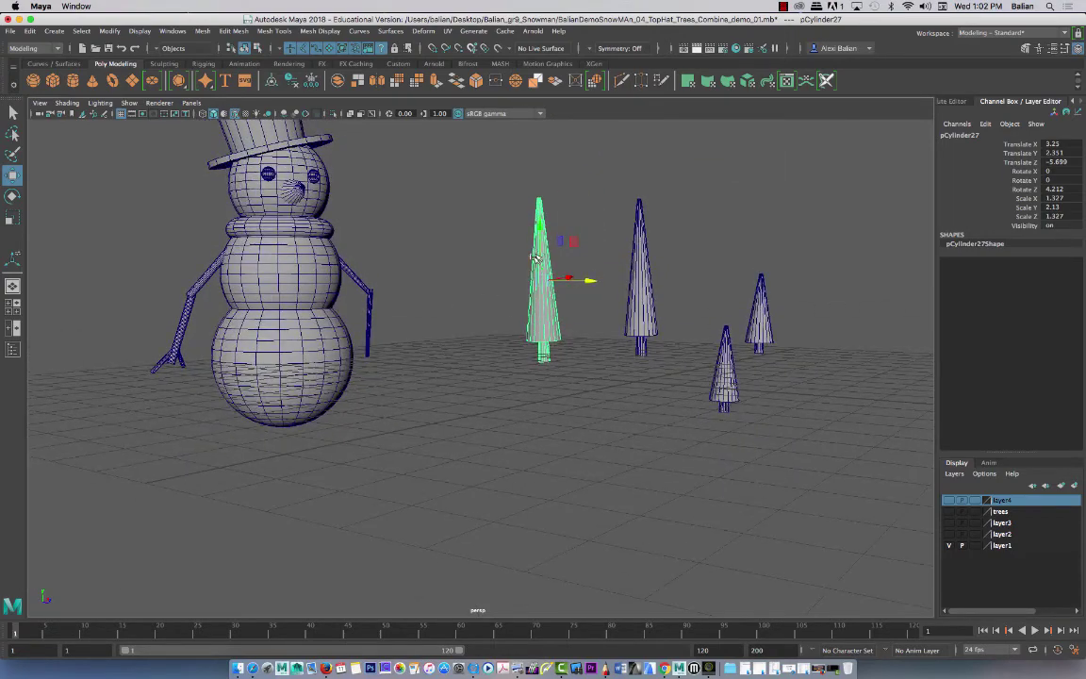
left_click_drag(533, 245, 532, 214)
Step: Separate the duplicated tall tree into its cone and trunk, center the pieces' pivots and clear the selection
right_click_drag(537, 243, 567, 313, "alt")
middle_click_drag(471, 307, 441, 339, "alt")
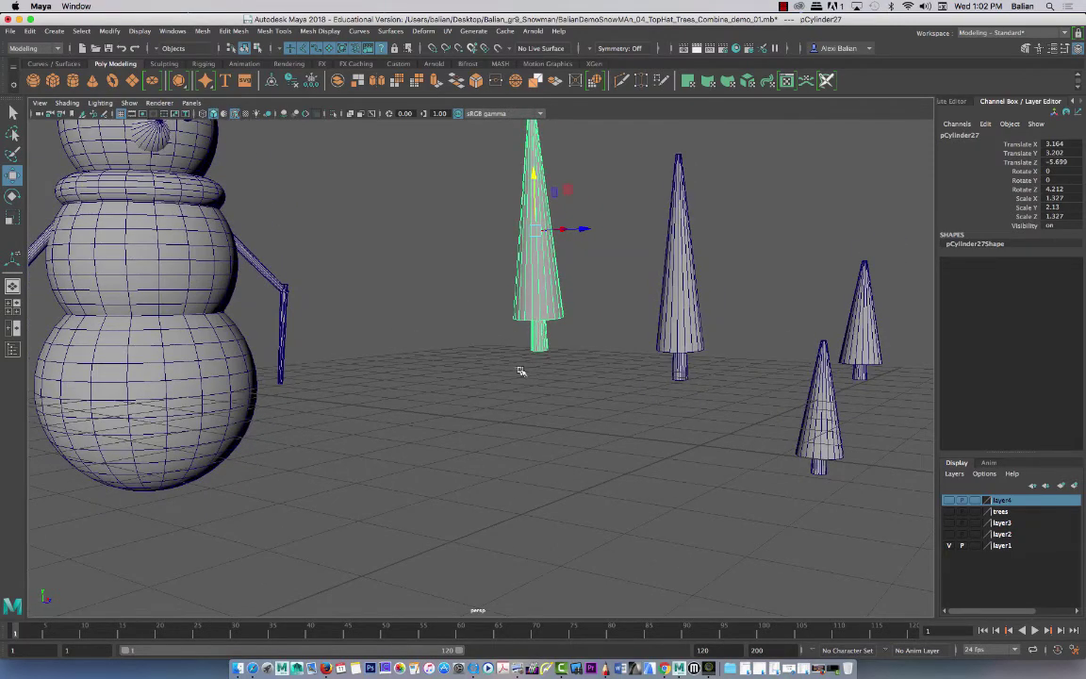
left_click(202, 32)
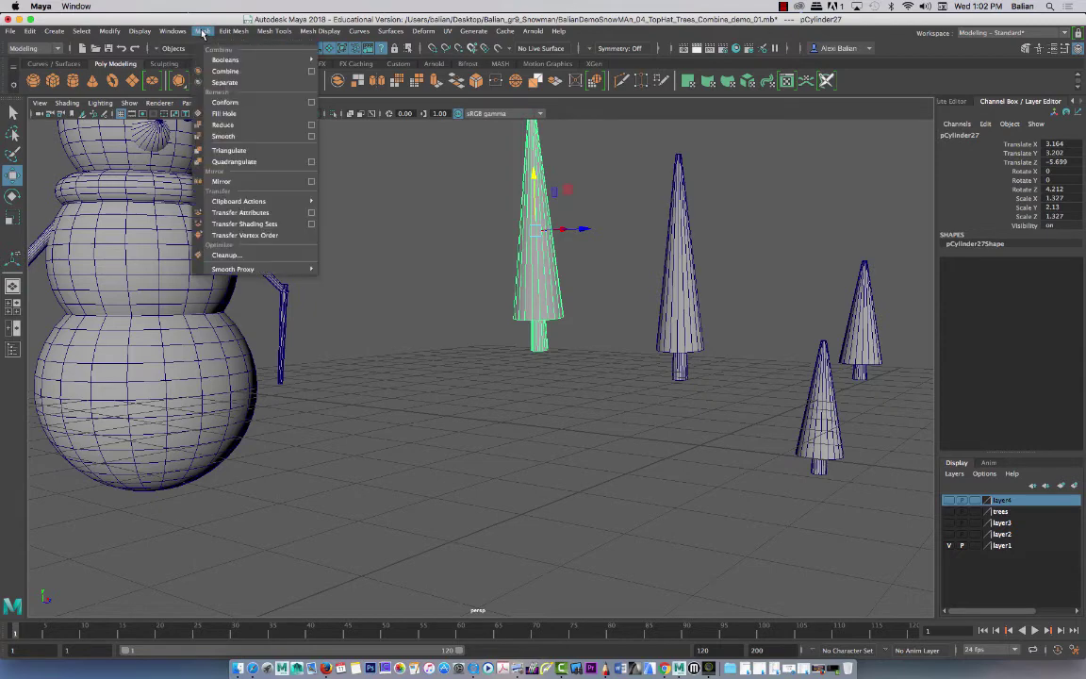
left_click(233, 84)
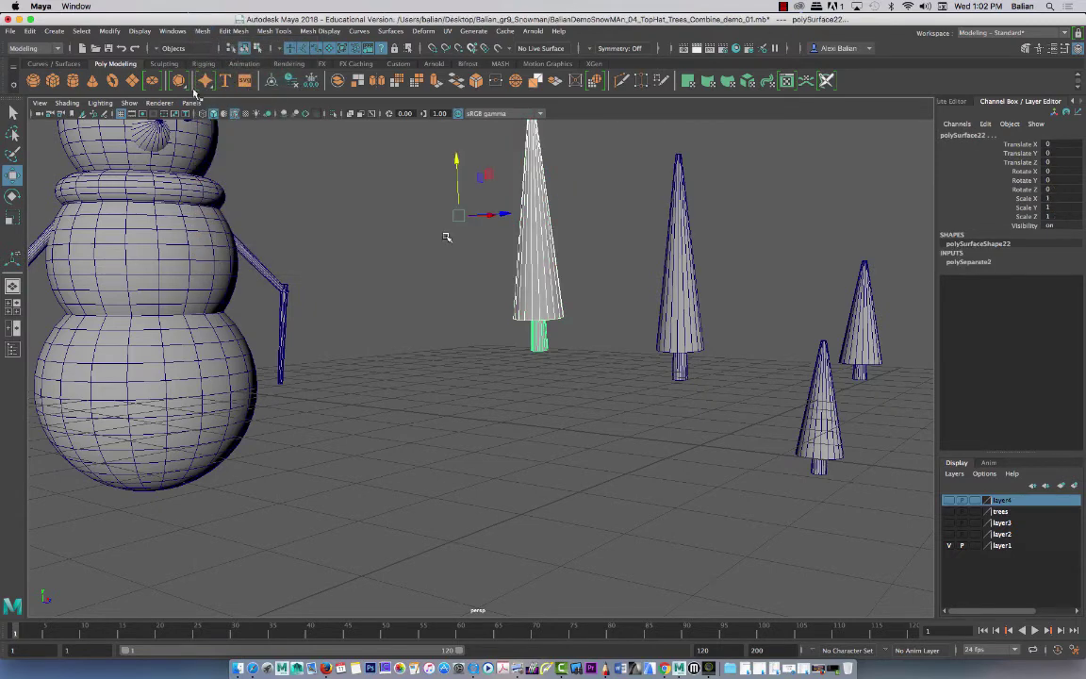
left_click(273, 82)
left_click(427, 253)
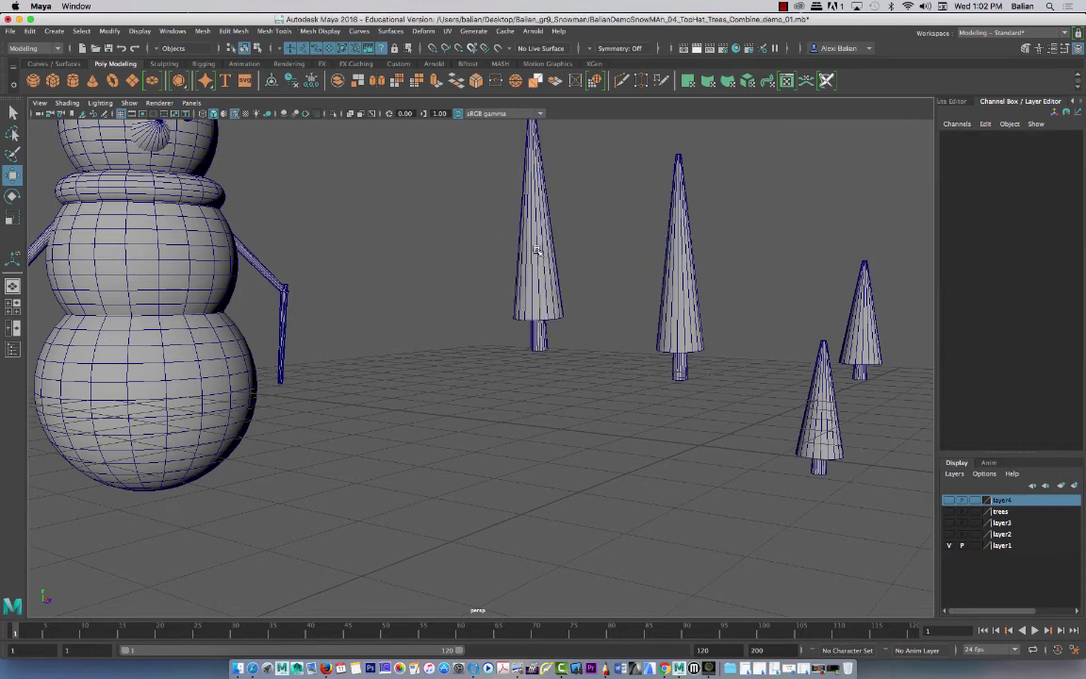
Step: Stretch the separated tall tree's trunk to about 2.05 in Y scale and lower it to about -0.21 in Y
left_click(514, 300)
left_click(538, 346)
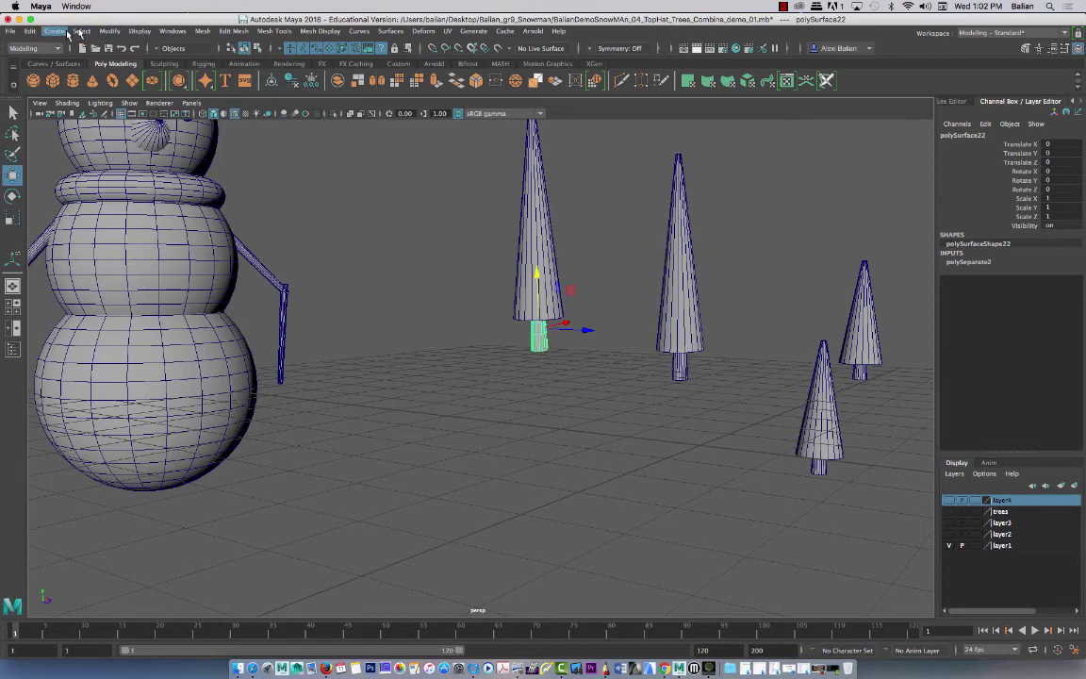
left_click(105, 32)
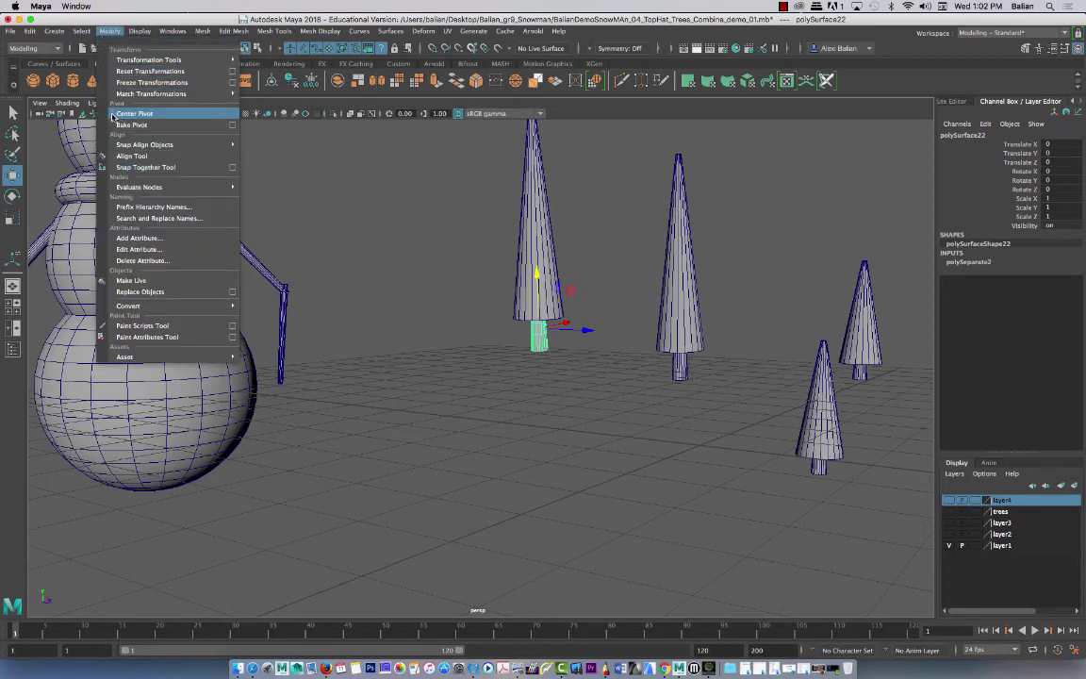
left_click_drag(405, 281, 435, 285, "alt")
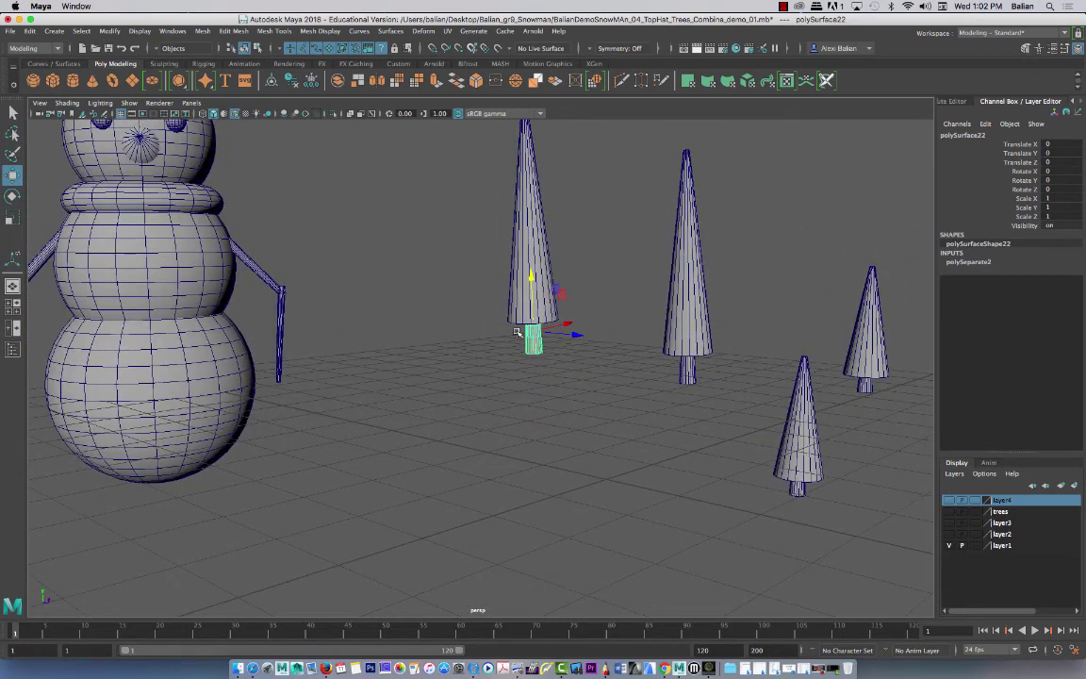
key("r")
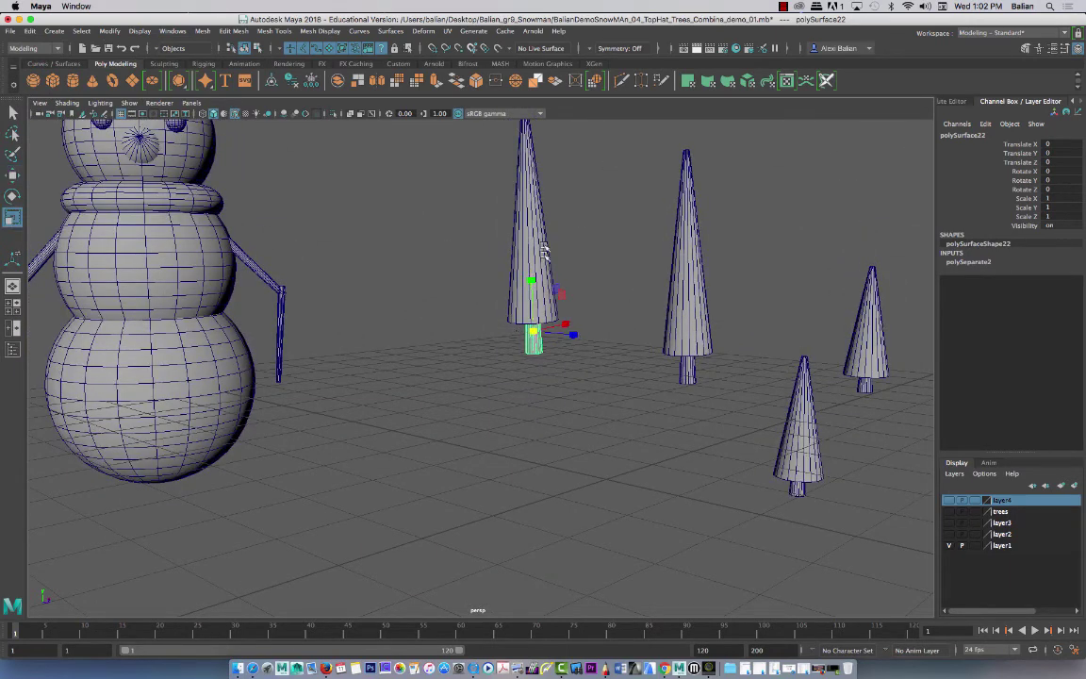
mouse_move(530, 279)
left_mouse_down()
mouse_move(530, 248)
mouse_move(540, 243)
mouse_move(532, 299)
left_mouse_up()
key("w")
Step: Scale the separated tree's cone to about 1.08 in X and Z and 1.68 in Y, and raise it to about 0.47 in Y
left_click(517, 269)
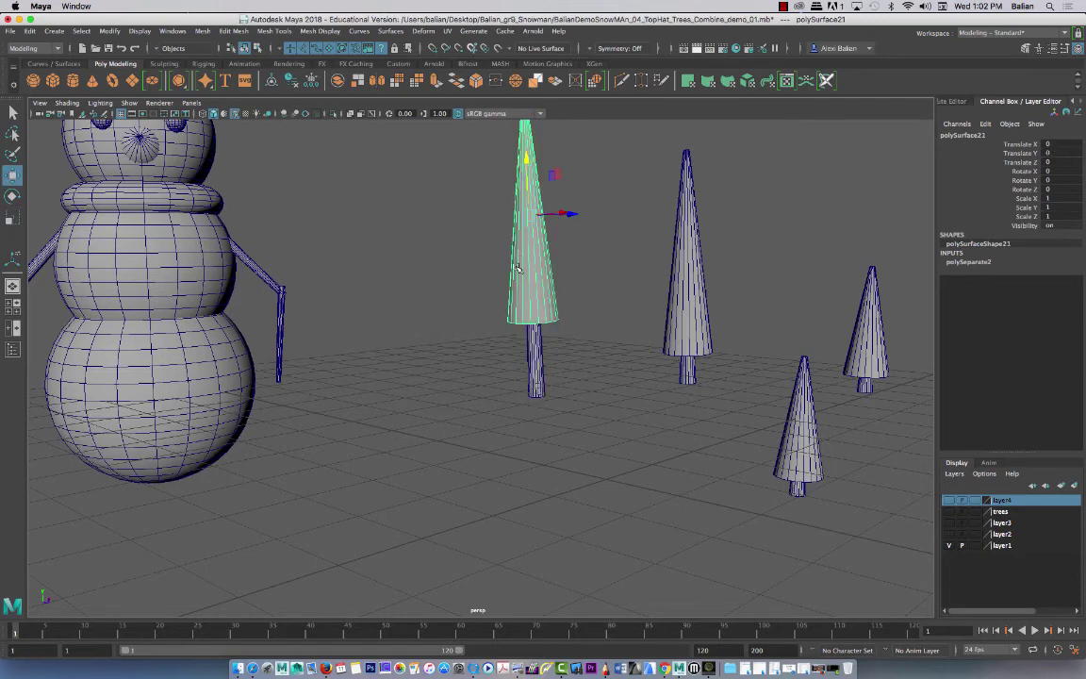
key("r")
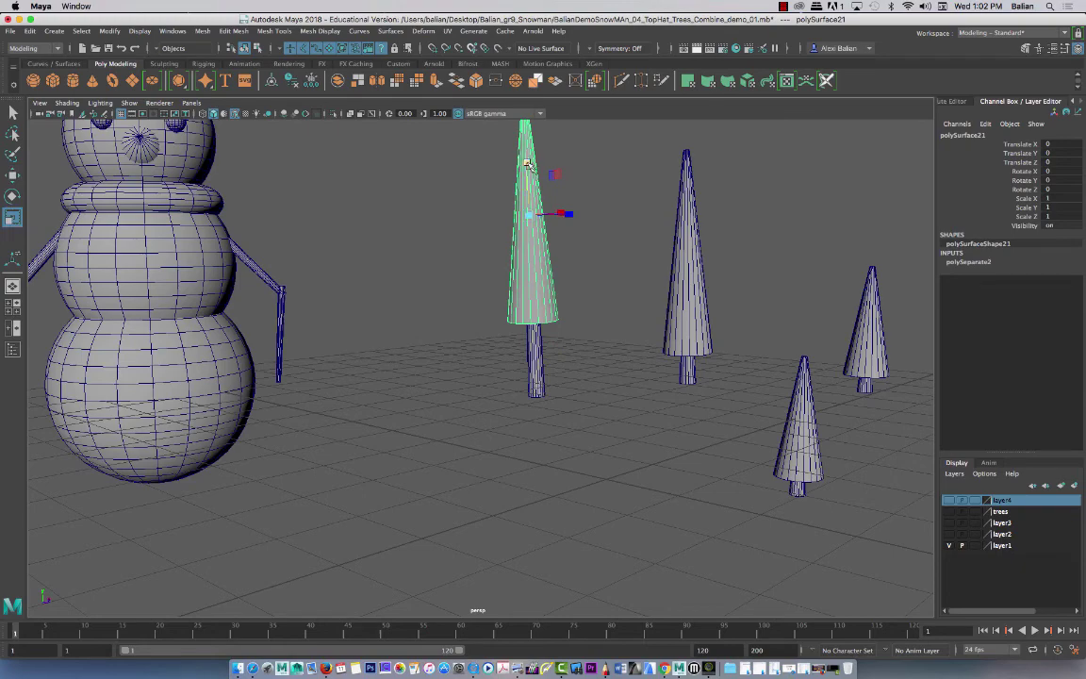
left_click_drag(528, 163, 524, 134)
left_click_drag(442, 238, 390, 272, "alt")
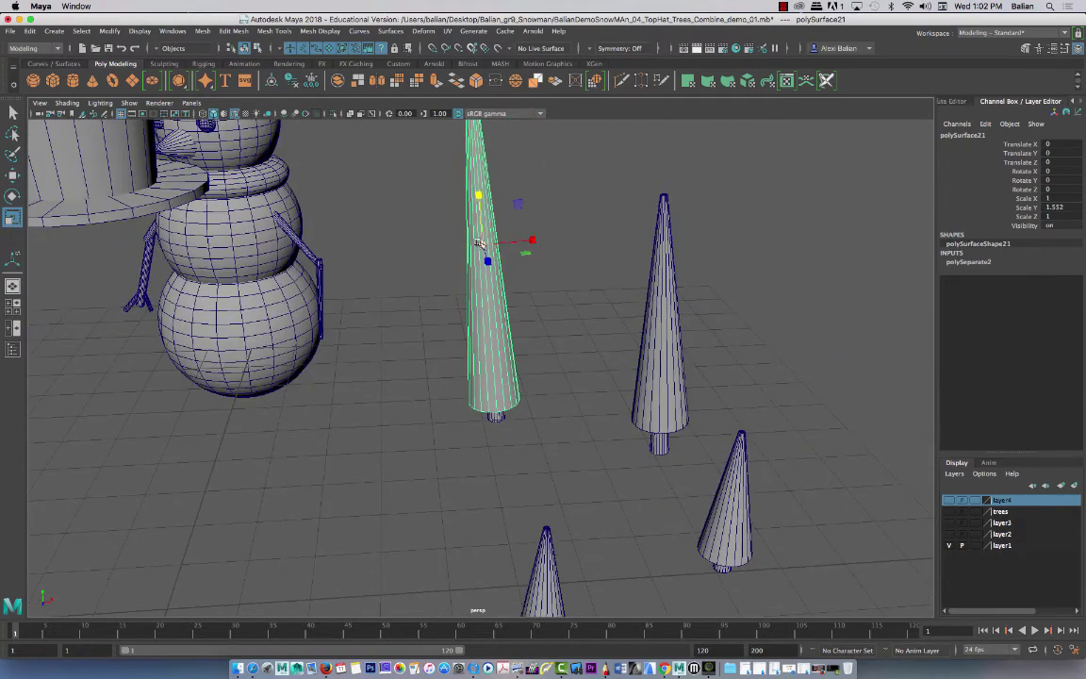
left_click_drag(482, 243, 510, 109)
key("w")
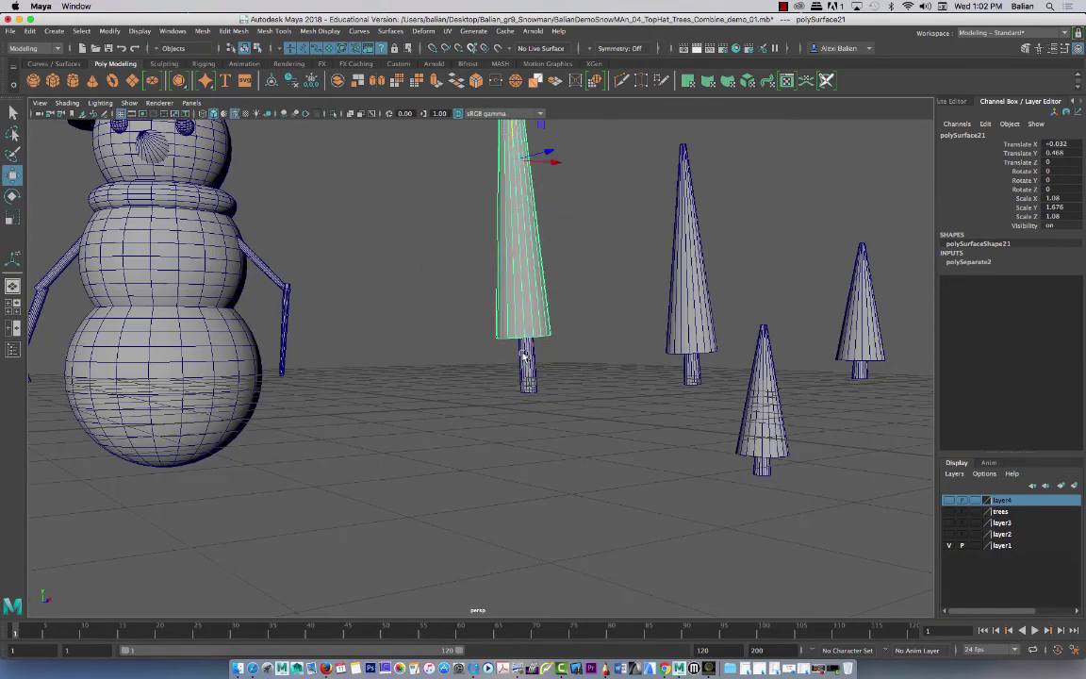
Step: Combine the enlarged cone and its trunk into one tree mesh, center its pivot and clear the selection
left_click(525, 356)
left_click(203, 31)
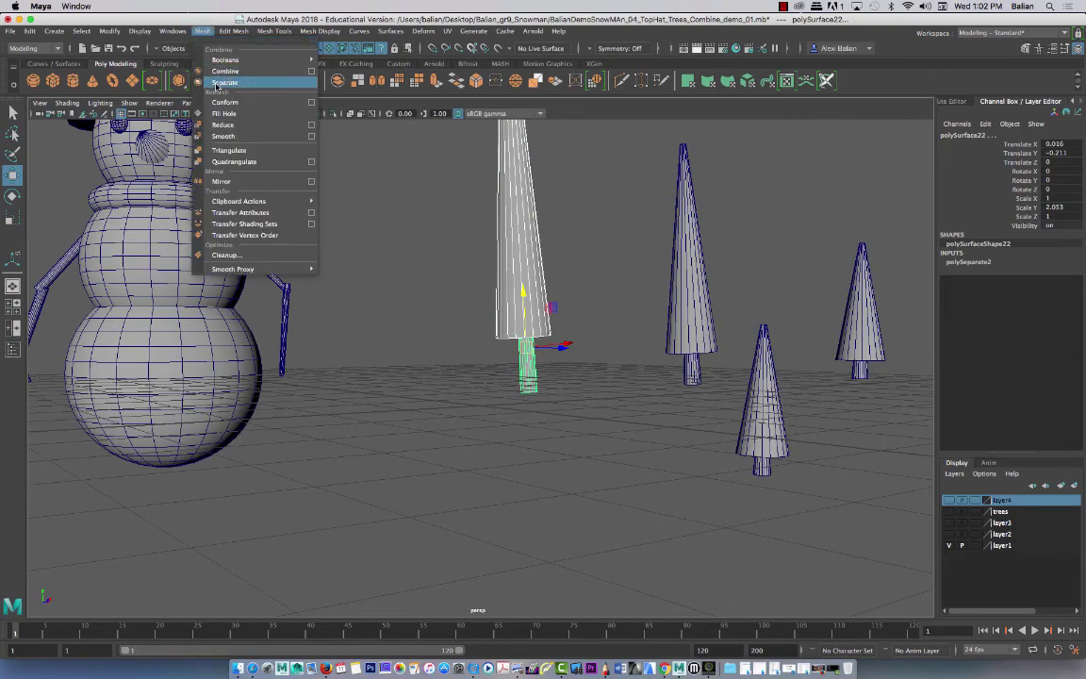
left_click(226, 71)
left_click(270, 80)
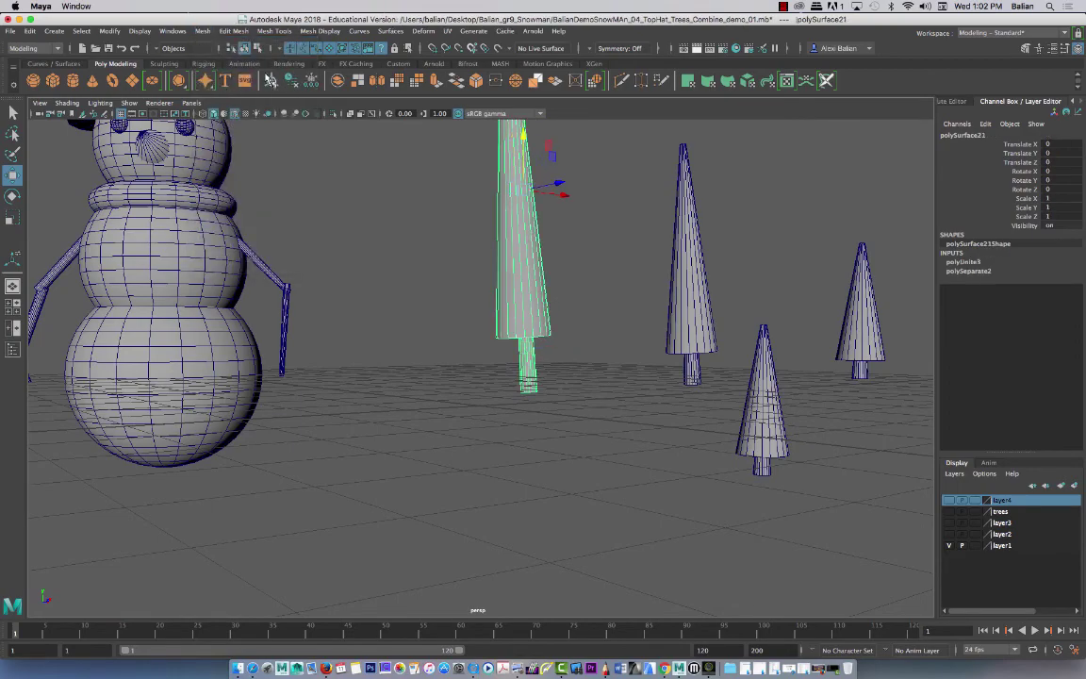
left_click_drag(384, 299, 375, 327, "alt")
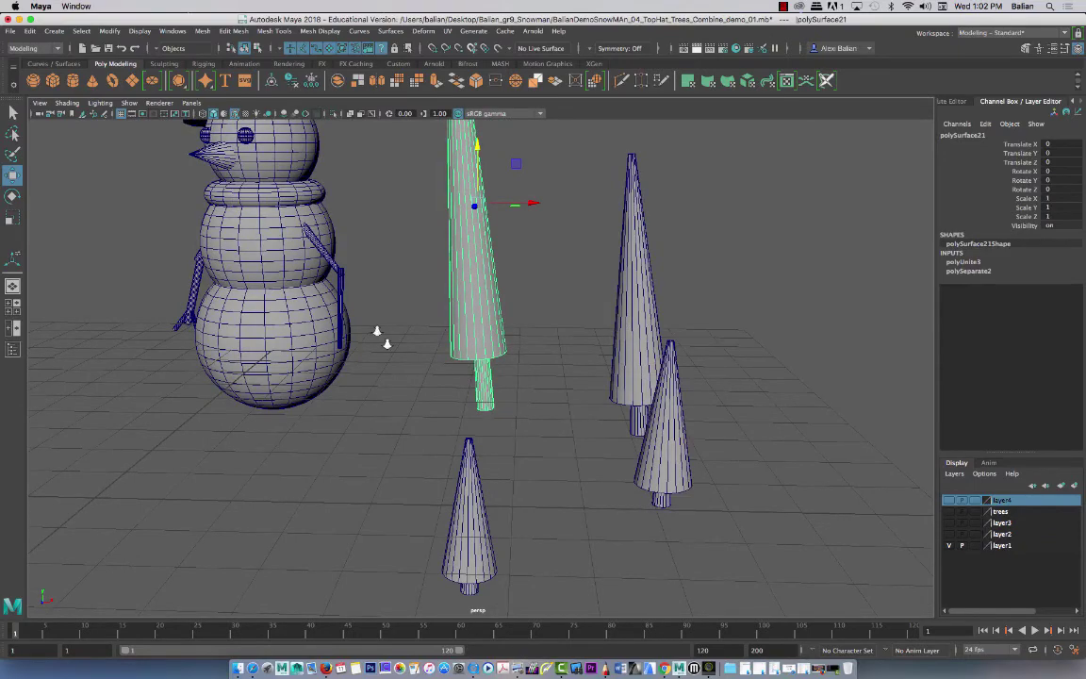
left_click_drag(378, 332, 277, 364, "alt")
left_click(783, 7)
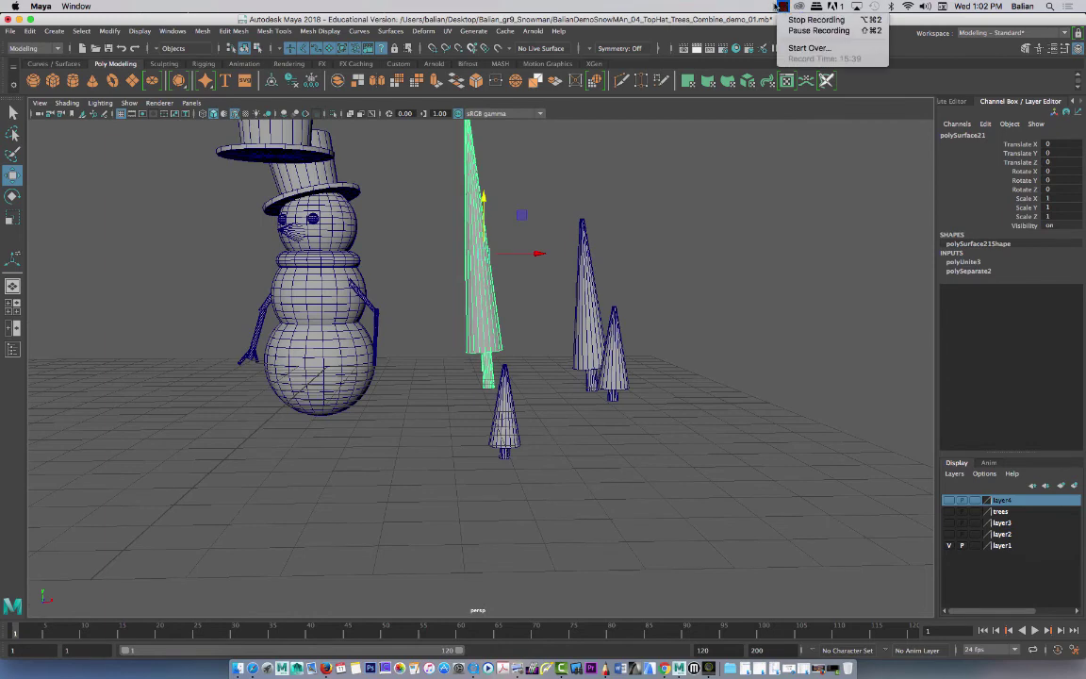
left_click(137, 371)
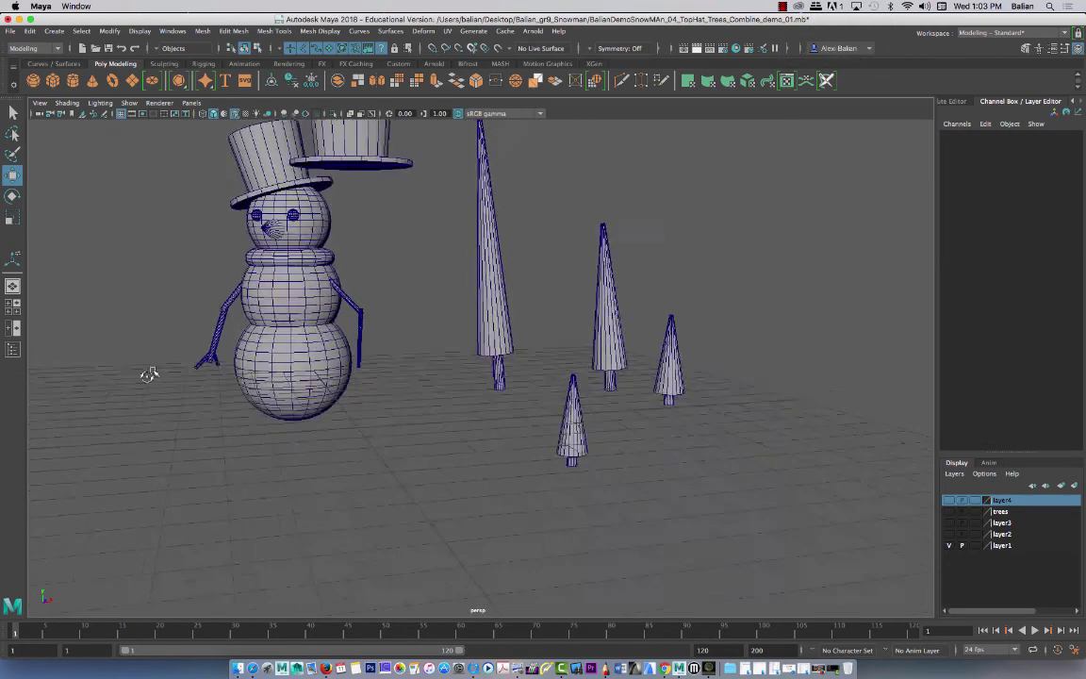
left_click_drag(149, 375, 161, 361, "alt")
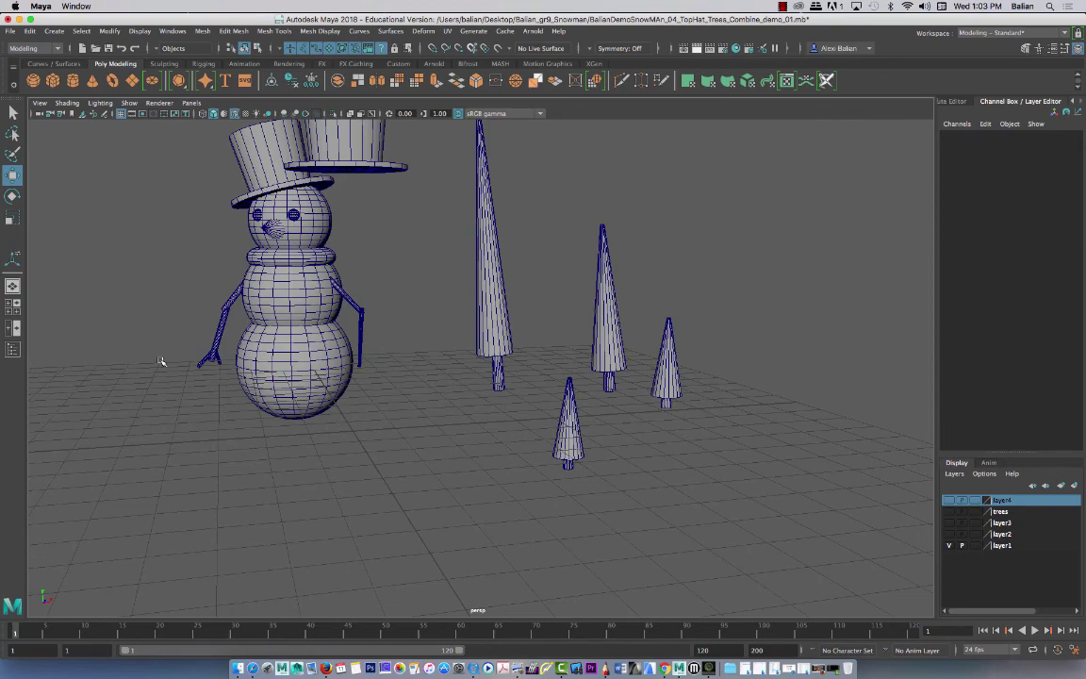
left_click_drag(161, 362, 244, 292, "alt")
right_click_drag(271, 354, 165, 343, "alt")
left_click_drag(162, 342, 449, 354, "alt")
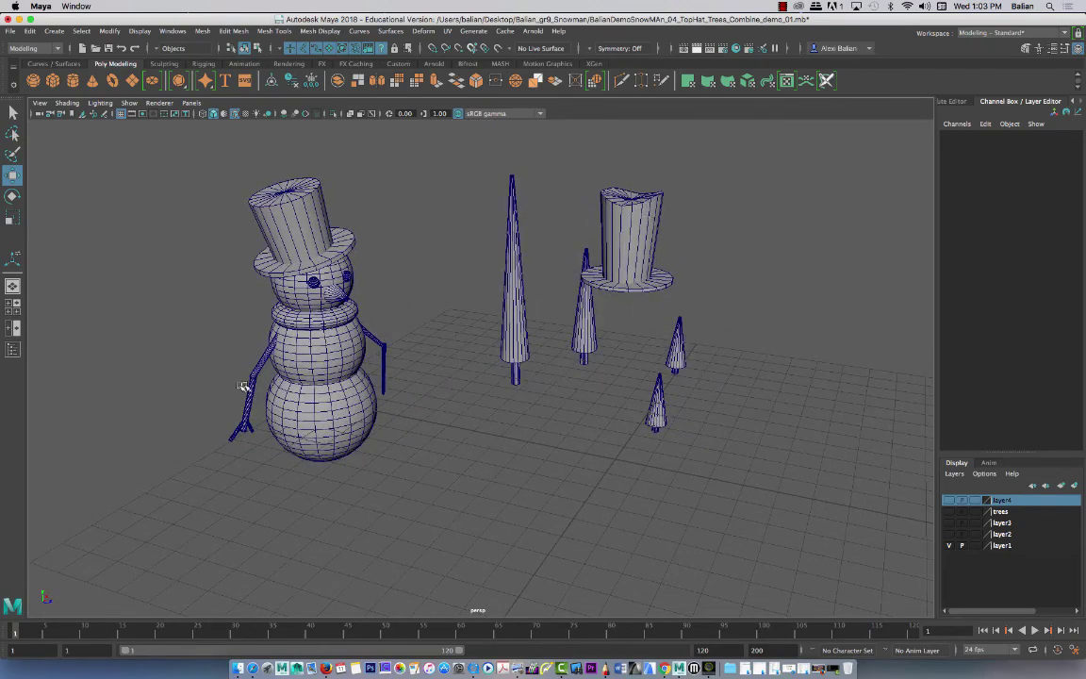
left_click_drag(243, 387, 296, 517, "alt")
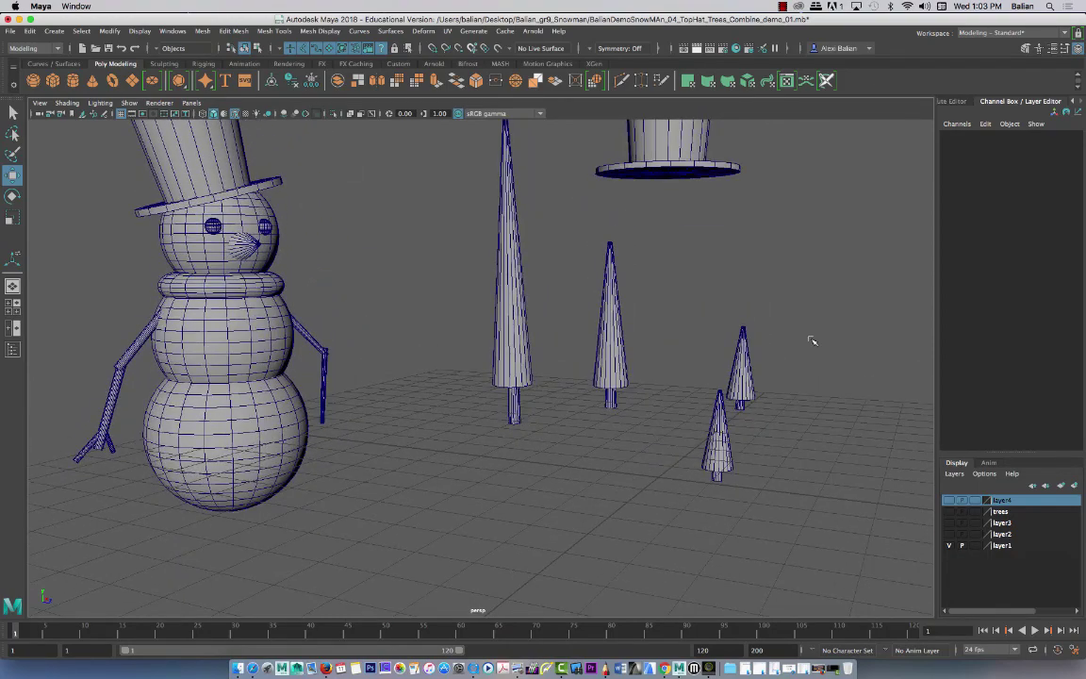
left_click(781, 6)
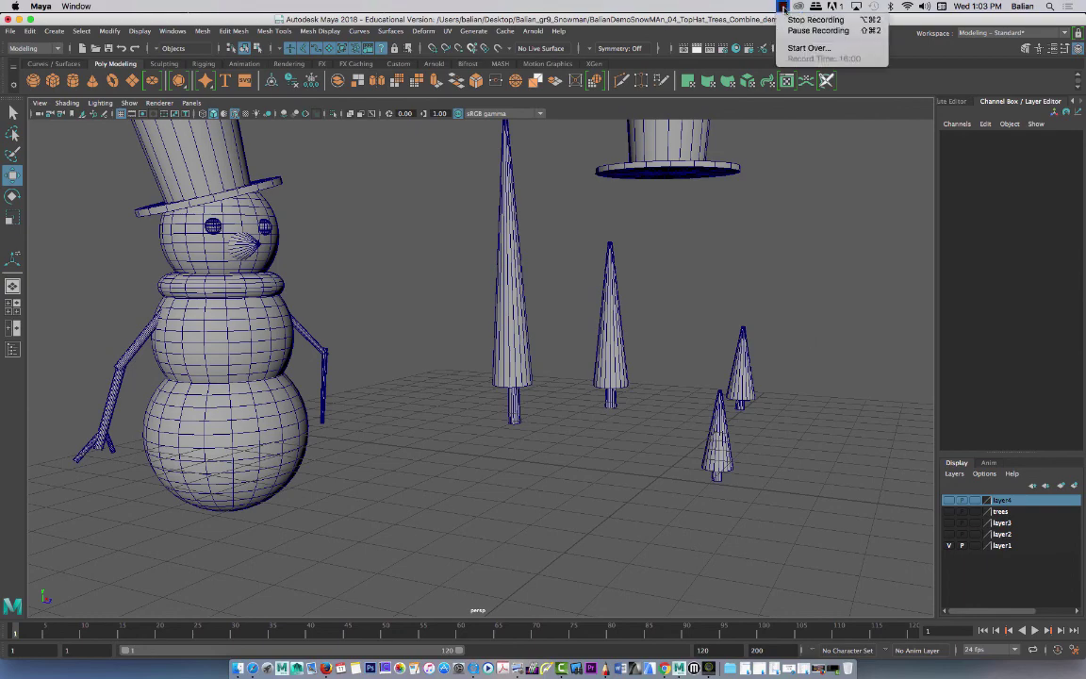